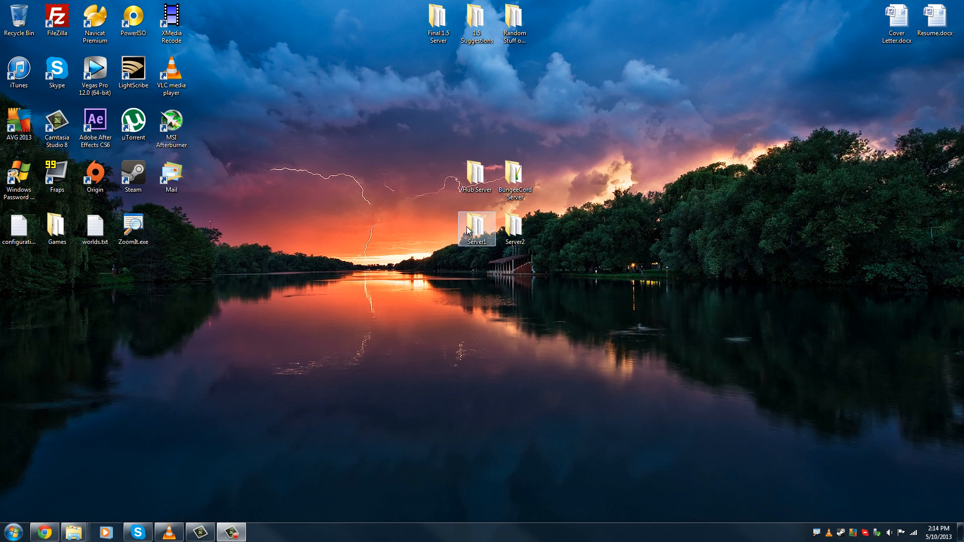
# Step: Return to the browser and run a Google search for bungeecord
pyautogui.press('Up')
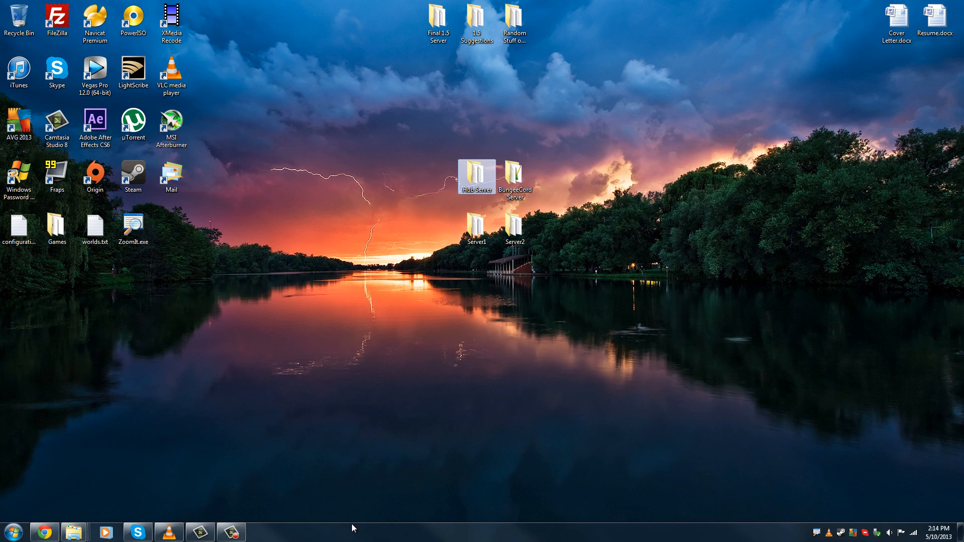
pyautogui.press('Right')
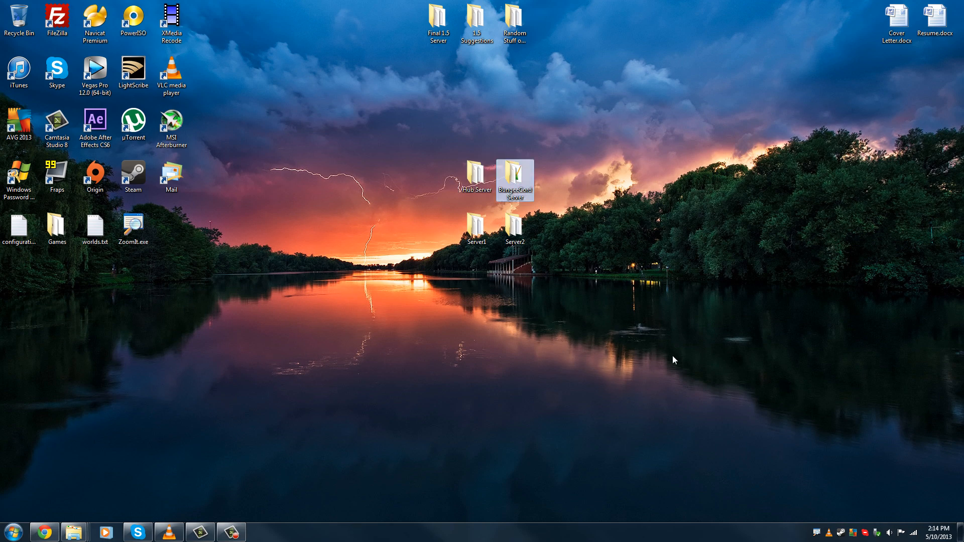
pyautogui.press('Escape')
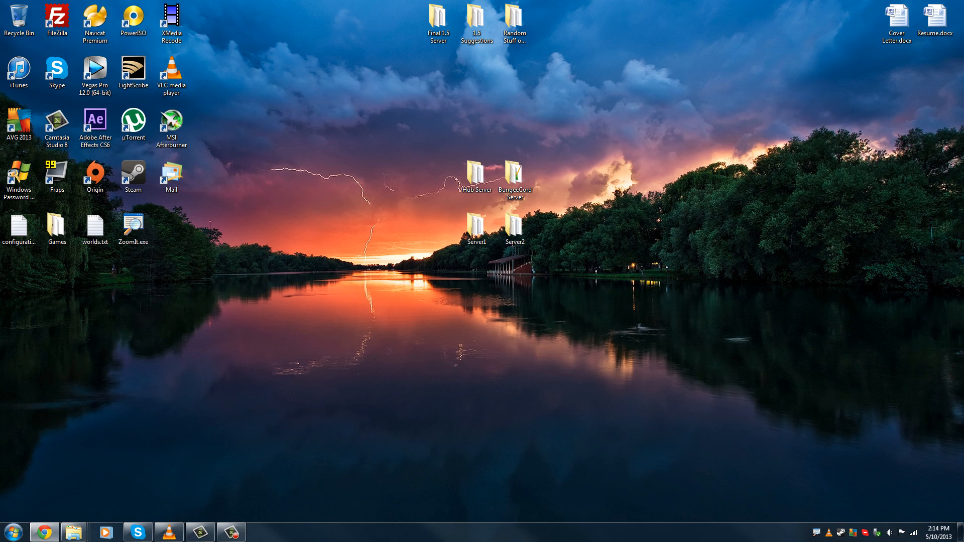
pyautogui.hotkey('alt', 'Tab')
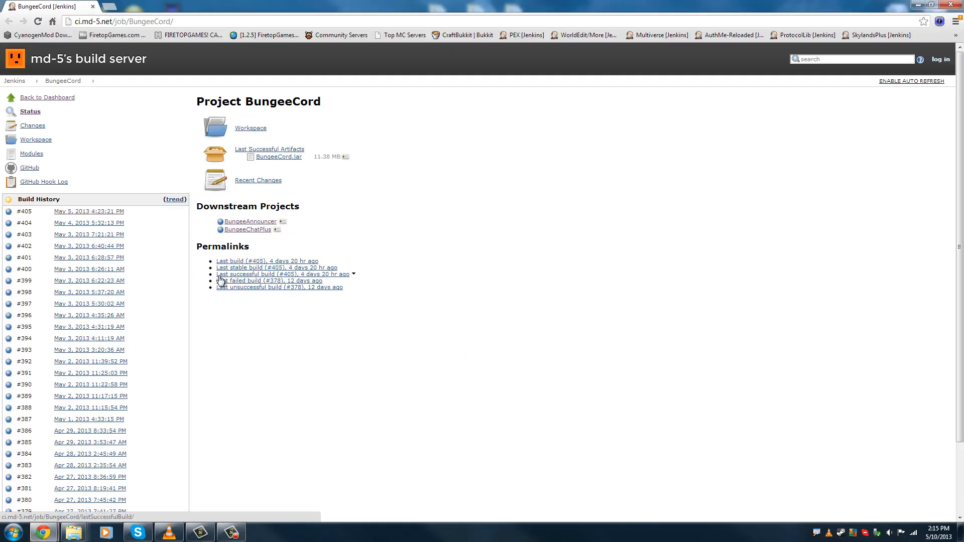
pyautogui.click(122, 22)
pyautogui.write('google.ca')
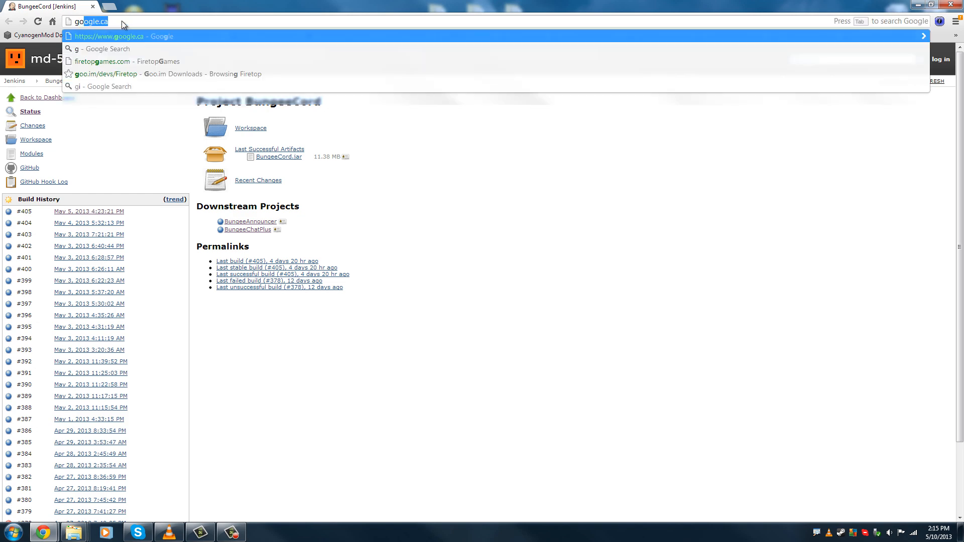
pyautogui.press('Return')
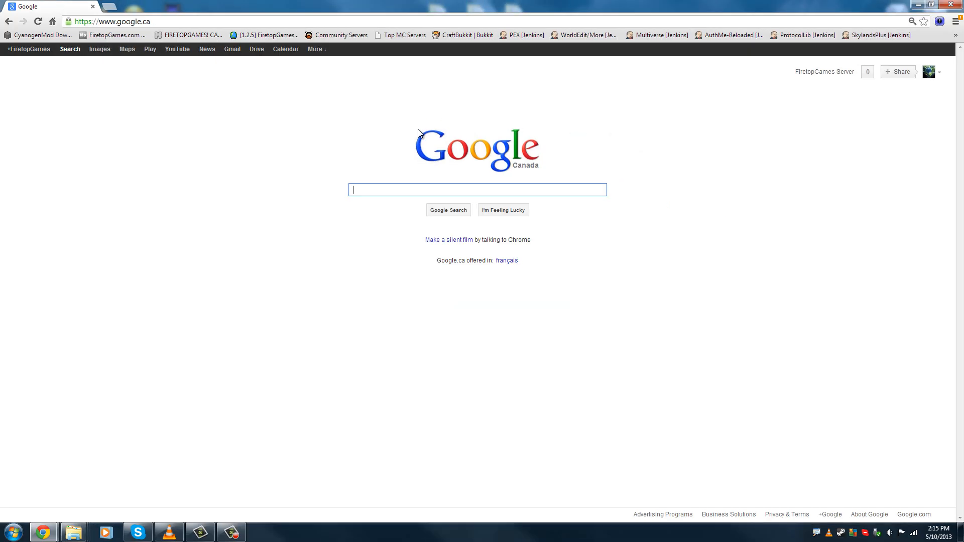
pyautogui.write('Bung')
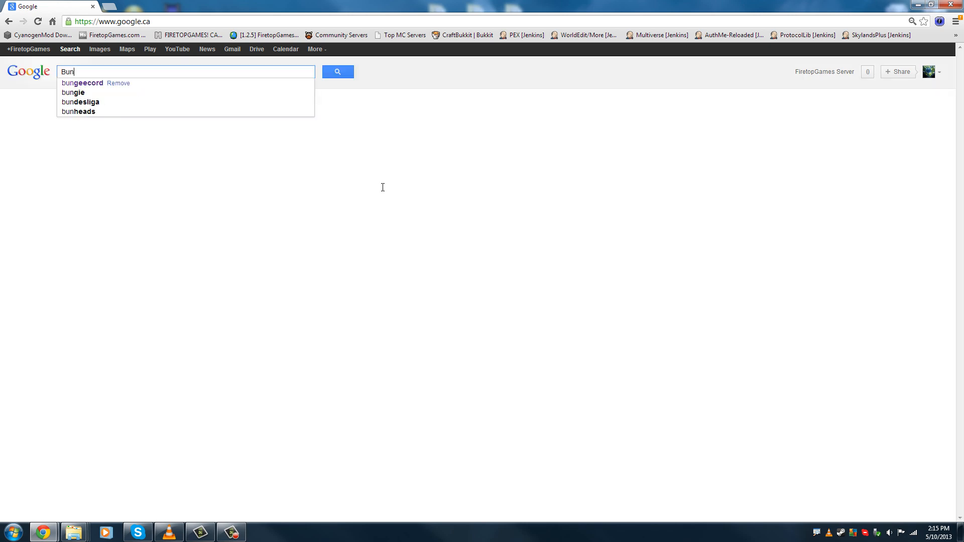
pyautogui.press('Down')
pyautogui.press('Return')
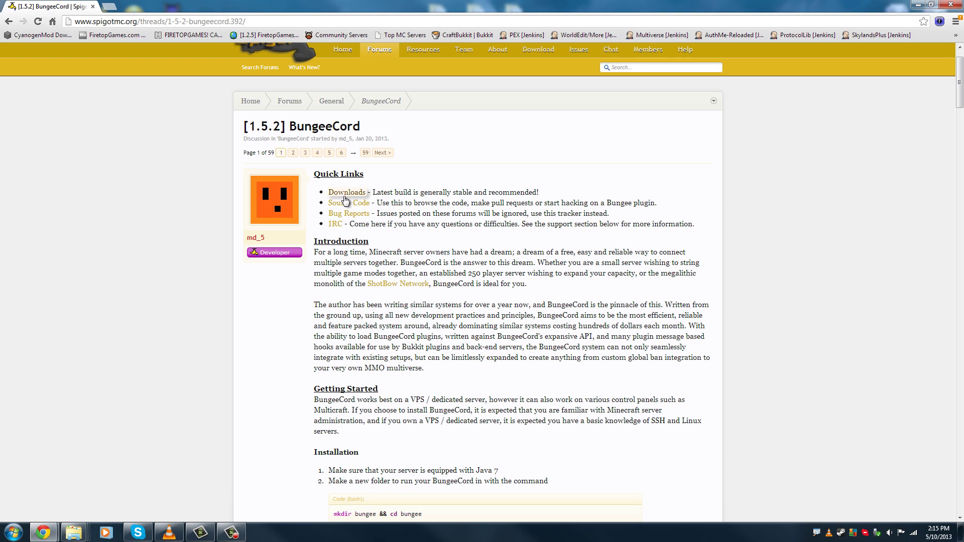
# Step: Download BungeeCord.jar from Jenkins build #405, keep it, and close the Jenkins tab
pyautogui.click(355, 193)
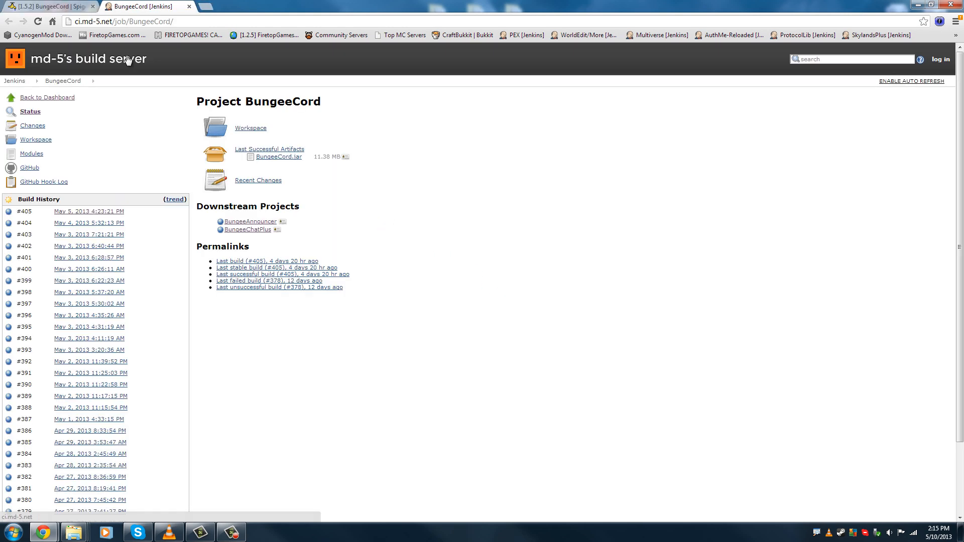
pyautogui.click(89, 211)
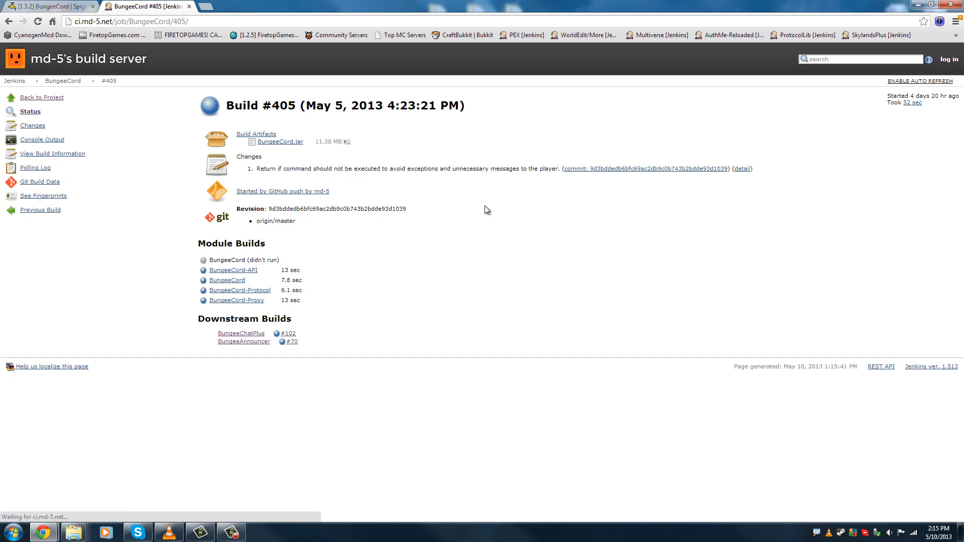
pyautogui.click(280, 141)
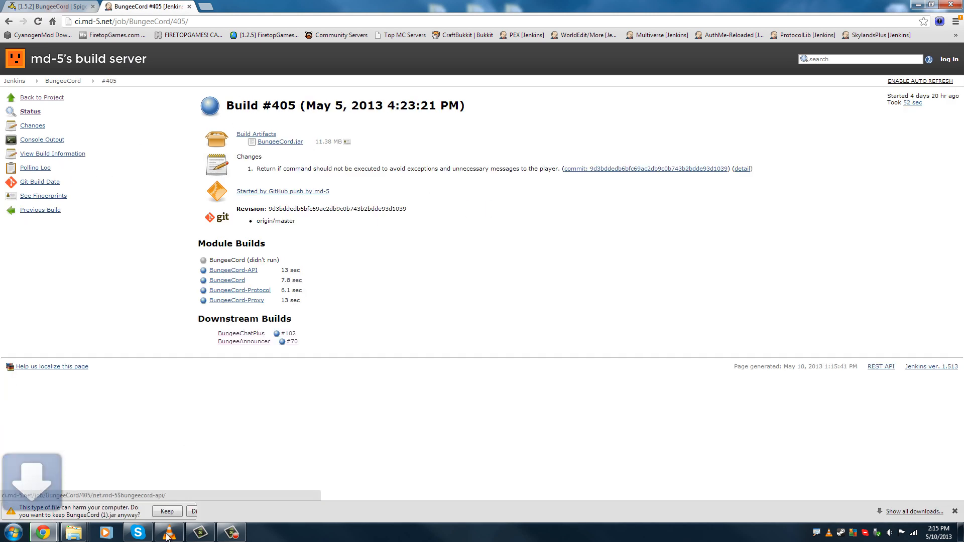
pyautogui.click(202, 511)
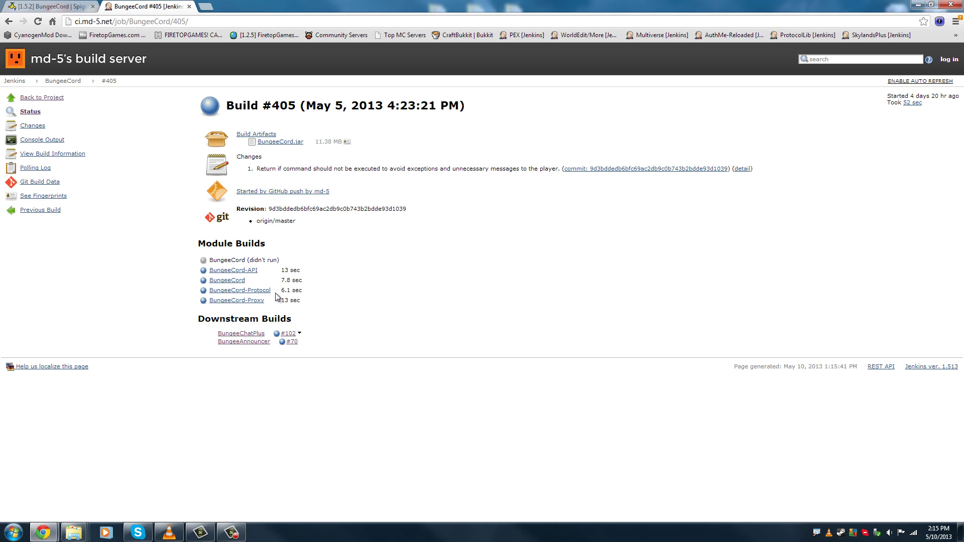
pyautogui.click(189, 6)
pyautogui.scroll(2, 147, 211)
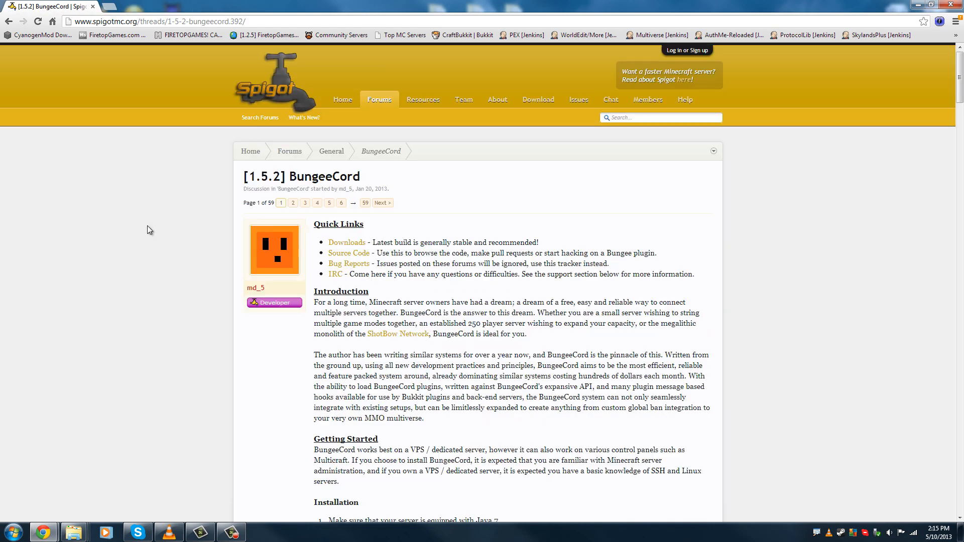
# Step: Open Spigot build #849, start the spigot-1.5.2-R0.2-SNAPSHOT.jar download, then dismiss the warning
pyautogui.click(538, 100)
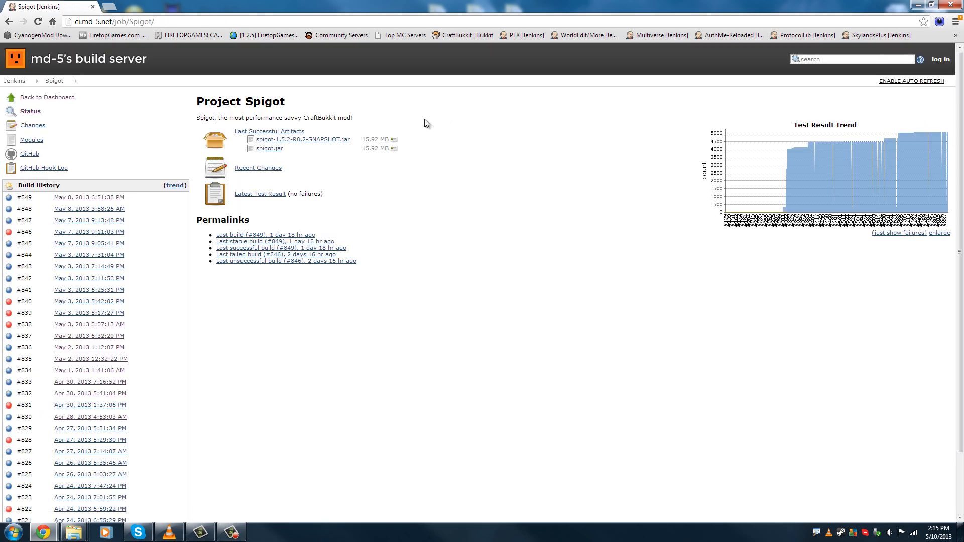
pyautogui.moveTo(89, 197)
pyautogui.click(89, 198)
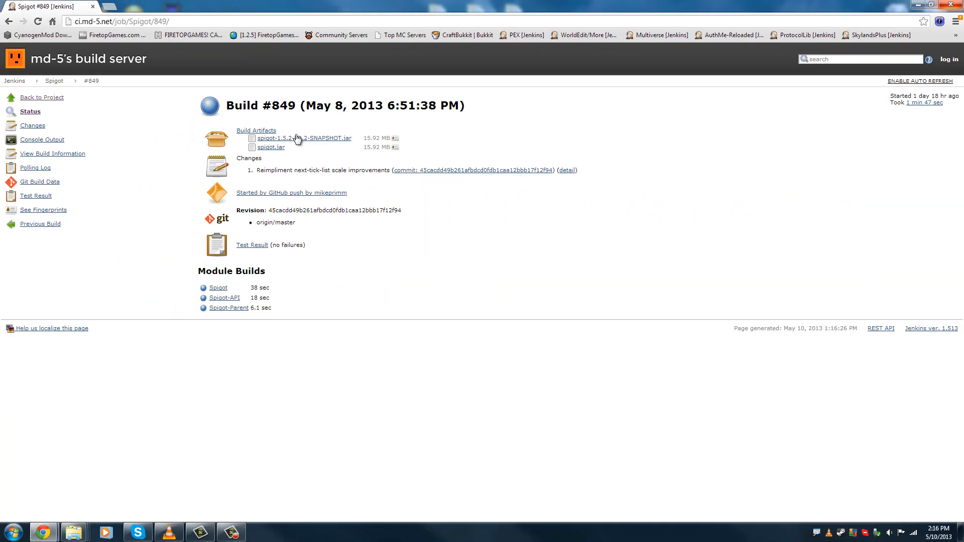
pyautogui.click(301, 139)
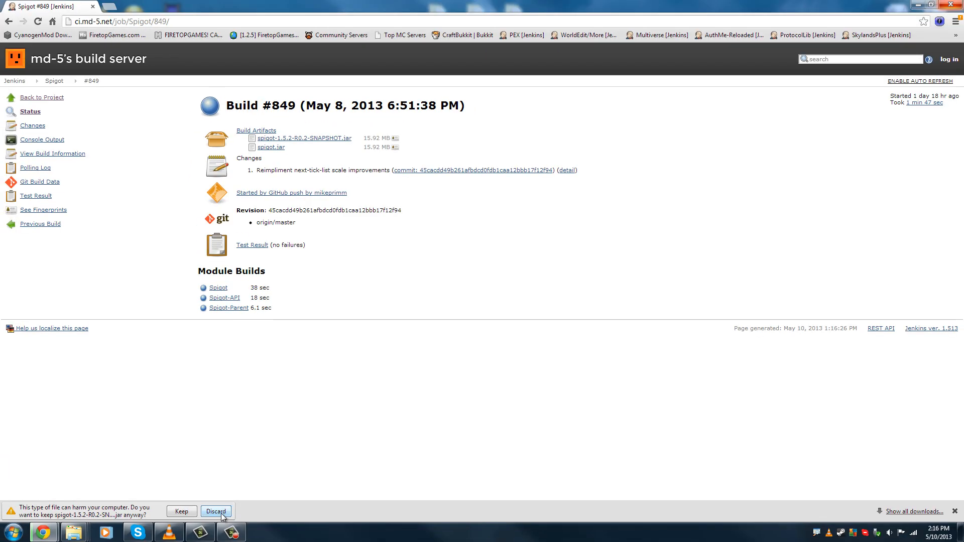
pyautogui.click(216, 518)
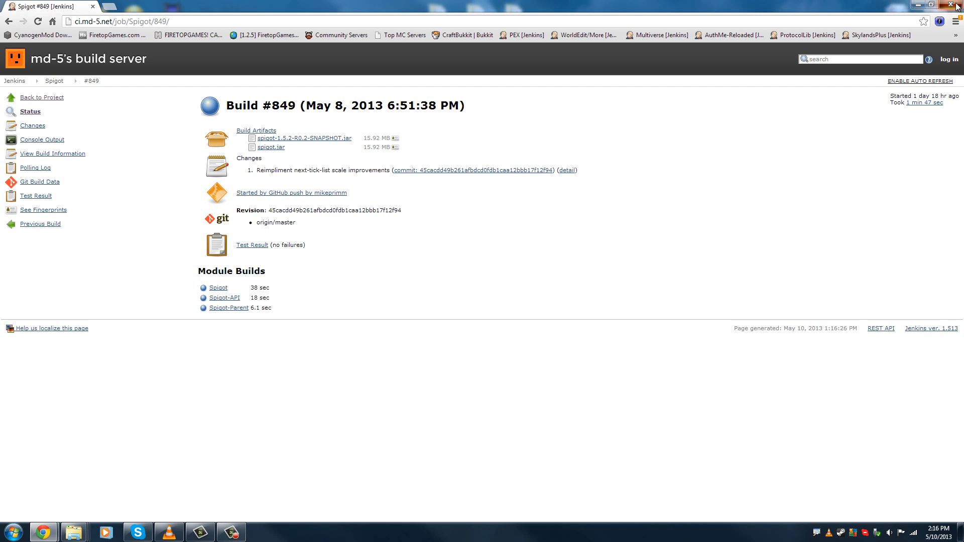
# Step: Close Chrome and arrange Server2 top-right with Hub Server, Server1 and BungeeCord Server lined up
pyautogui.click(955, 6)
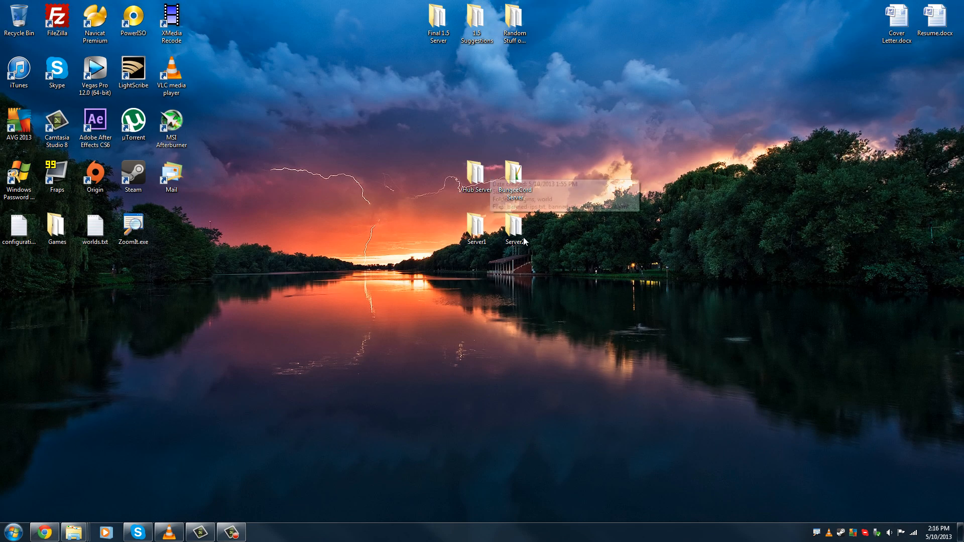
pyautogui.moveTo(514, 230); pyautogui.dragTo(816, 51)
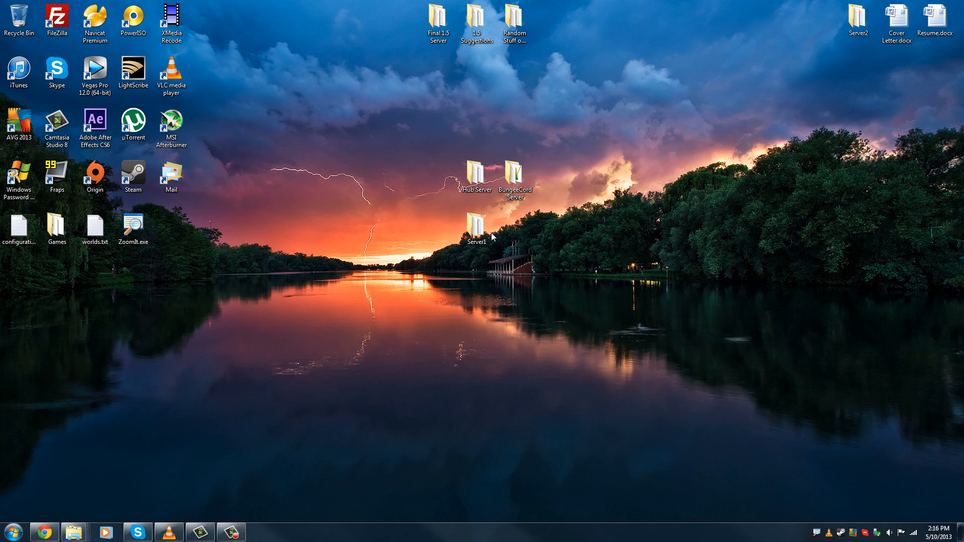
pyautogui.moveTo(475, 229); pyautogui.dragTo(515, 281)
pyautogui.moveTo(475, 176)
pyautogui.mouseDown()
pyautogui.moveTo(461, 281)
pyautogui.moveTo(363, 281)
pyautogui.mouseUp()
pyautogui.keyDown('ctrl'); pyautogui.click(515, 279); pyautogui.keyUp('ctrl')
pyautogui.moveTo(514, 181); pyautogui.dragTo(409, 282)
pyautogui.click(300, 300)
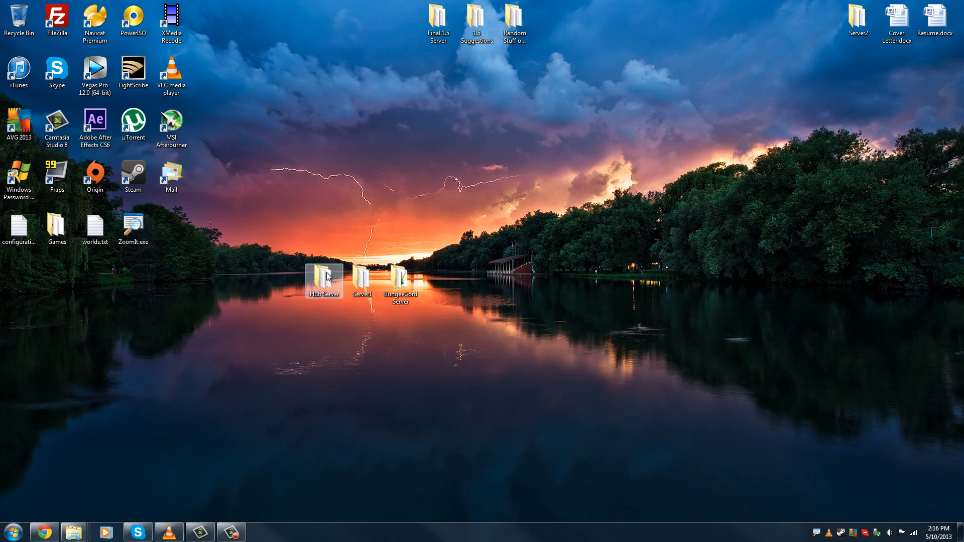
# Step: Open the BungeeCord Server folder and point out BungeeCord.jar inside it
pyautogui.moveTo(331, 272); pyautogui.dragTo(468, 310)
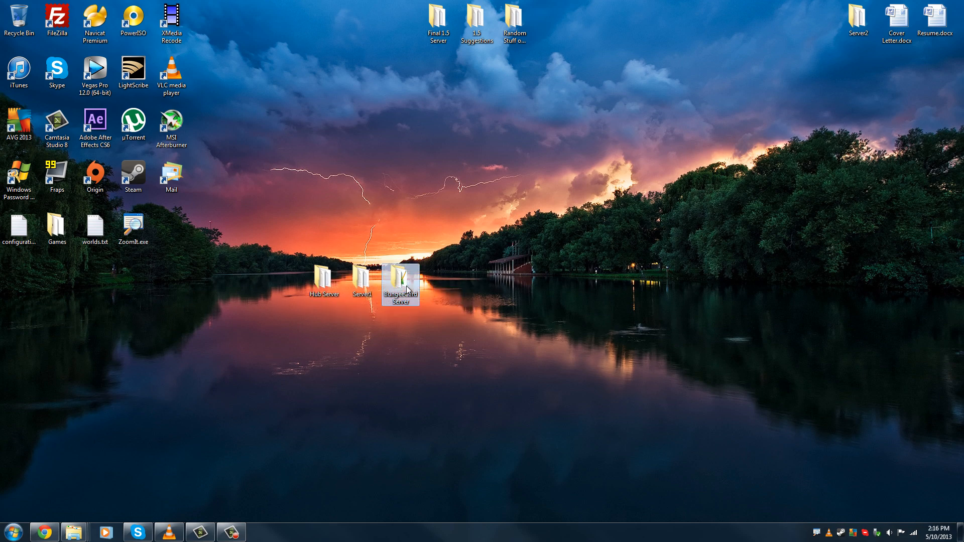
pyautogui.doubleClick(406, 286)
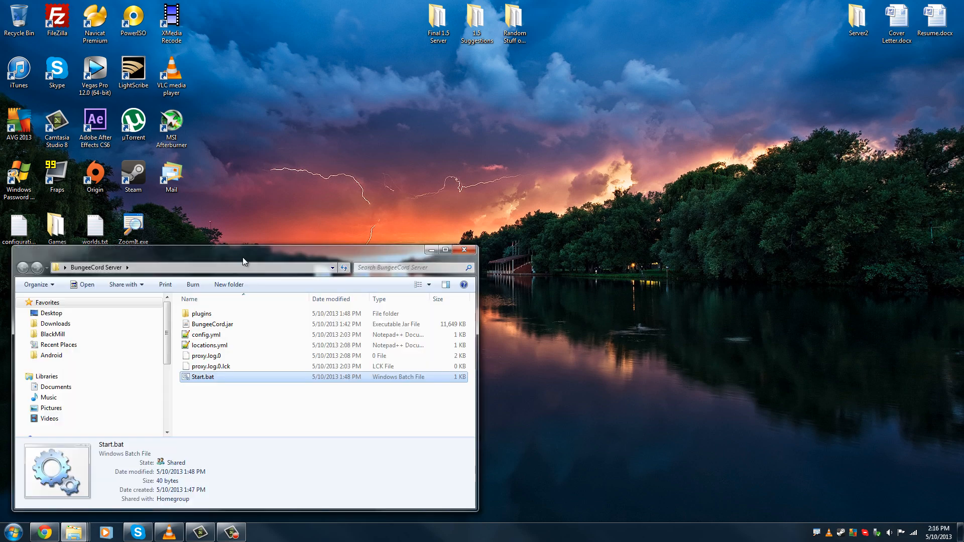
pyautogui.moveTo(243, 258); pyautogui.dragTo(582, 146)
pyautogui.click(560, 215)
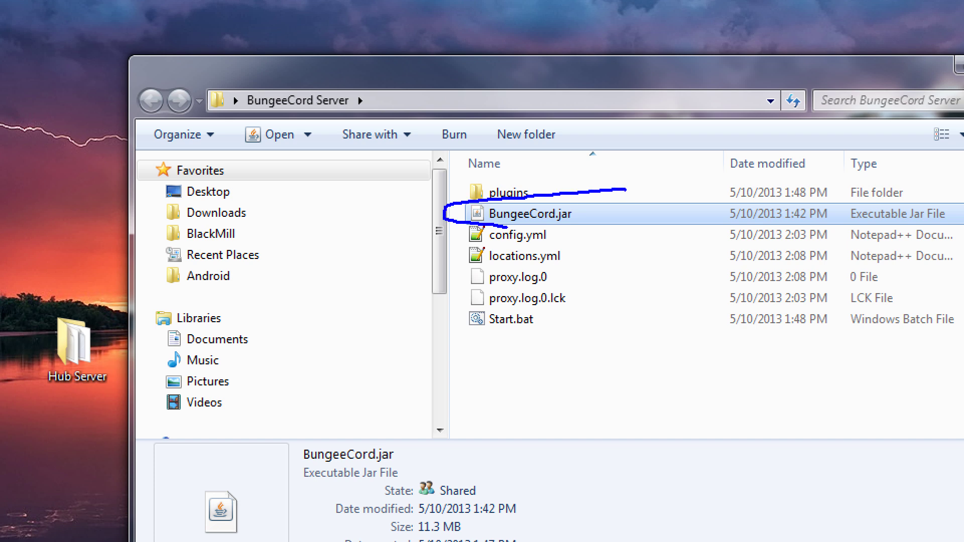
pyautogui.moveTo(506, 226); pyautogui.dragTo(624, 189)
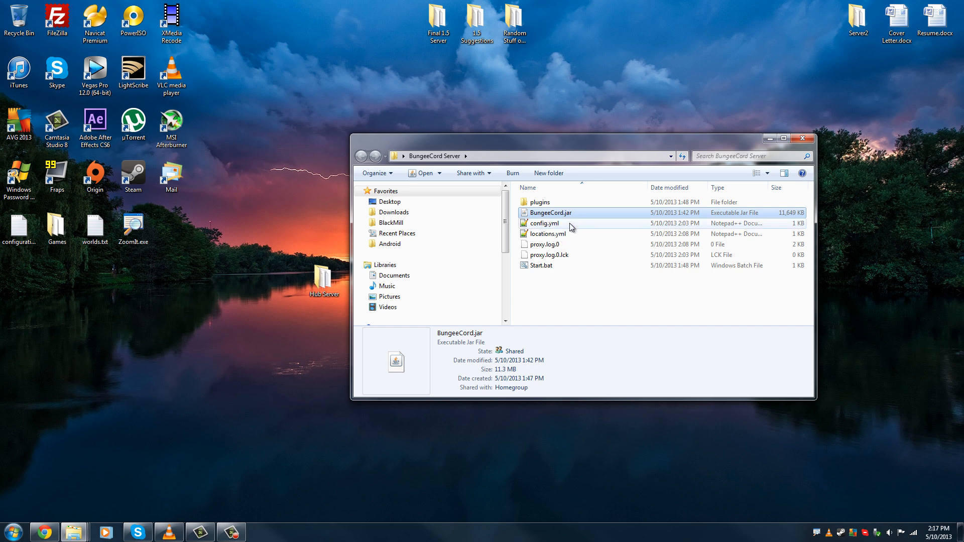
# Step: Open Start.bat with Edit with Notepad++ to show the bungeecord.jar java launch line
pyautogui.rightClick(559, 264)
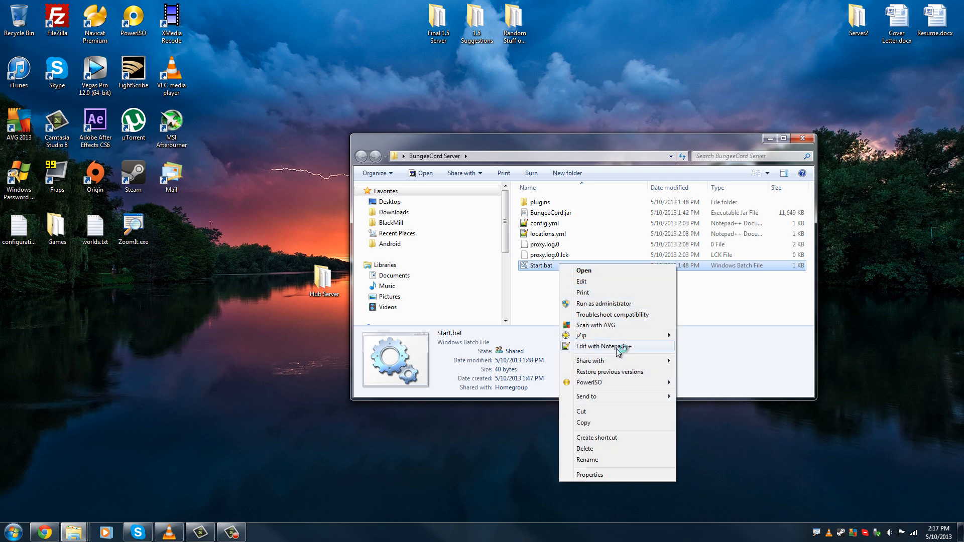
pyautogui.click(604, 347)
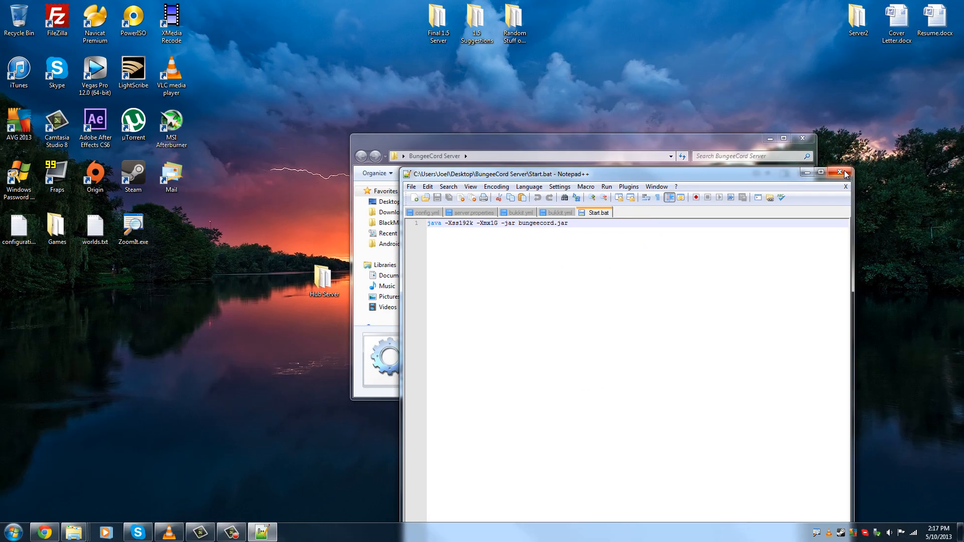
# Step: Switch to the SpigotMC BungeeCord thread and point out the java -jar BungeeCord.jar step
pyautogui.click(44, 533)
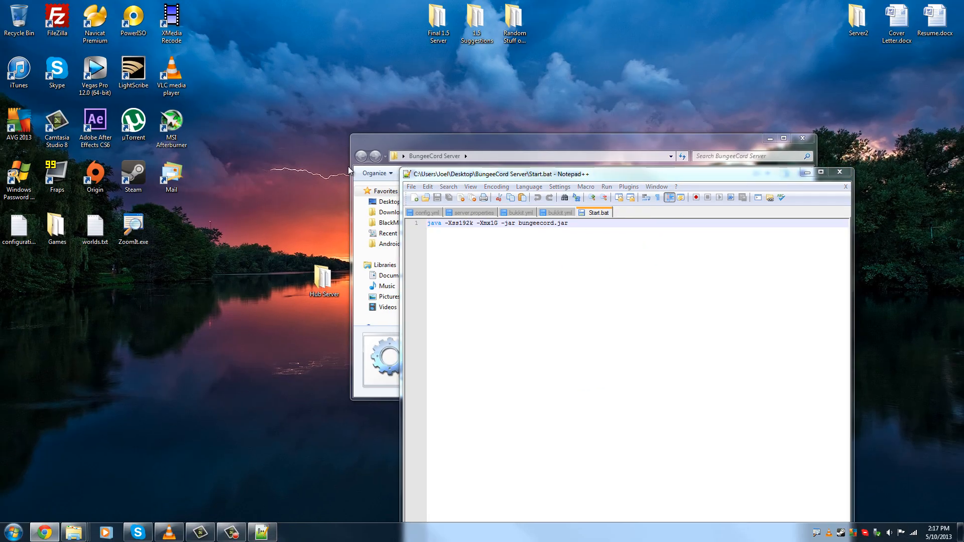
pyautogui.scroll(-3, 448, 263)
pyautogui.scroll(-3, 462, 259)
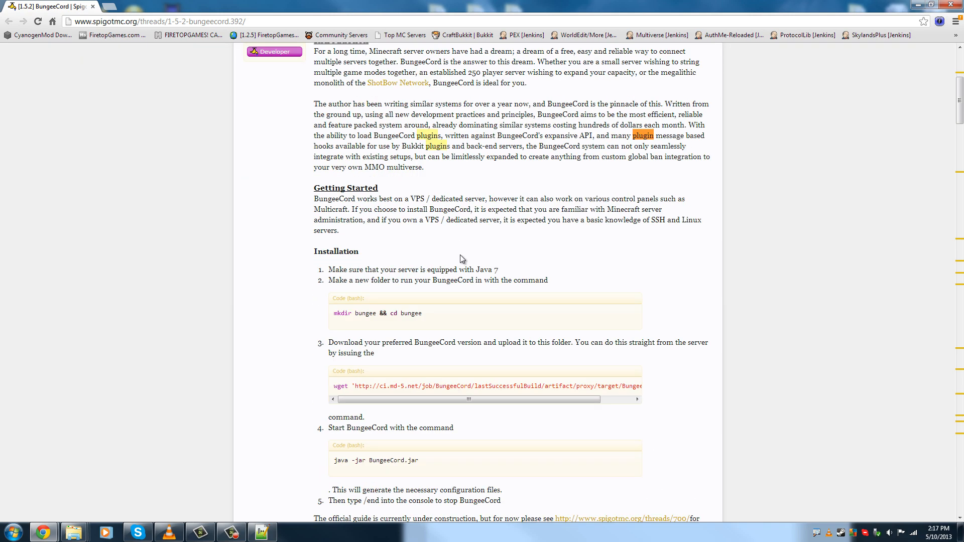
pyautogui.scroll(-3, 486, 237)
pyautogui.scroll(-3, 496, 233)
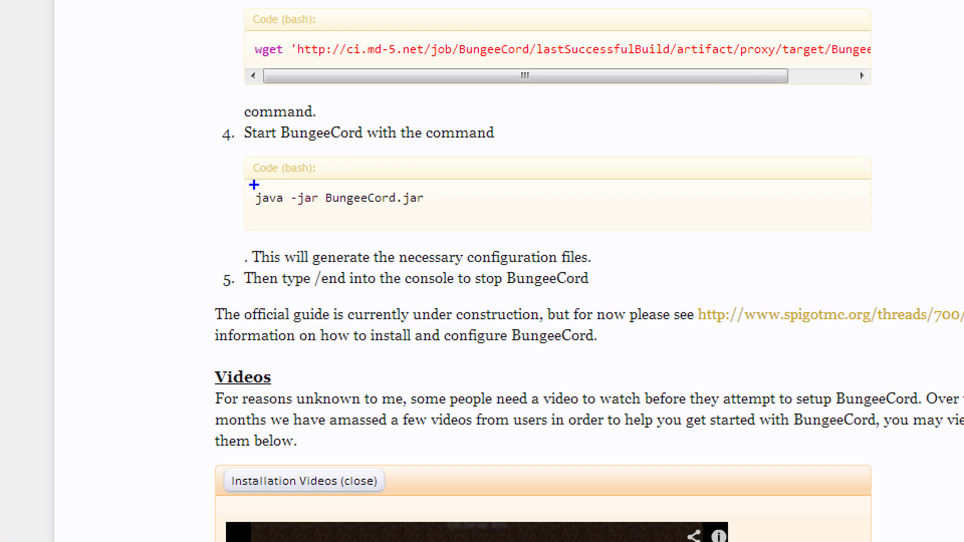
pyautogui.moveTo(279, 163); pyautogui.dragTo(268, 162)
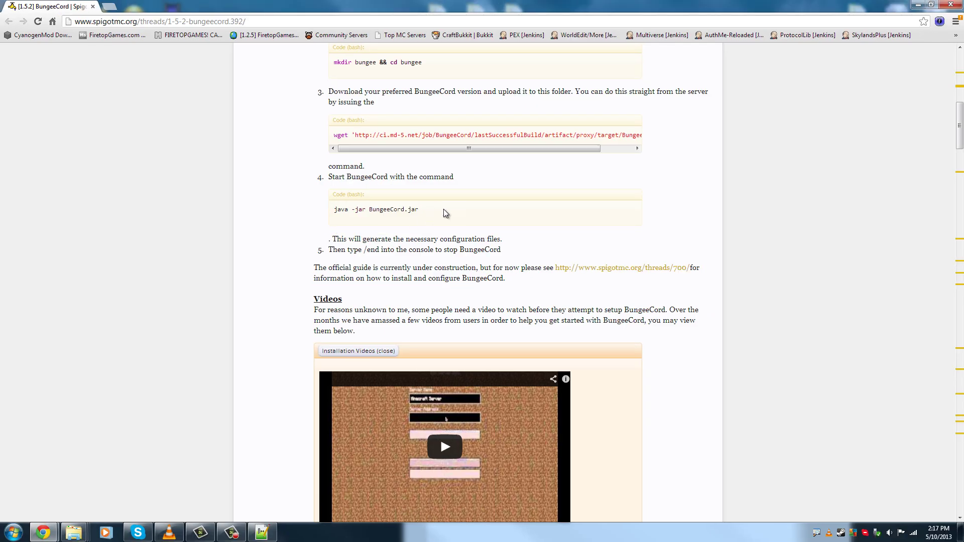
pyautogui.scroll(2, 446, 209)
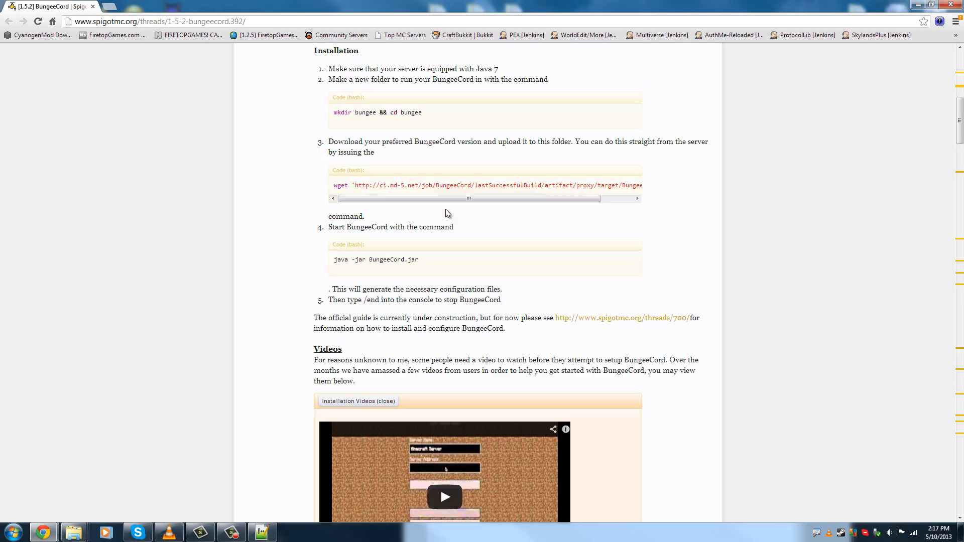
pyautogui.scroll(1, 470, 226)
pyautogui.scroll(-4, 470, 227)
pyautogui.scroll(-3, 470, 227)
pyautogui.scroll(-4, 553, 249)
pyautogui.scroll(-3, 553, 248)
pyautogui.scroll(-3, 552, 248)
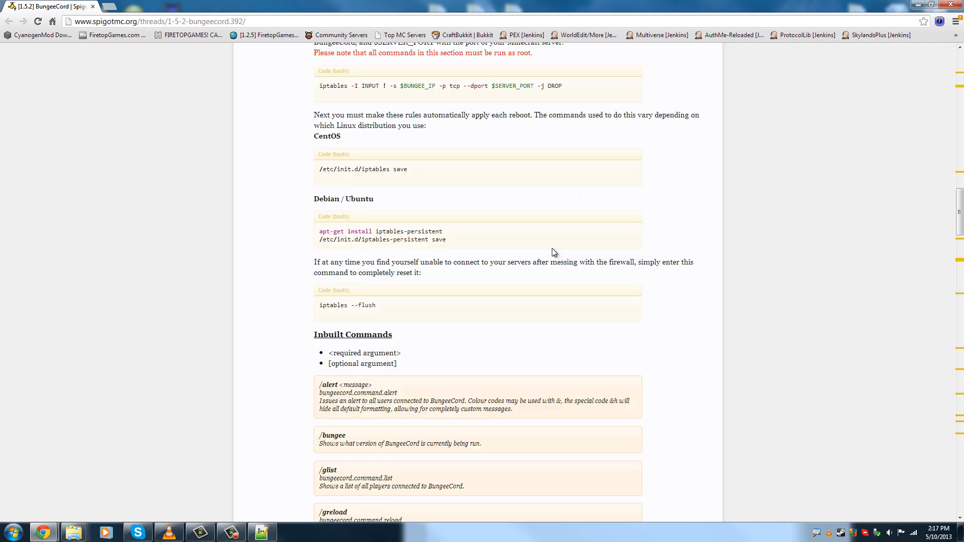
pyautogui.scroll(-2, 552, 248)
pyautogui.scroll(-4, 553, 248)
pyautogui.scroll(-6, 553, 248)
pyautogui.scroll(-3, 552, 247)
pyautogui.scroll(8, 424, 155)
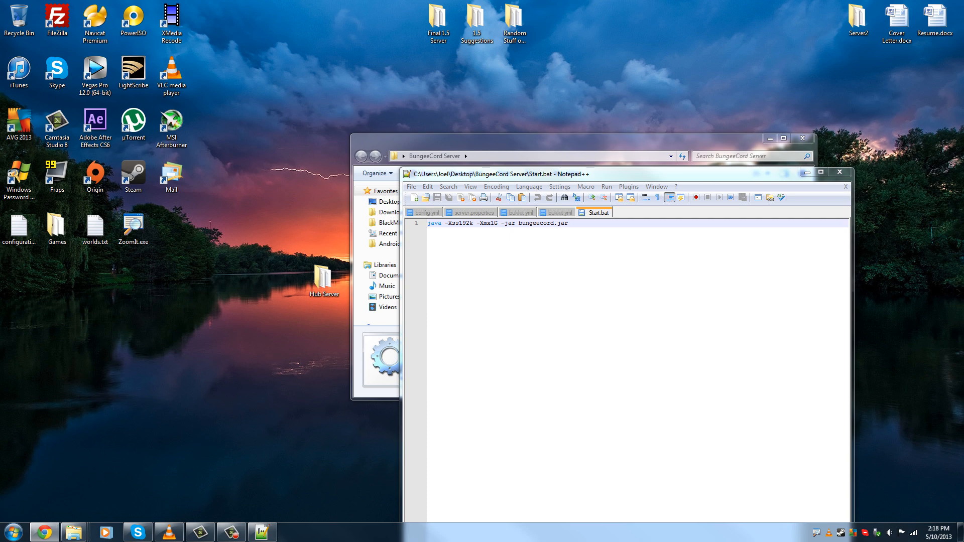
# Step: Close Notepad++, run Start.bat to launch BungeeCord on 127.0.0.1:25565, try stop, then end to shut down
pyautogui.click(605, 301)
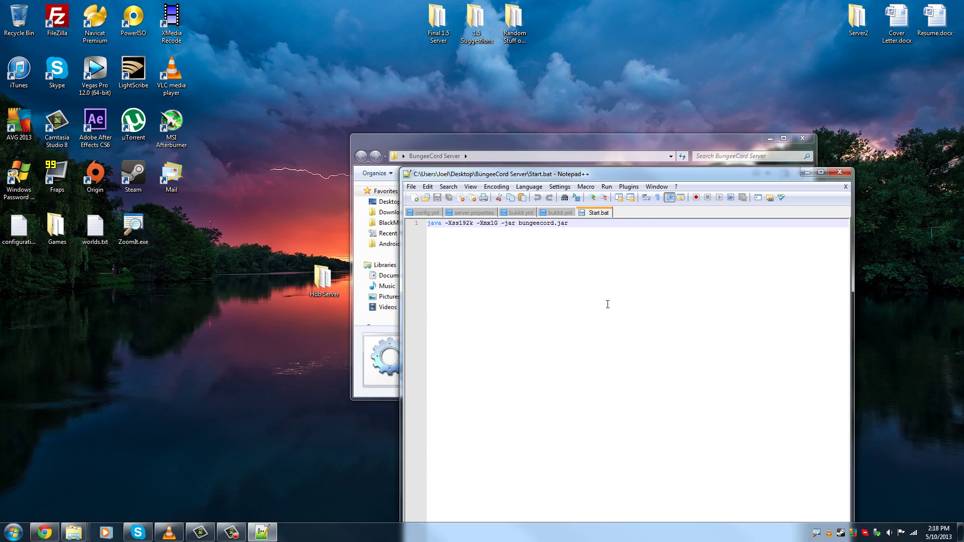
pyautogui.click(841, 173)
pyautogui.click(541, 266)
pyautogui.doubleClick(541, 265)
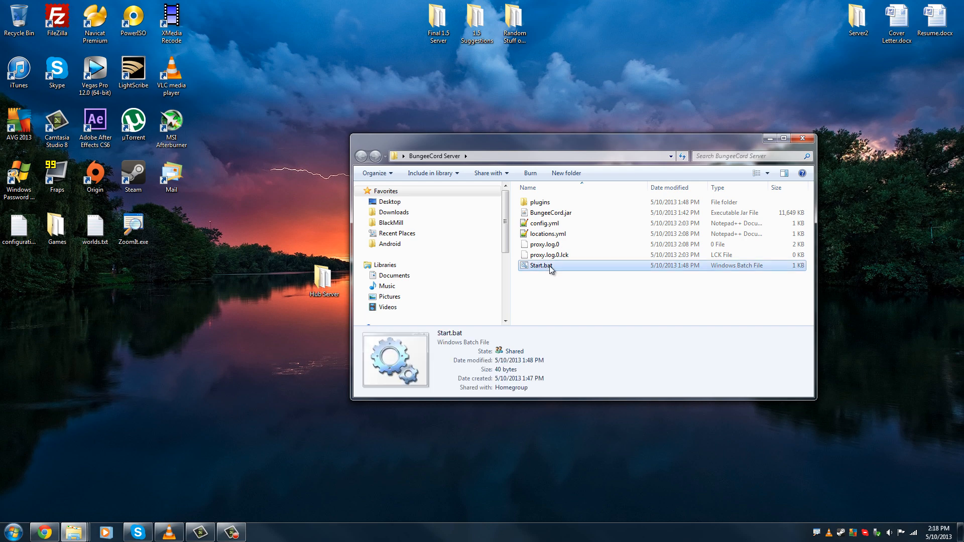
pyautogui.moveTo(452, 133); pyautogui.dragTo(748, 93)
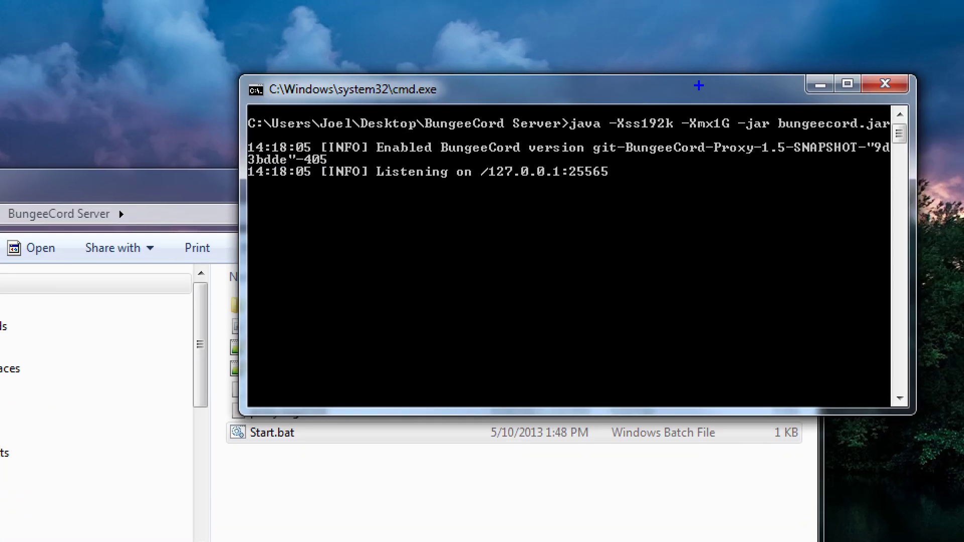
pyautogui.moveTo(698, 85); pyautogui.dragTo(637, 55)
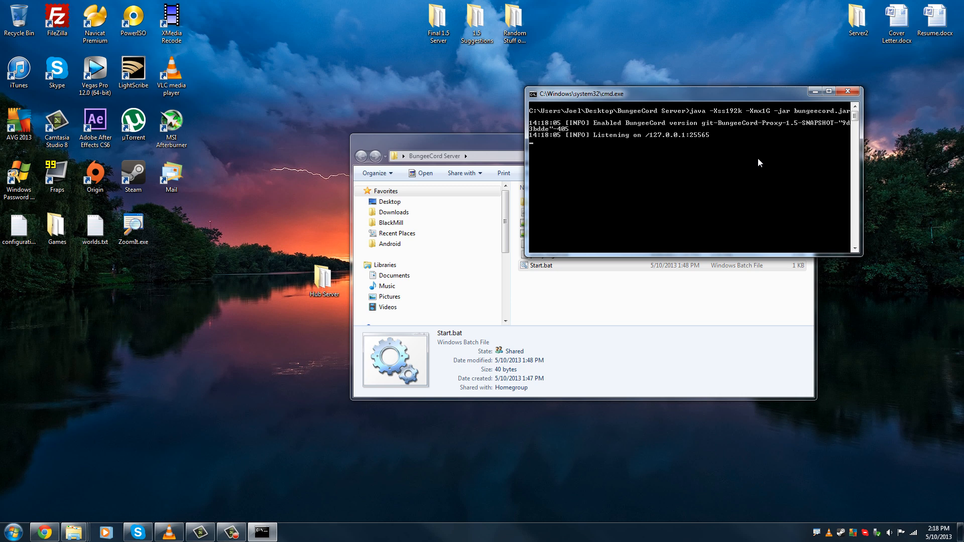
pyautogui.write('stop')
pyautogui.press('Return')
pyautogui.write('end')
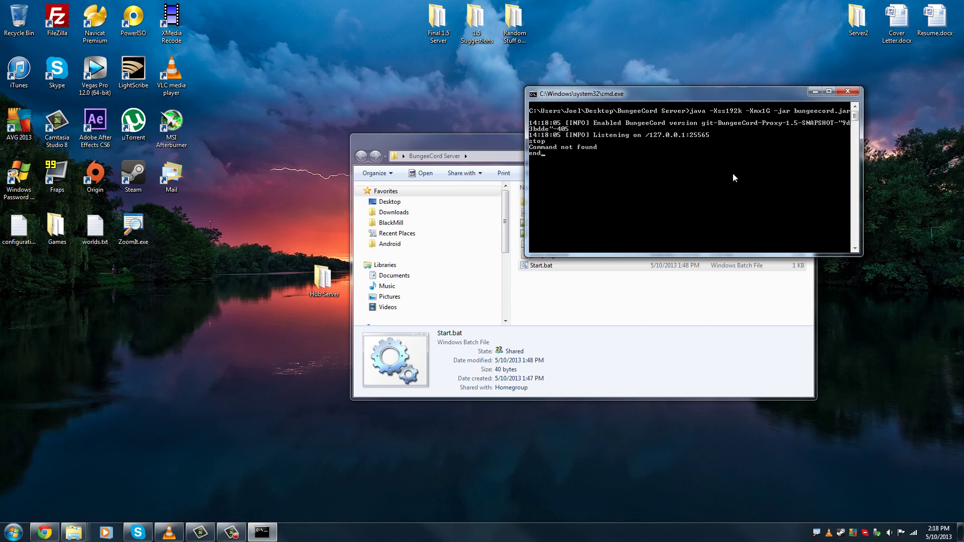
pyautogui.press('Return')
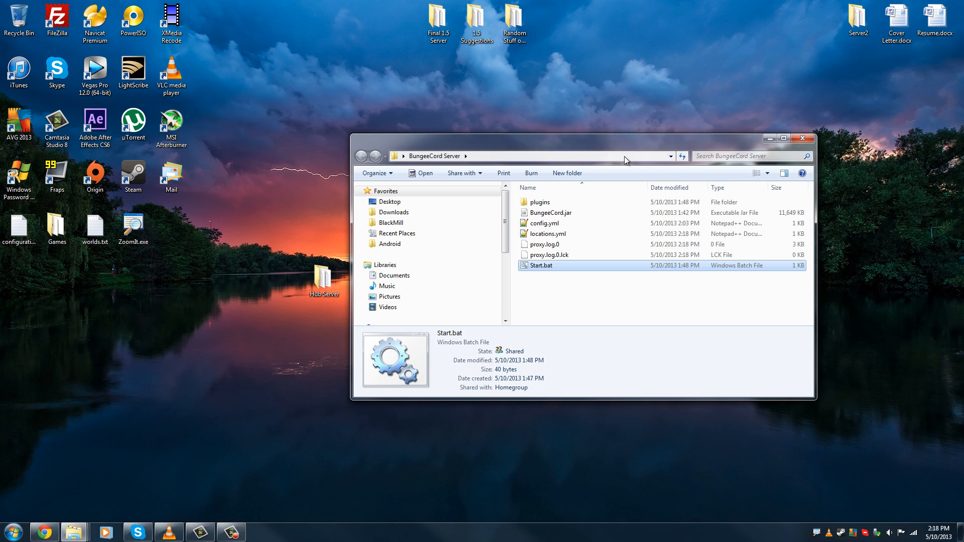
# Step: Open config.yml from the BungeeCord Server folder in Notepad++ and maximize the editor
pyautogui.moveTo(662, 137); pyautogui.dragTo(791, 126)
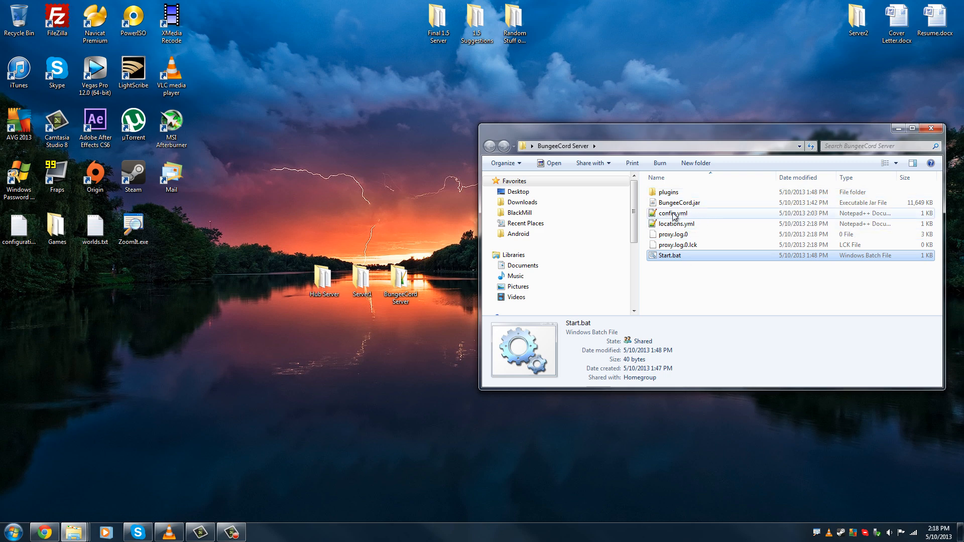
pyautogui.click(674, 216)
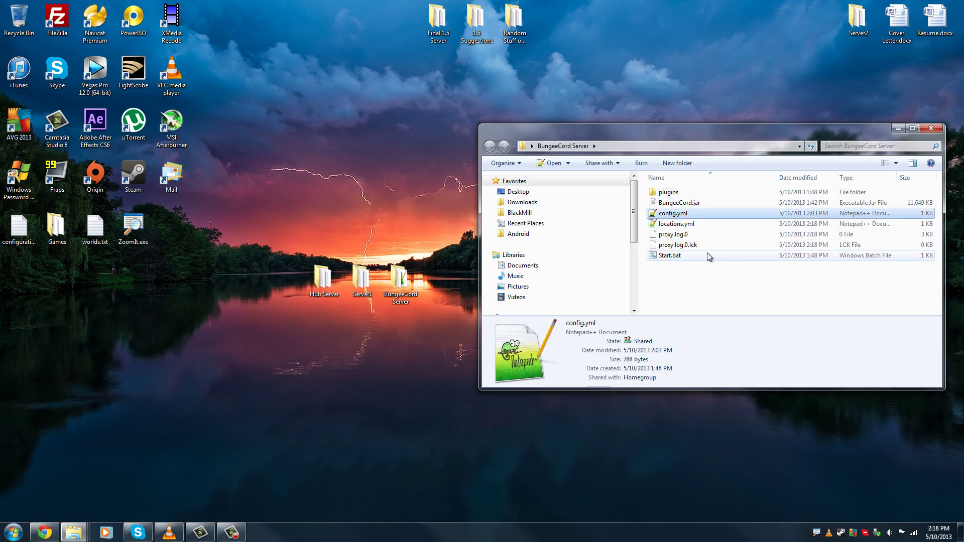
pyautogui.doubleClick(694, 214)
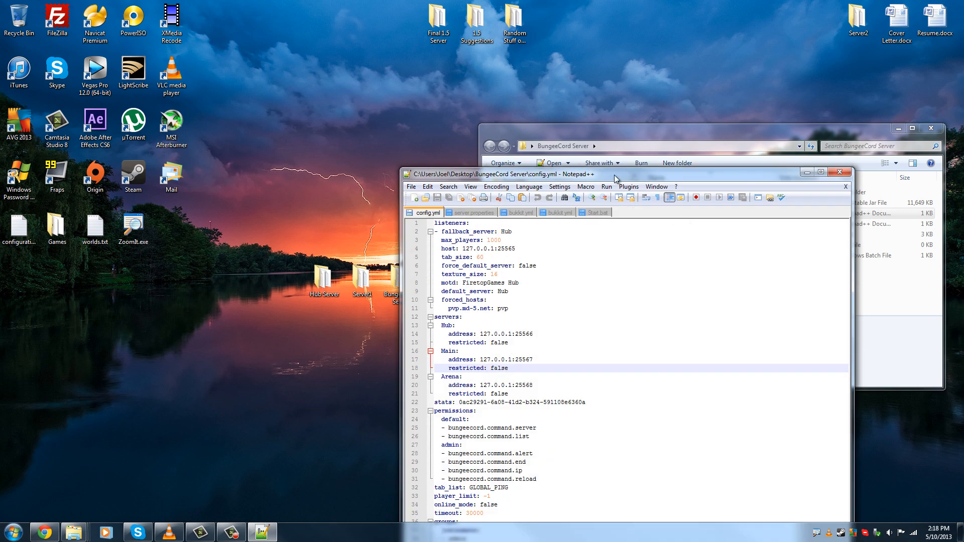
pyautogui.doubleClick(603, 173)
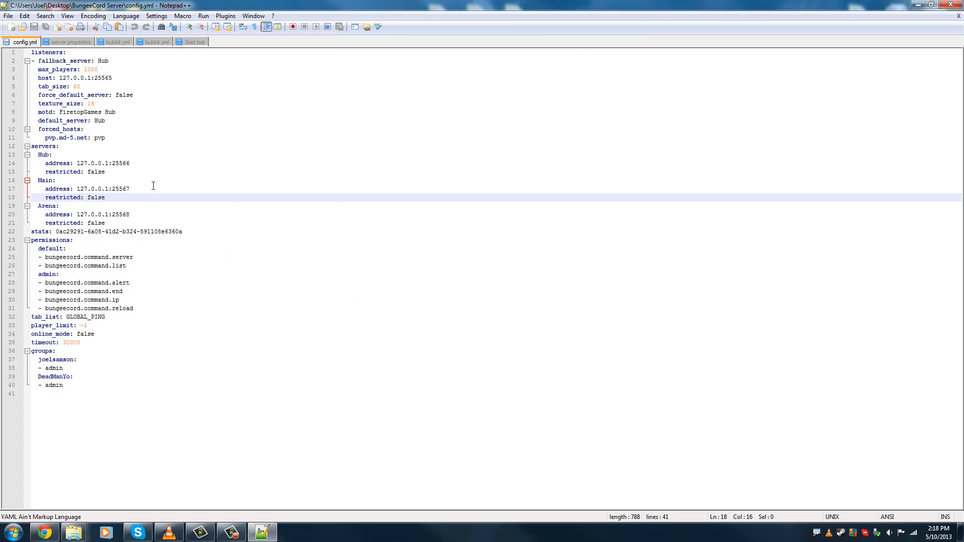
# Step: Point out the fallback_server: Hub line, then move to the max_players line
pyautogui.click(122, 60)
pyautogui.moveTo(126, 61); pyautogui.dragTo(25, 61)
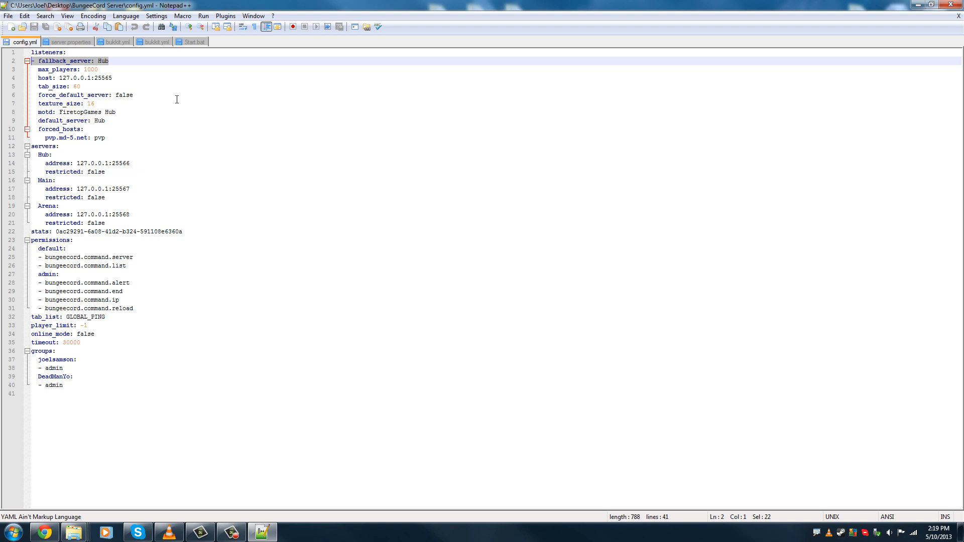
pyautogui.click(122, 65)
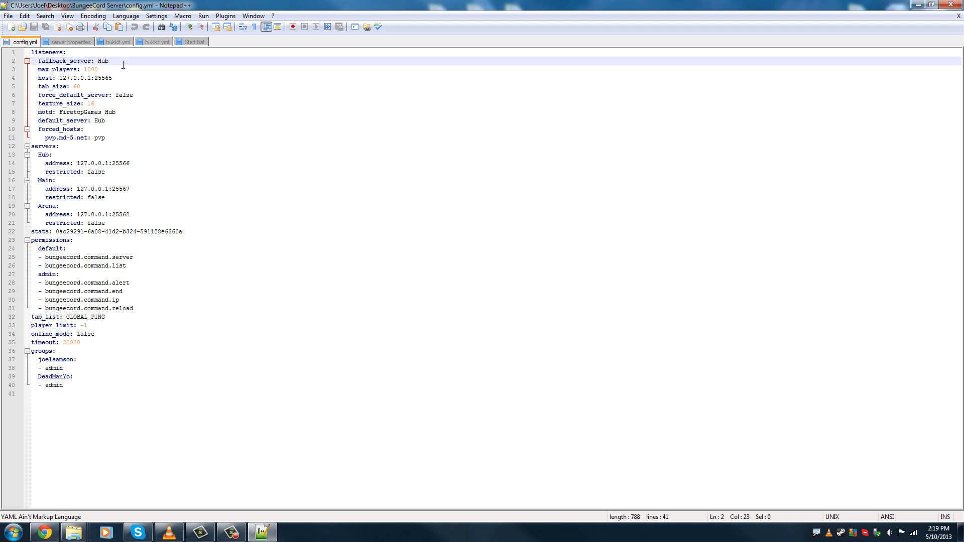
pyautogui.click(111, 71)
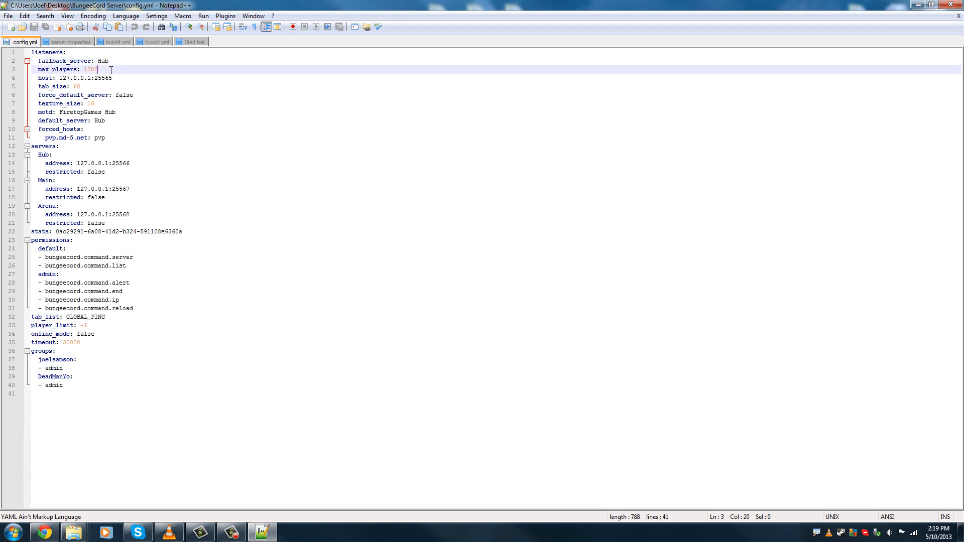
# Step: Change max_players from 1000 to 50 and point out the 127.0.0.1 host address
pyautogui.doubleClick(91, 70)
pyautogui.write('100')
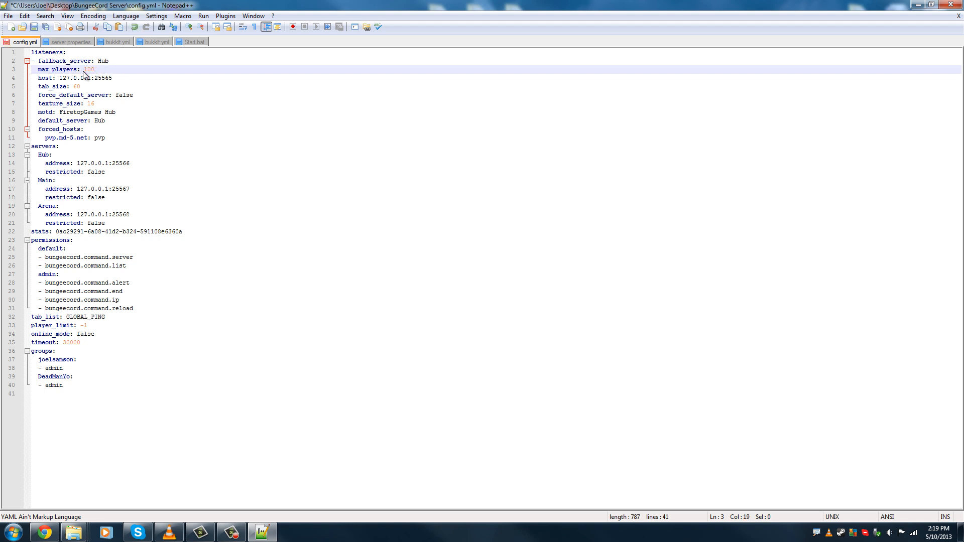
pyautogui.press('BackSpace')
pyautogui.press('BackSpace')
pyautogui.write('0')
pyautogui.click(90, 79)
pyautogui.moveTo(92, 78); pyautogui.dragTo(59, 78)
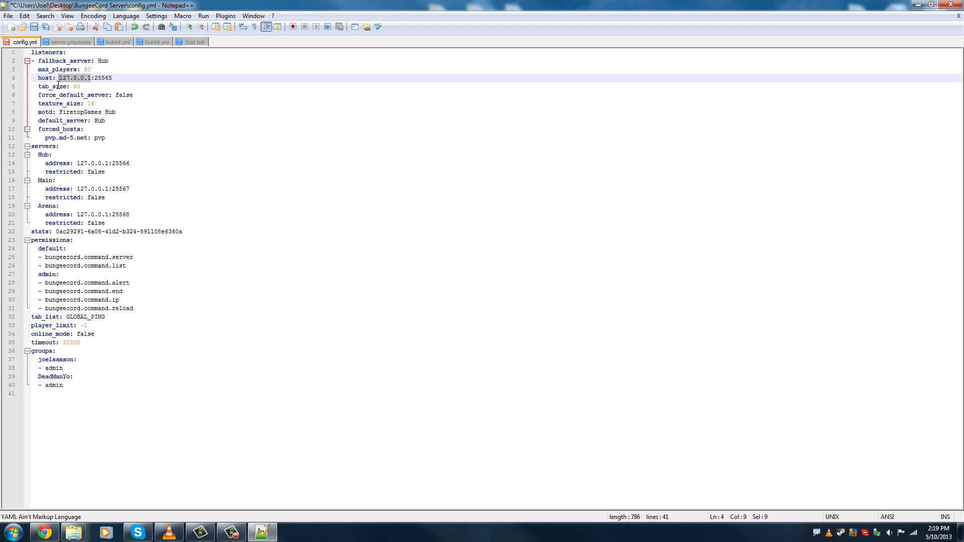
pyautogui.click(87, 77)
pyautogui.moveTo(61, 77); pyautogui.dragTo(89, 77)
pyautogui.click(105, 120)
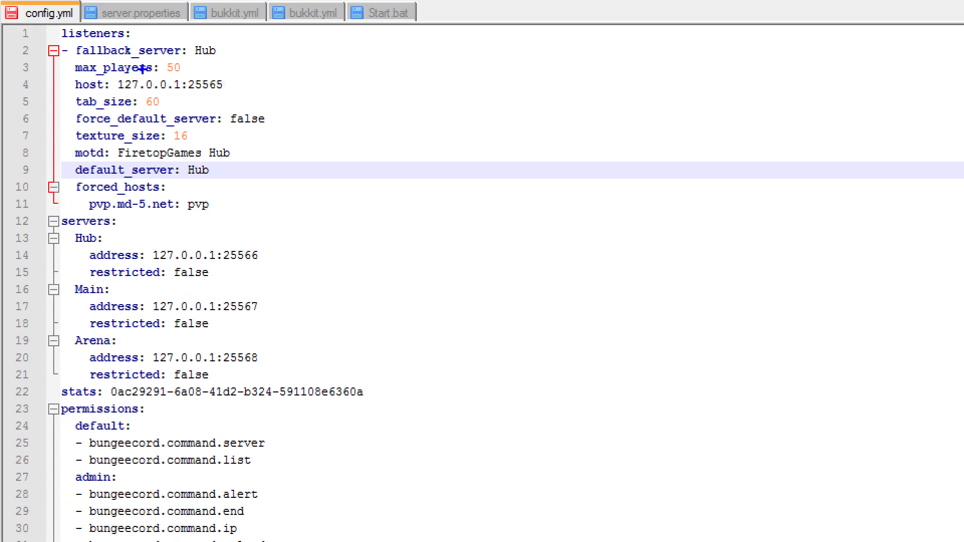
pyautogui.moveTo(141, 67)
pyautogui.mouseDown()
pyautogui.moveTo(171, 85)
pyautogui.moveTo(124, 64)
pyautogui.mouseUp()
pyautogui.moveTo(181, 102)
pyautogui.mouseDown()
pyautogui.moveTo(193, 102)
pyautogui.moveTo(181, 61)
pyautogui.moveTo(203, 98)
pyautogui.mouseUp()
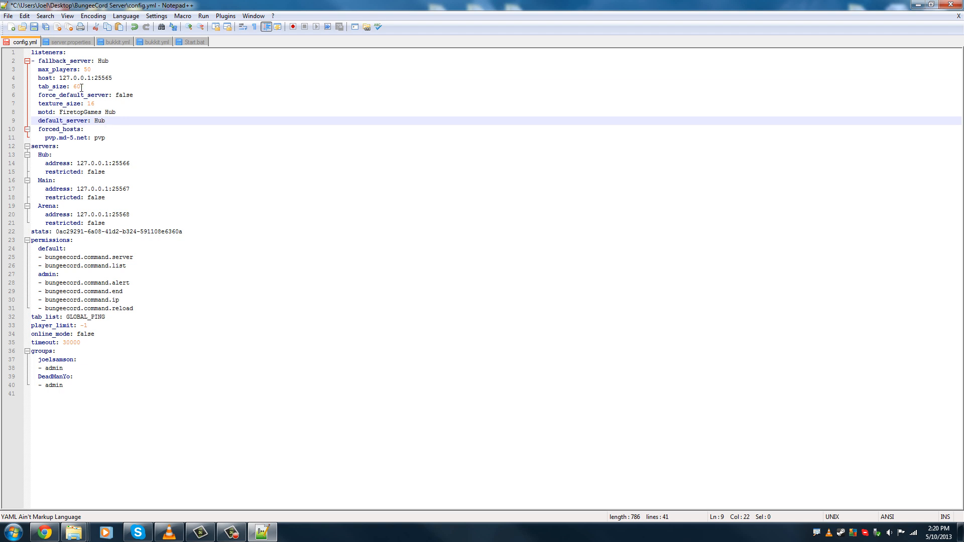
pyautogui.click(81, 87)
pyautogui.click(60, 95)
pyautogui.click(109, 96)
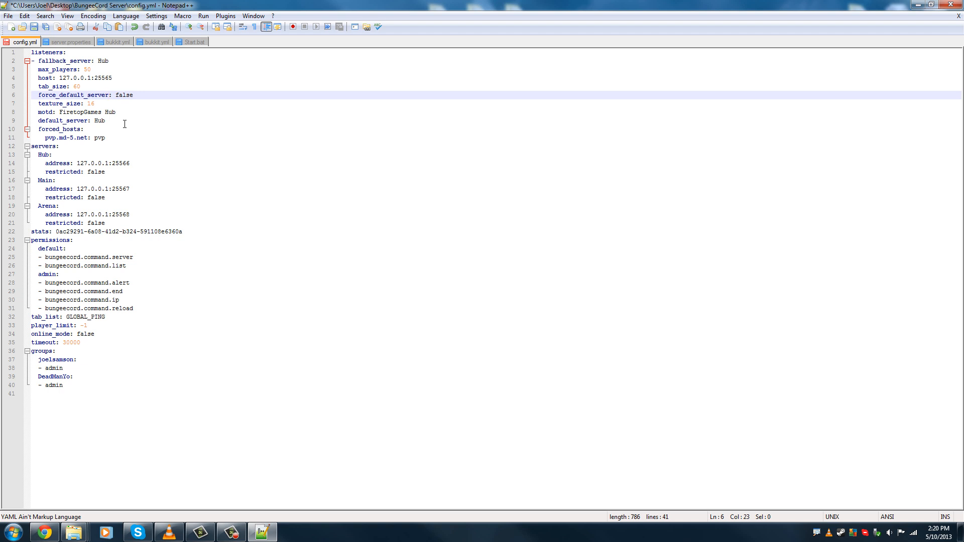
pyautogui.click(115, 95)
pyautogui.click(108, 104)
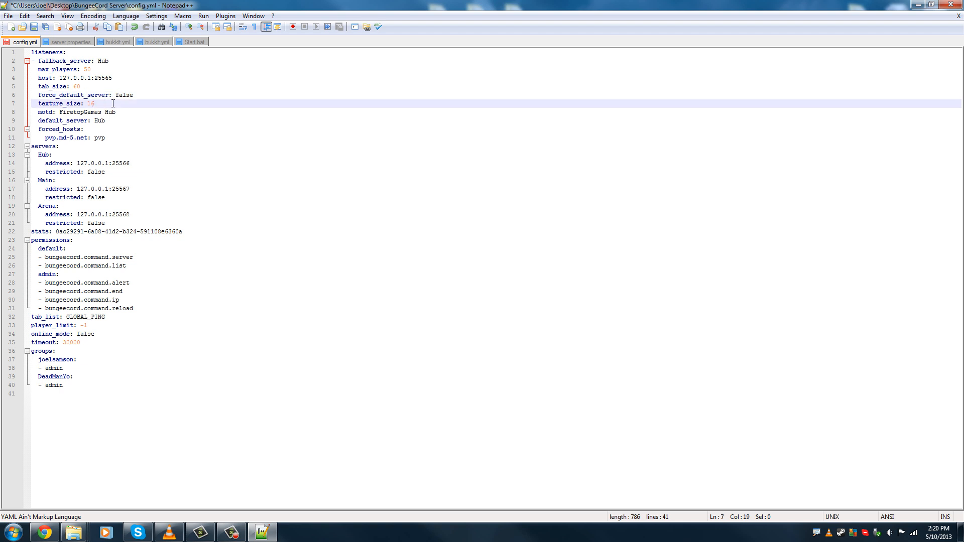
pyautogui.click(131, 111)
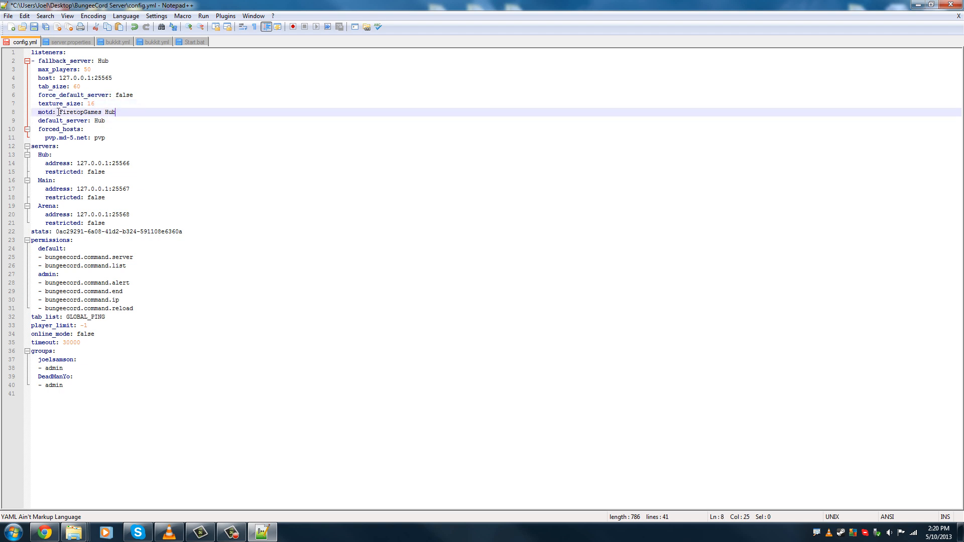
pyautogui.moveTo(116, 112); pyautogui.dragTo(82, 112)
pyautogui.press('Left')
pyautogui.click(111, 121)
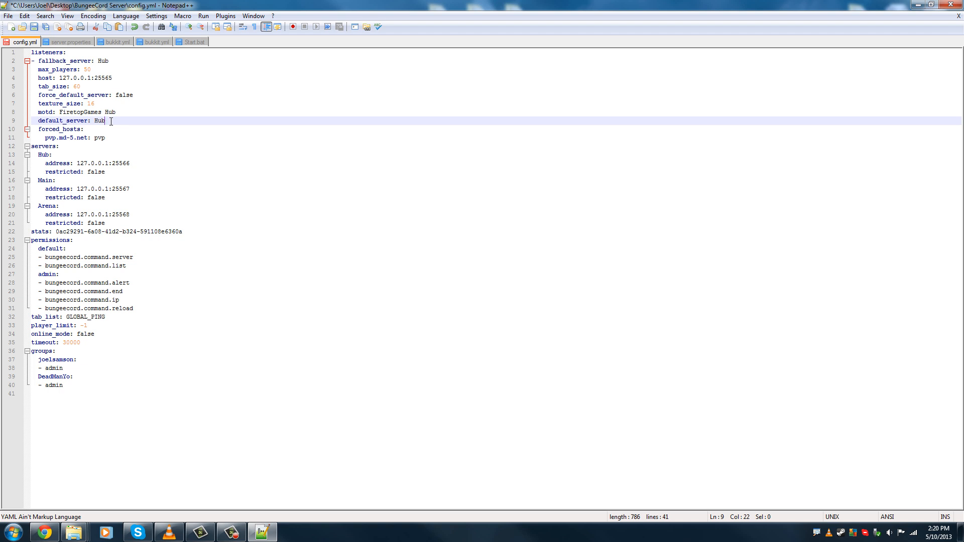
pyautogui.moveTo(106, 121); pyautogui.dragTo(95, 122)
pyautogui.click(139, 121)
pyautogui.click(129, 139)
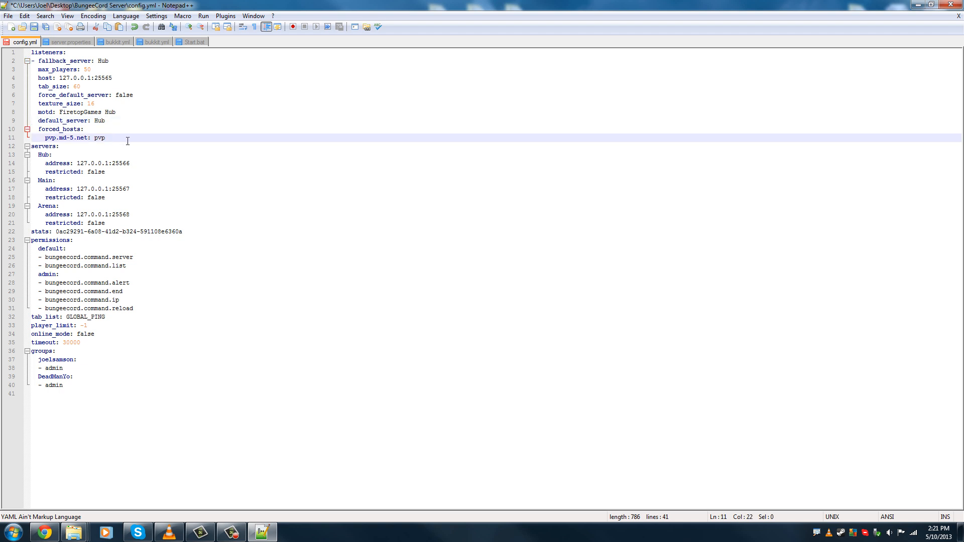
pyautogui.click(79, 156)
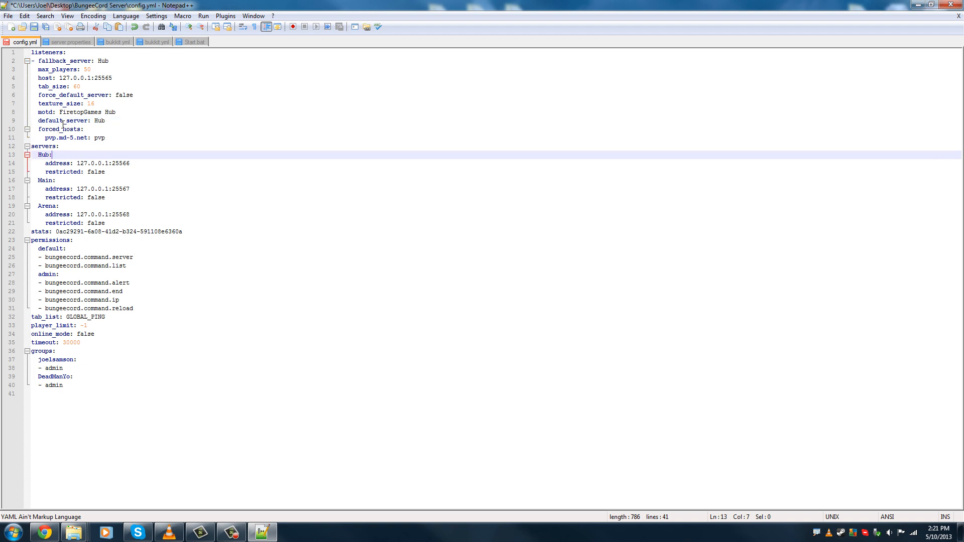
pyautogui.click(56, 97)
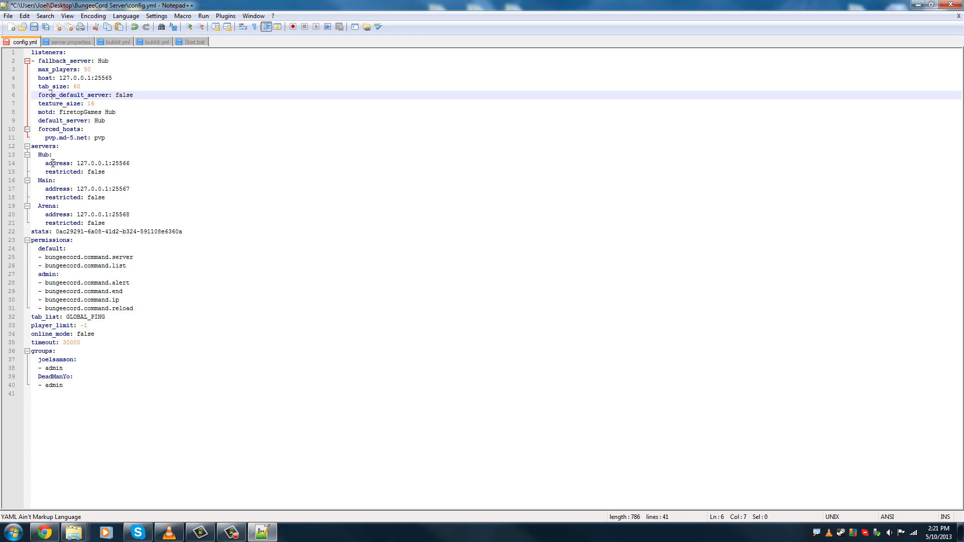
pyautogui.click(54, 162)
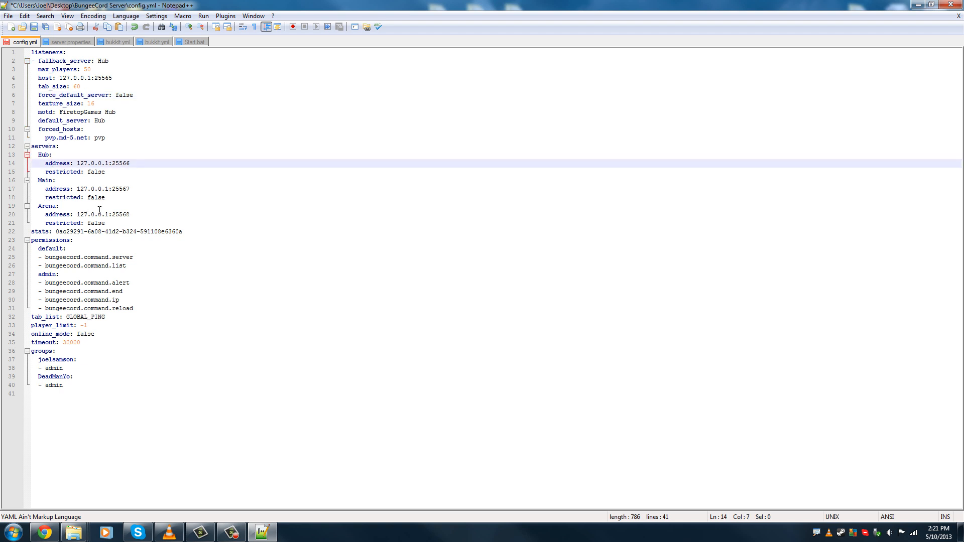
# Step: Delete the Arena server block so only the Hub and Main entries remain
pyautogui.moveTo(110, 223)
pyautogui.mouseDown()
pyautogui.moveTo(34, 206)
pyautogui.moveTo(26, 214)
pyautogui.mouseUp()
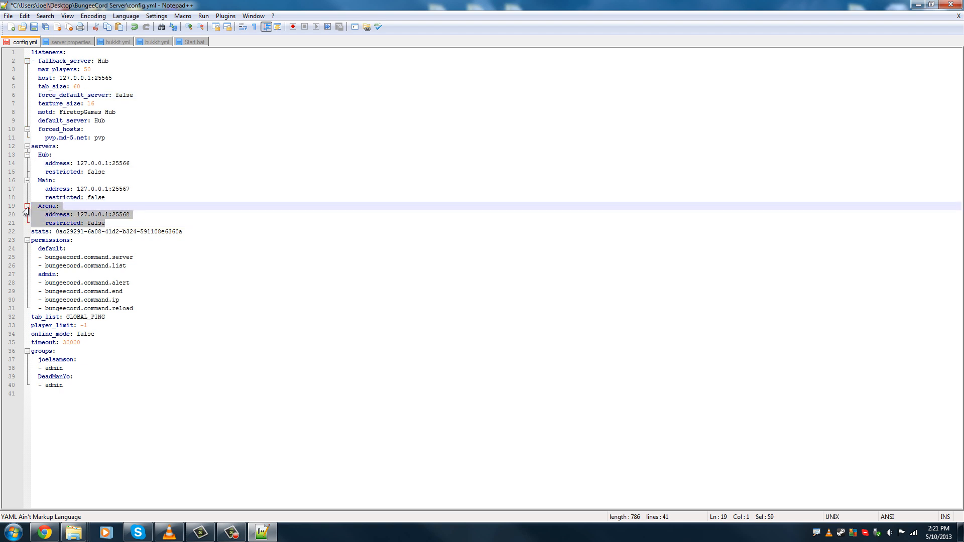
pyautogui.press('BackSpace')
pyautogui.press('BackSpace')
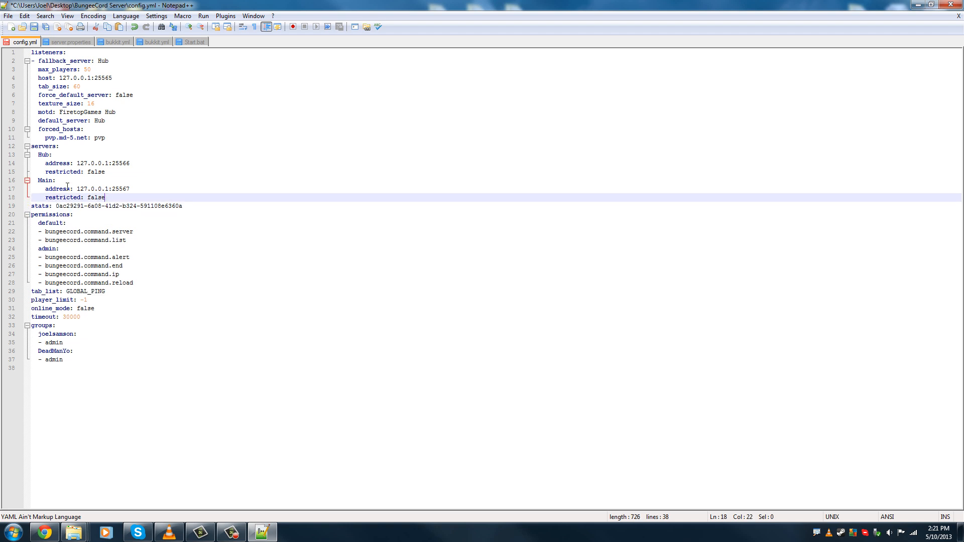
pyautogui.moveTo(38, 154); pyautogui.dragTo(115, 172)
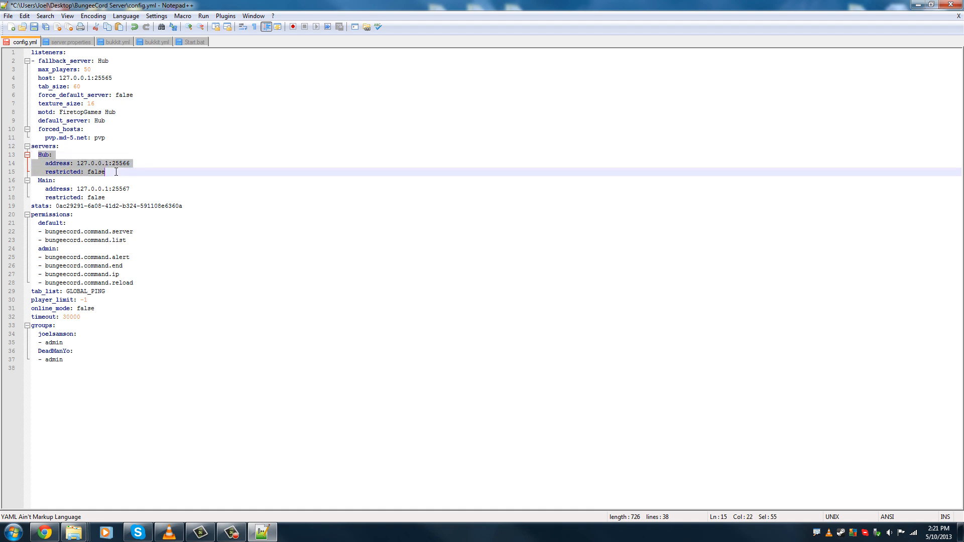
pyautogui.click(115, 172)
pyautogui.moveTo(38, 180); pyautogui.dragTo(117, 197)
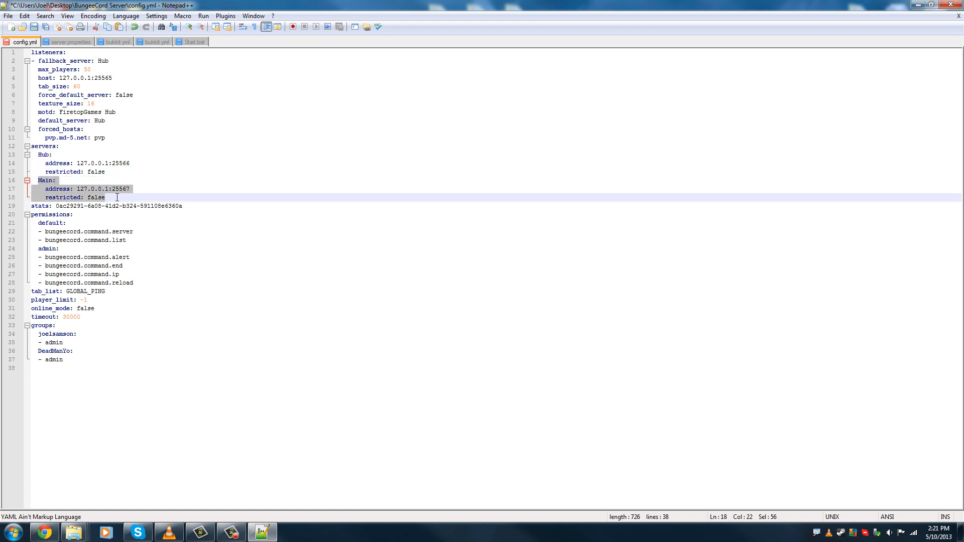
pyautogui.click(192, 192)
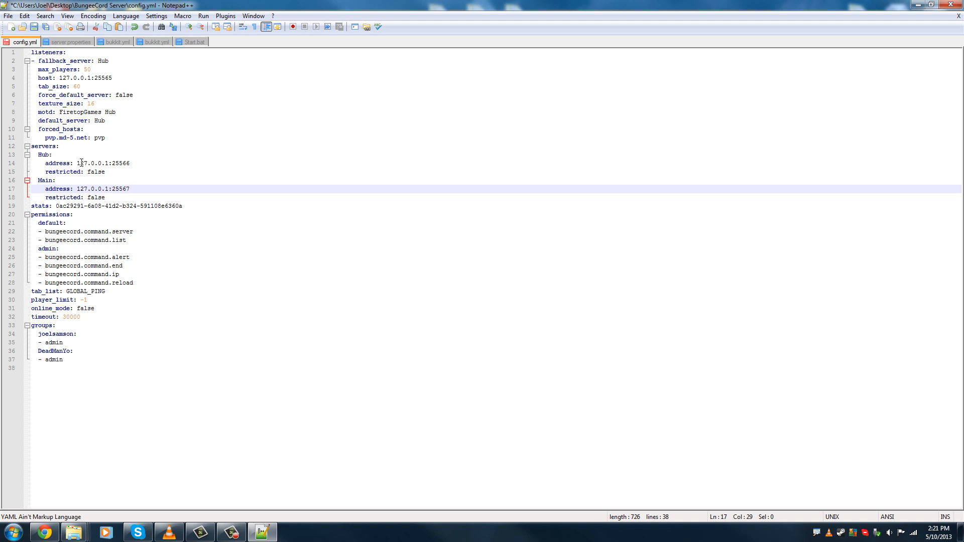
# Step: Point out the Hub and Main addresses, the proxy port 25565, and server ports 25566 and 25567
pyautogui.moveTo(77, 163); pyautogui.dragTo(108, 164)
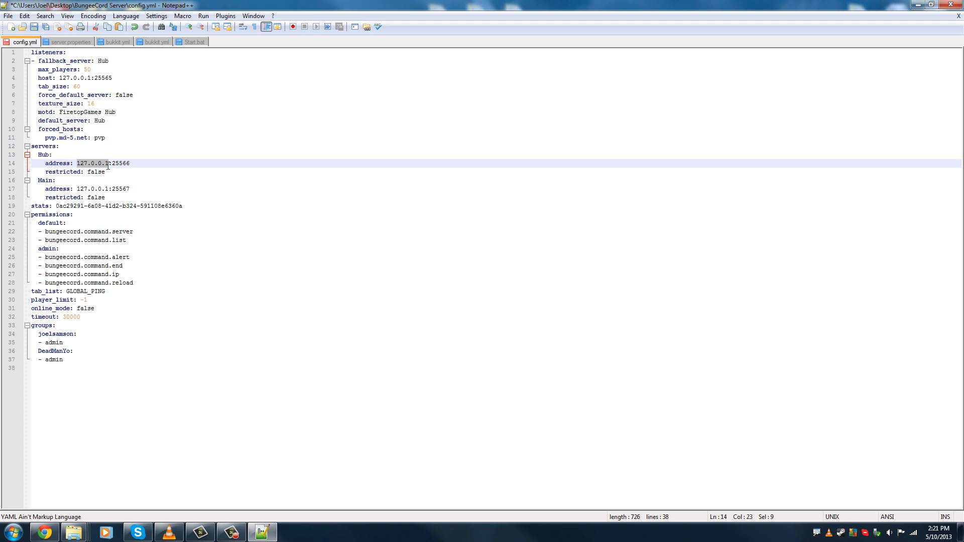
pyautogui.click(109, 164)
pyautogui.moveTo(77, 189)
pyautogui.mouseDown()
pyautogui.moveTo(109, 189)
pyautogui.moveTo(133, 163)
pyautogui.mouseUp()
pyautogui.click(113, 164)
pyautogui.moveTo(93, 77); pyautogui.dragTo(113, 78)
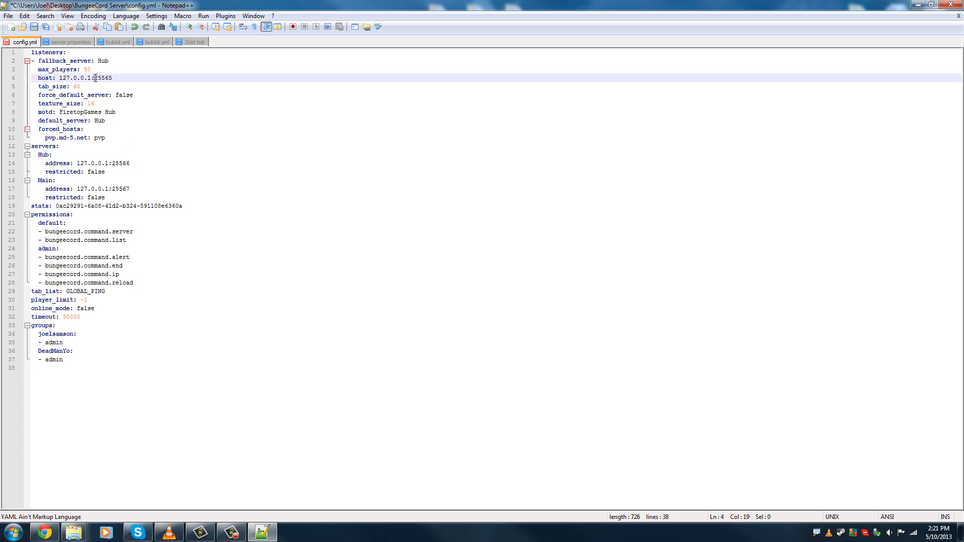
pyautogui.click(91, 78)
pyautogui.moveTo(112, 162); pyautogui.dragTo(133, 163)
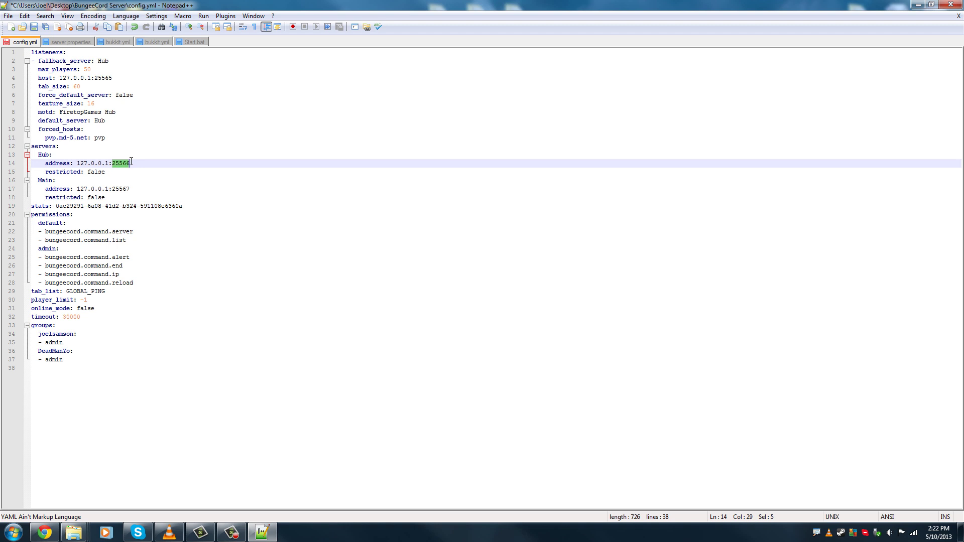
pyautogui.click(129, 189)
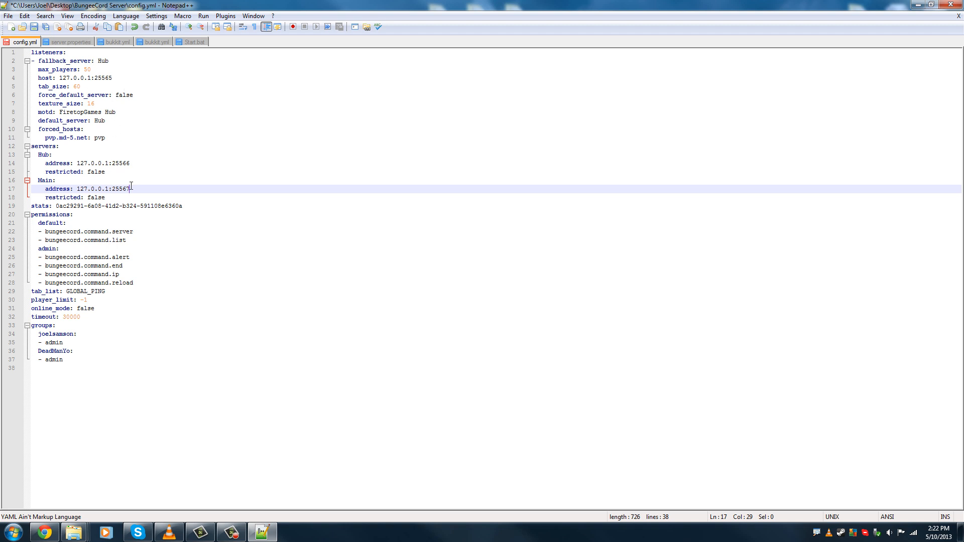
# Step: Review the stats line, the player_limit value -1 and the online_mode value false
pyautogui.click(82, 205)
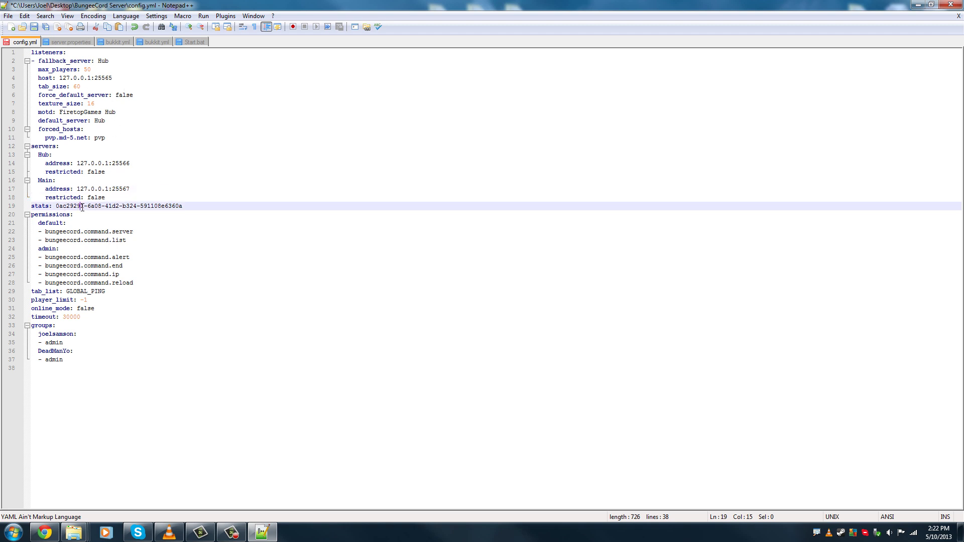
pyautogui.moveTo(177, 206)
pyautogui.mouseDown()
pyautogui.moveTo(35, 195)
pyautogui.moveTo(147, 282)
pyautogui.mouseUp()
pyautogui.click(182, 206)
pyautogui.click(146, 292)
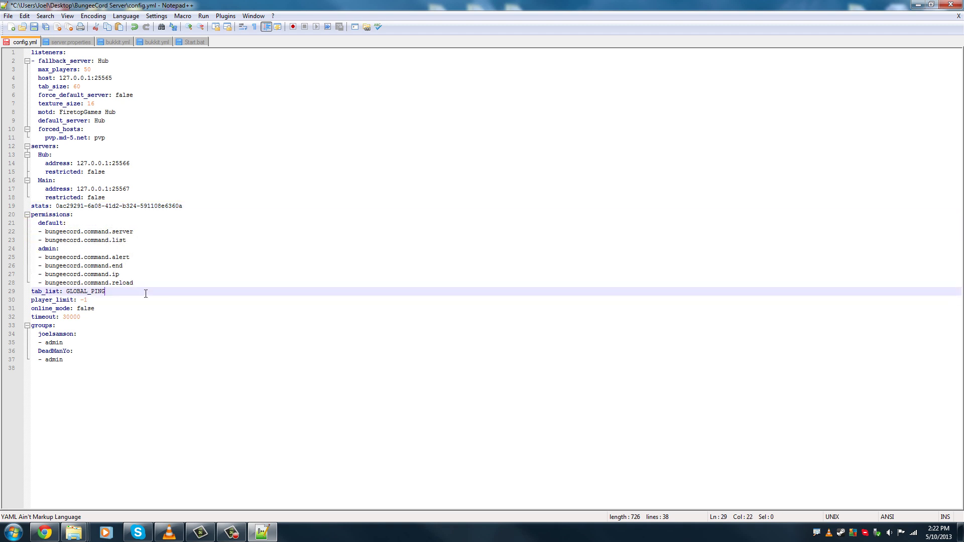
pyautogui.click(99, 300)
pyautogui.moveTo(89, 300); pyautogui.dragTo(80, 300)
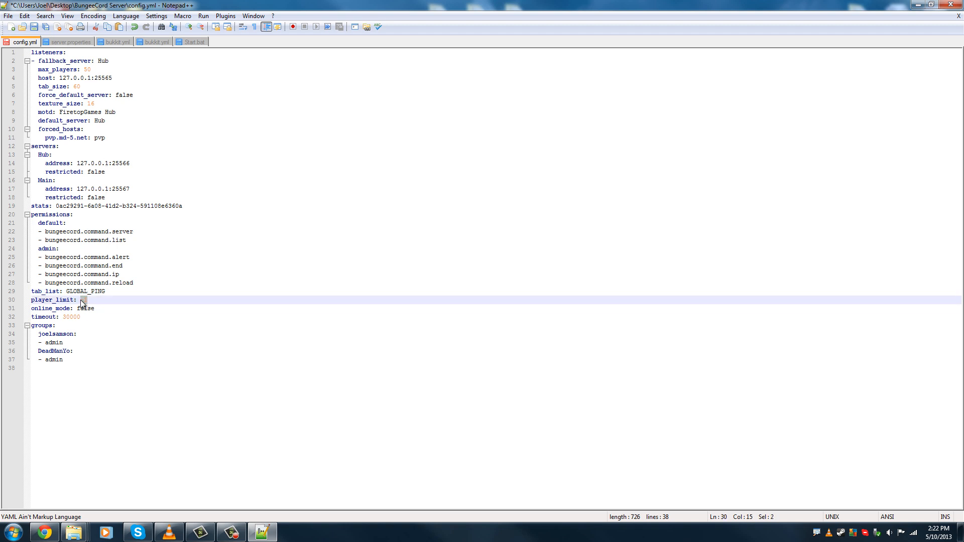
pyautogui.click(107, 309)
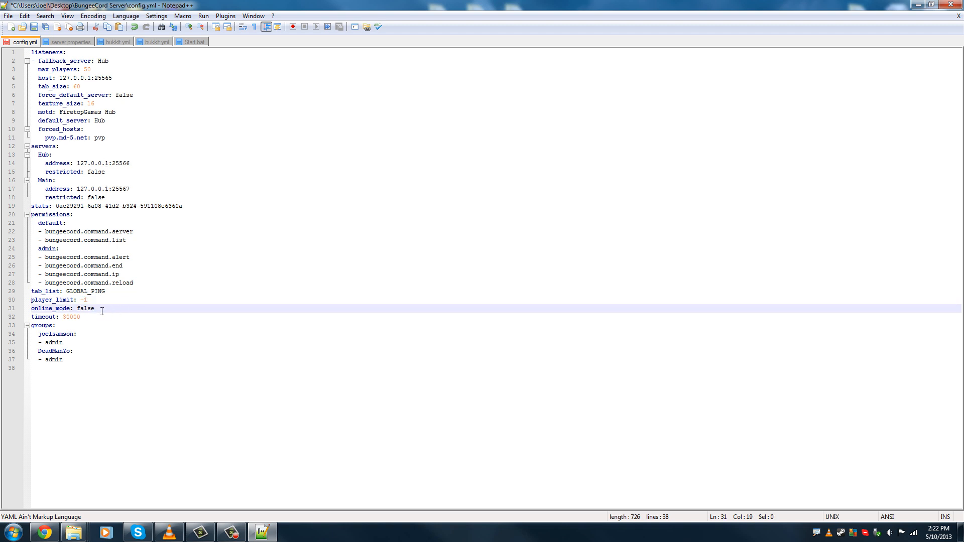
pyautogui.moveTo(95, 308); pyautogui.dragTo(76, 308)
# Step: Point out the servers' restricted settings and the online_mode false value again
pyautogui.moveTo(105, 197)
pyautogui.mouseDown()
pyautogui.moveTo(42, 172)
pyautogui.moveTo(38, 155)
pyautogui.mouseUp()
pyautogui.click(37, 155)
pyautogui.click(64, 180)
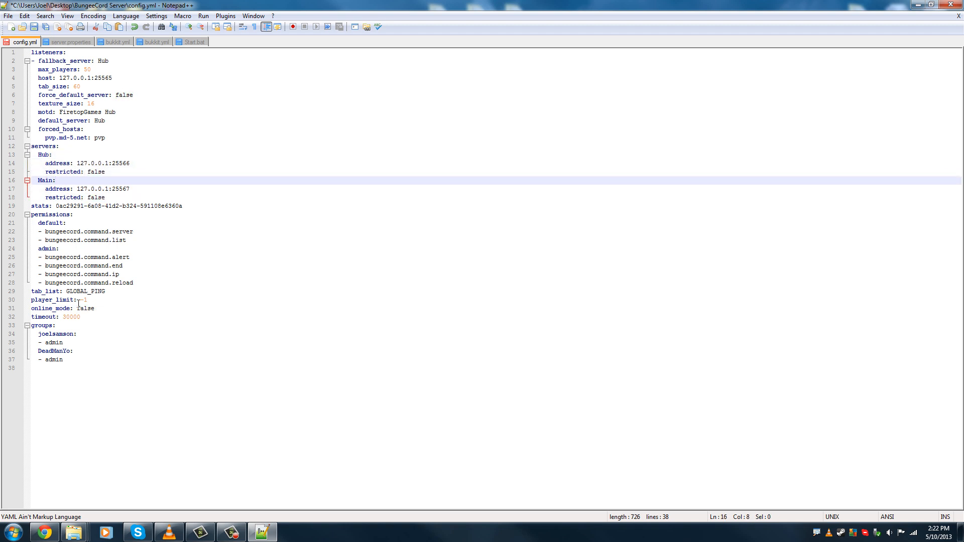
pyautogui.moveTo(95, 308); pyautogui.dragTo(75, 309)
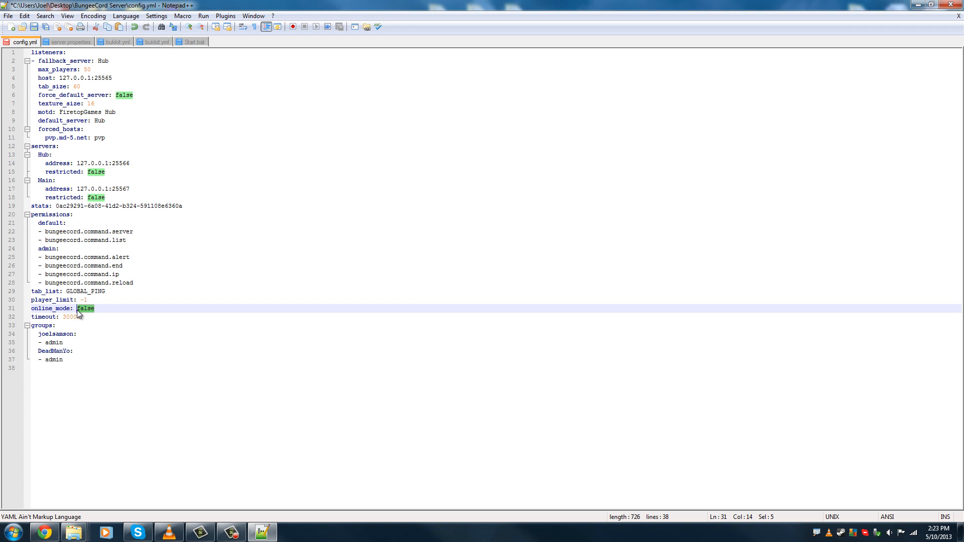
pyautogui.hotkey('shift', 'Left')
pyautogui.hotkey('shift', 'Right')
pyautogui.click(97, 308)
pyautogui.moveTo(97, 308); pyautogui.dragTo(78, 310)
pyautogui.click(76, 311)
# Step: Review the groups section's admin members and save config.yml
pyautogui.doubleClick(46, 317)
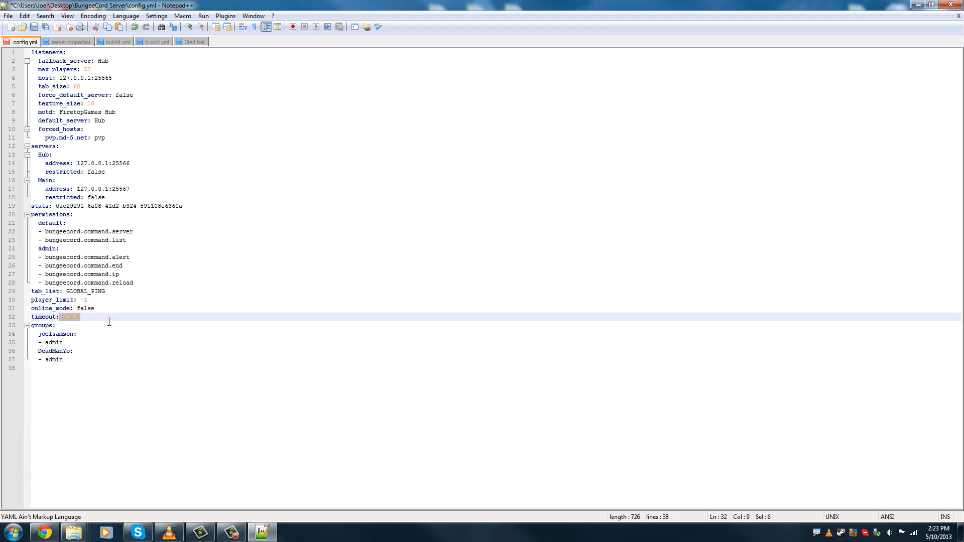
pyautogui.click(96, 326)
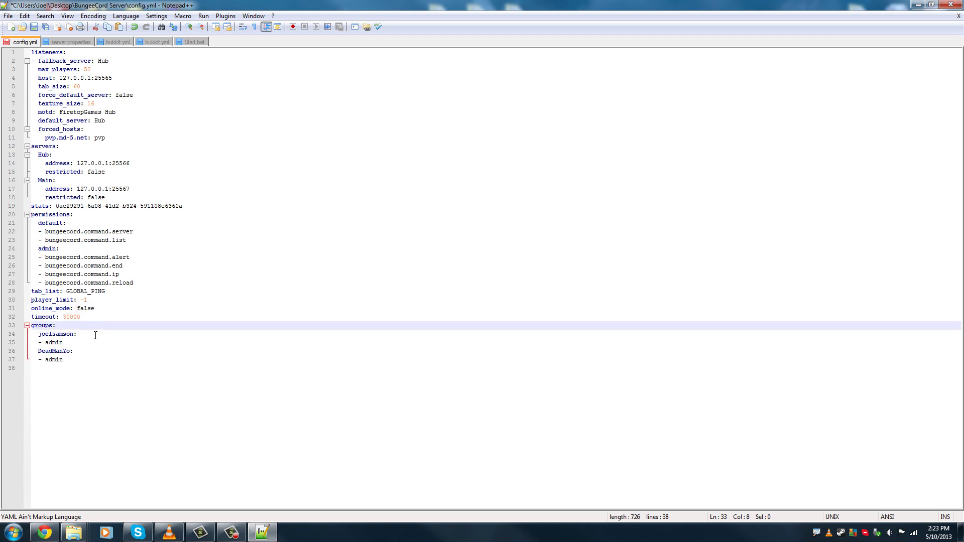
pyautogui.moveTo(38, 334)
pyautogui.mouseDown()
pyautogui.moveTo(92, 343)
pyautogui.moveTo(23, 339)
pyautogui.moveTo(71, 336)
pyautogui.mouseUp()
pyautogui.click(45, 334)
pyautogui.click(43, 351)
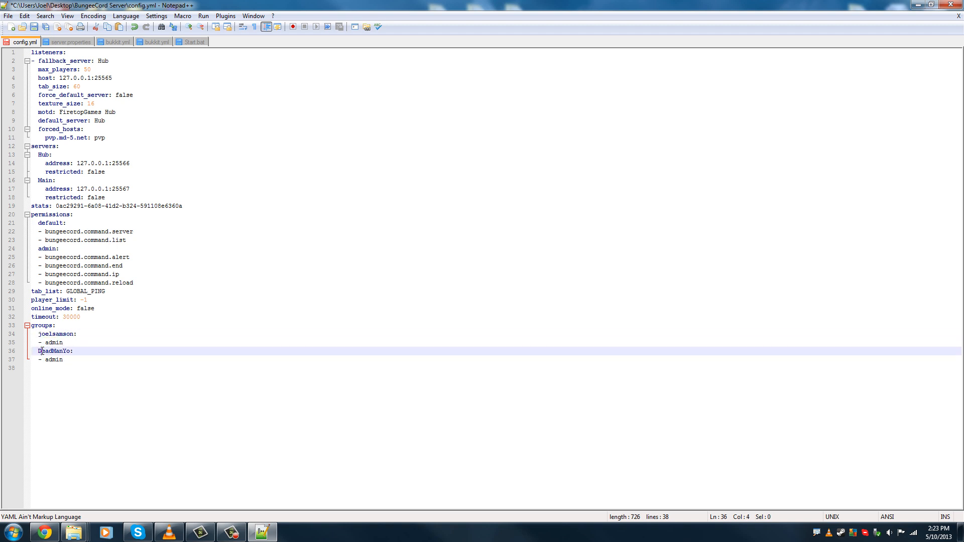
pyautogui.click(75, 361)
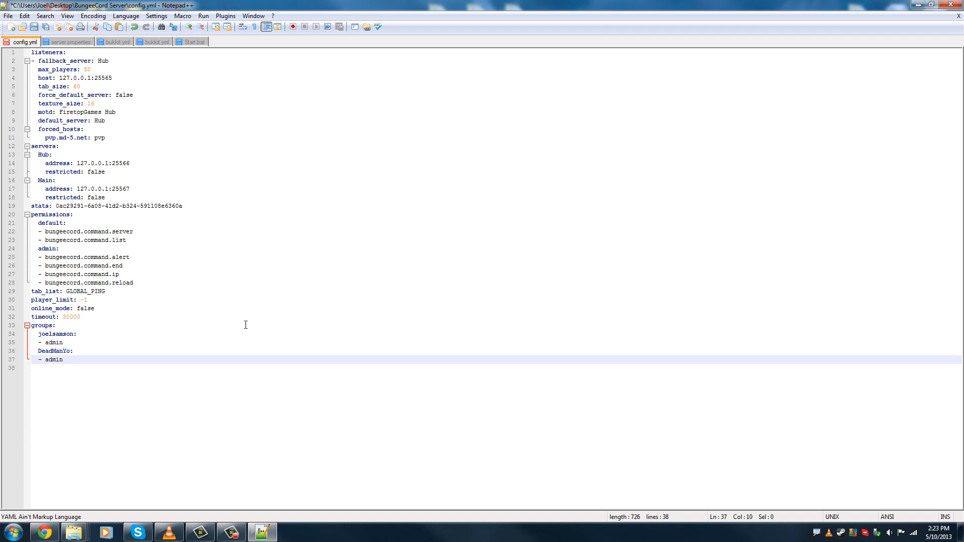
pyautogui.click(34, 27)
pyautogui.click(187, 164)
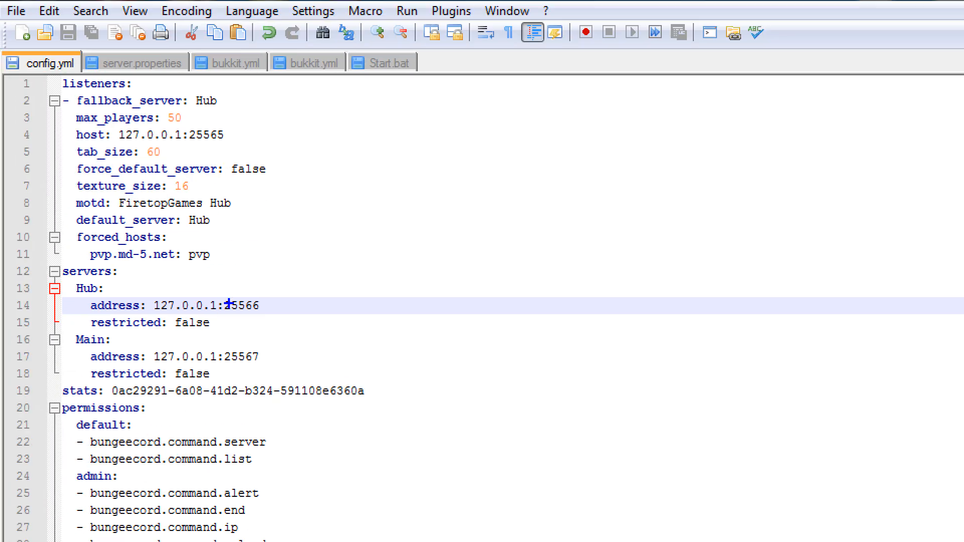
# Step: Review the remaining lines of BungeeCord's config.yml by highlighting them before closing the editor
pyautogui.moveTo(260, 265); pyautogui.dragTo(246, 247)
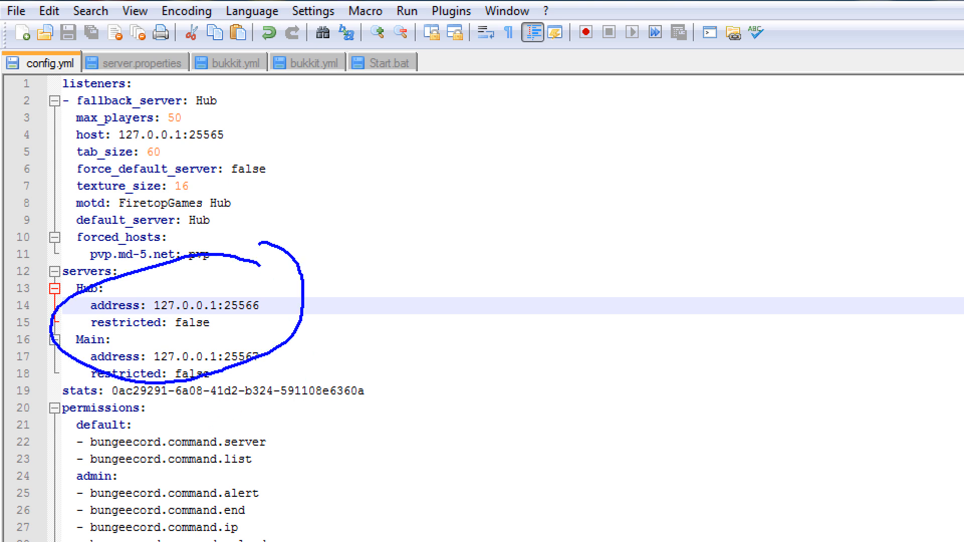
pyautogui.moveTo(143, 304); pyautogui.dragTo(267, 316)
pyautogui.moveTo(145, 373); pyautogui.dragTo(262, 371)
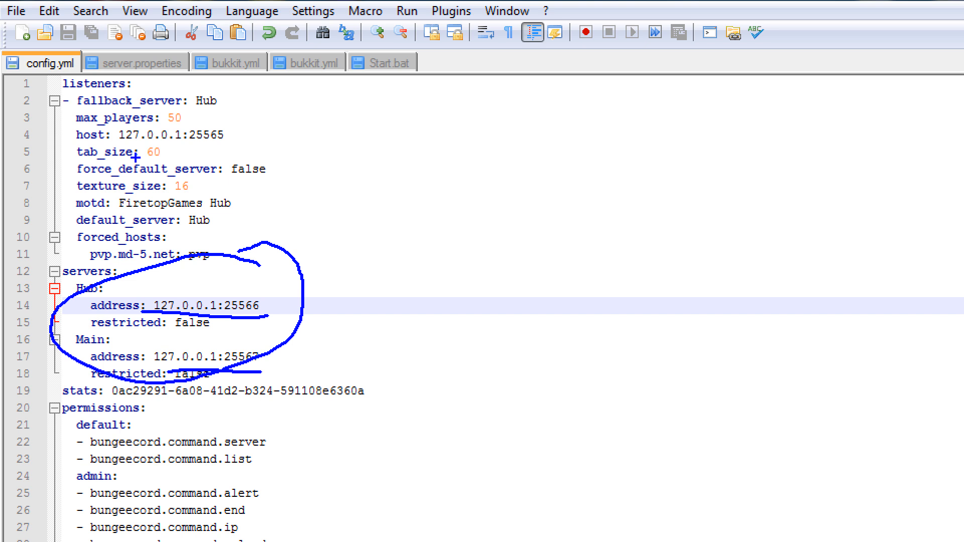
pyautogui.moveTo(113, 144); pyautogui.dragTo(139, 152)
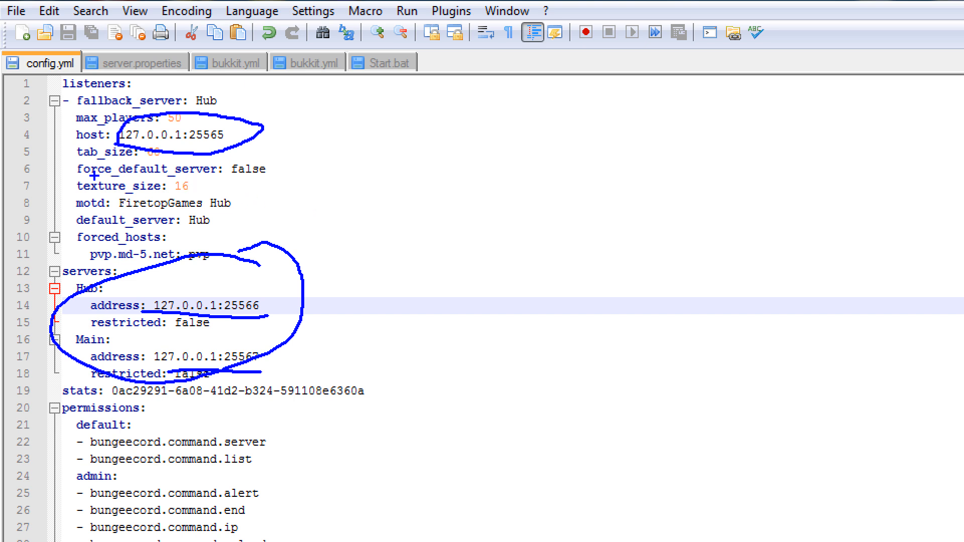
pyautogui.moveTo(94, 181); pyautogui.dragTo(260, 181)
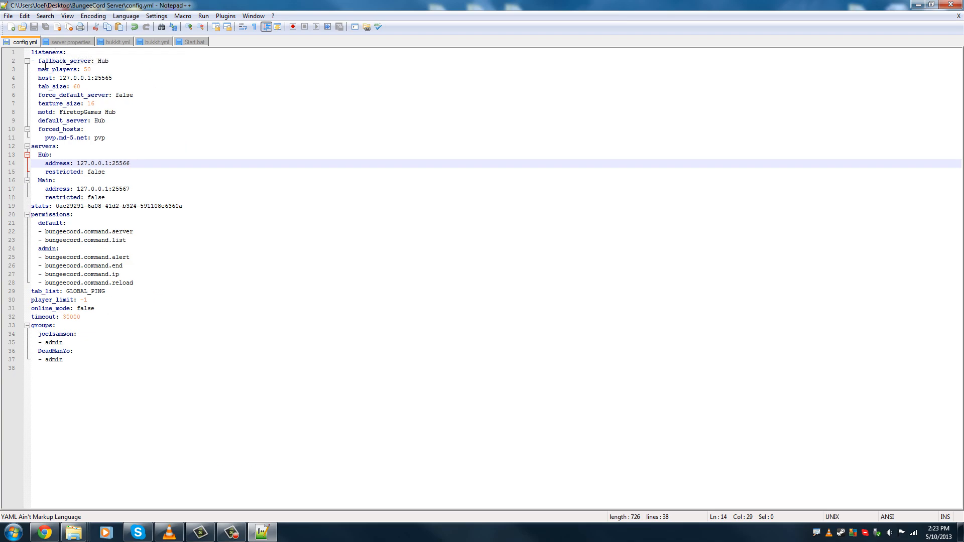
pyautogui.click(51, 69)
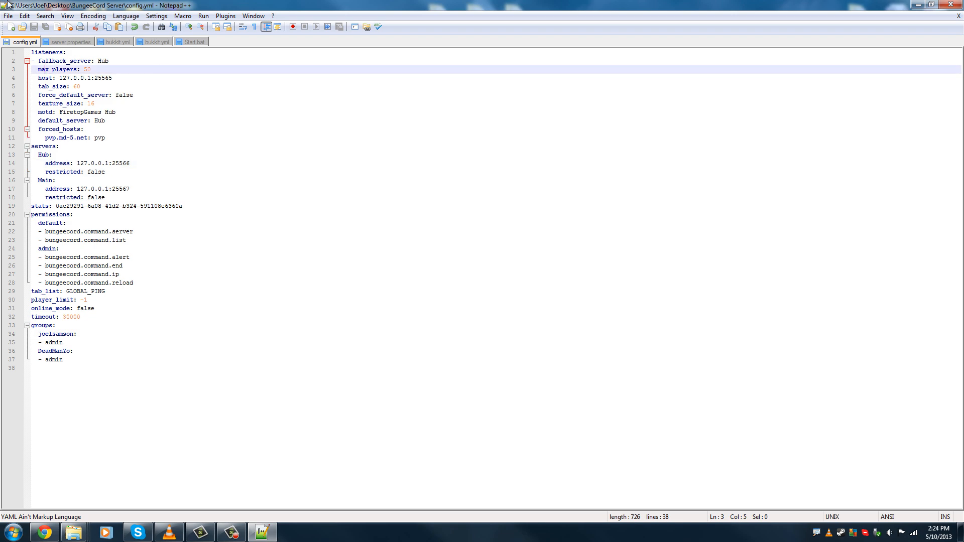
# Step: Close the config editor, launch the BungeeCord proxy from Start.bat and minimize its console
pyautogui.click(955, 7)
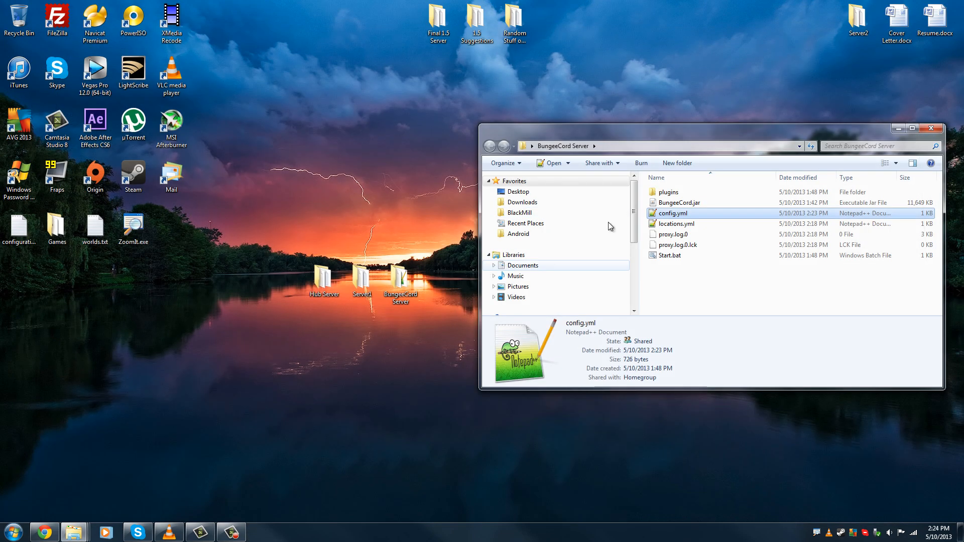
pyautogui.moveTo(581, 131); pyautogui.dragTo(394, 118)
pyautogui.doubleClick(483, 242)
pyautogui.moveTo(250, 40); pyautogui.dragTo(960, 151)
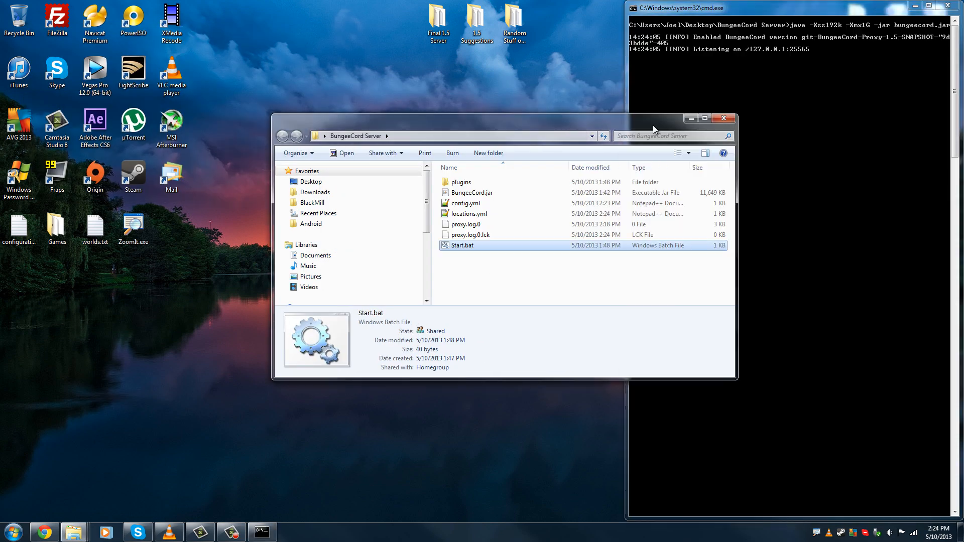
pyautogui.click(693, 118)
pyautogui.click(913, 8)
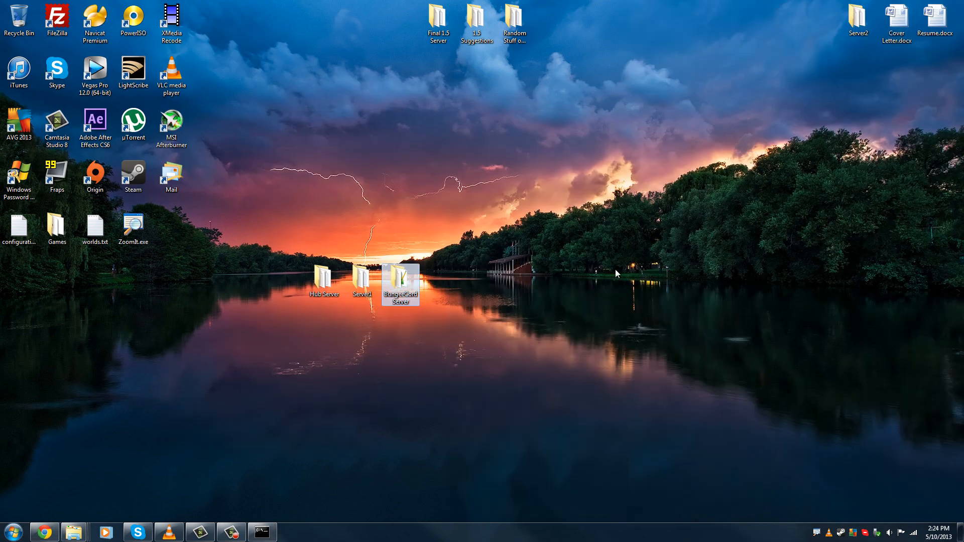
# Step: Open the Hub Server folder snapped right, then reopen BungeeCord's config.yml showing default server Hub
pyautogui.moveTo(323, 279); pyautogui.dragTo(442, 279)
pyautogui.doubleClick(441, 281)
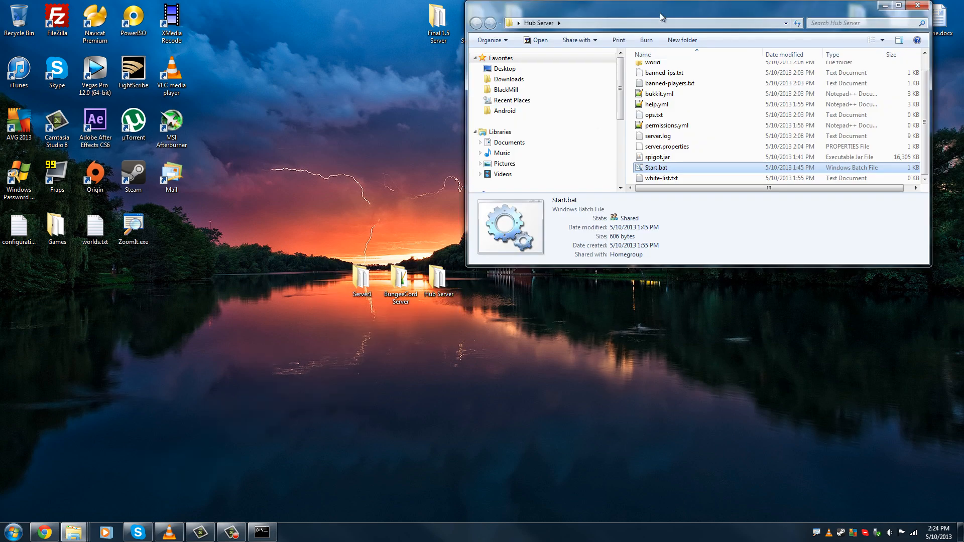
pyautogui.moveTo(662, 30); pyautogui.dragTo(498, 0)
pyautogui.moveTo(376, 7); pyautogui.dragTo(963, 263)
pyautogui.doubleClick(401, 285)
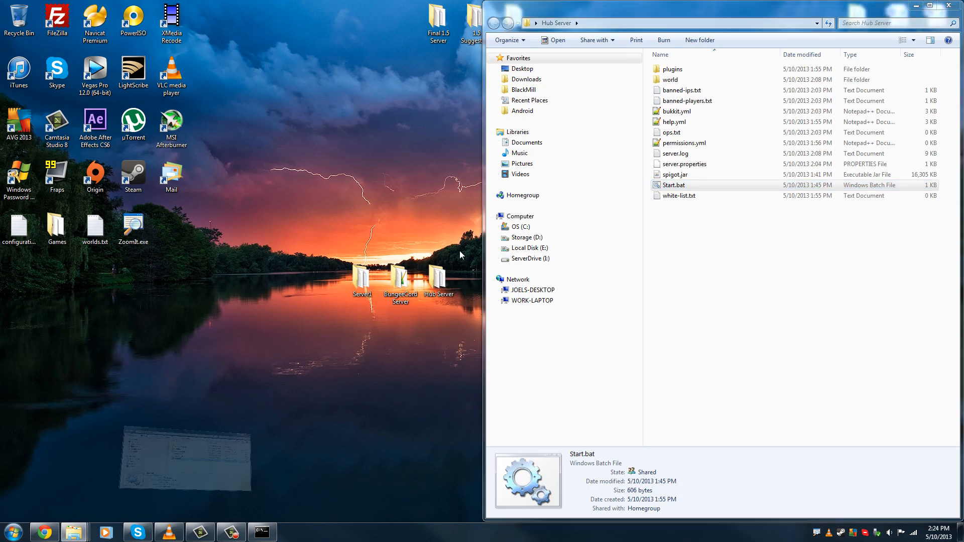
pyautogui.doubleClick(467, 204)
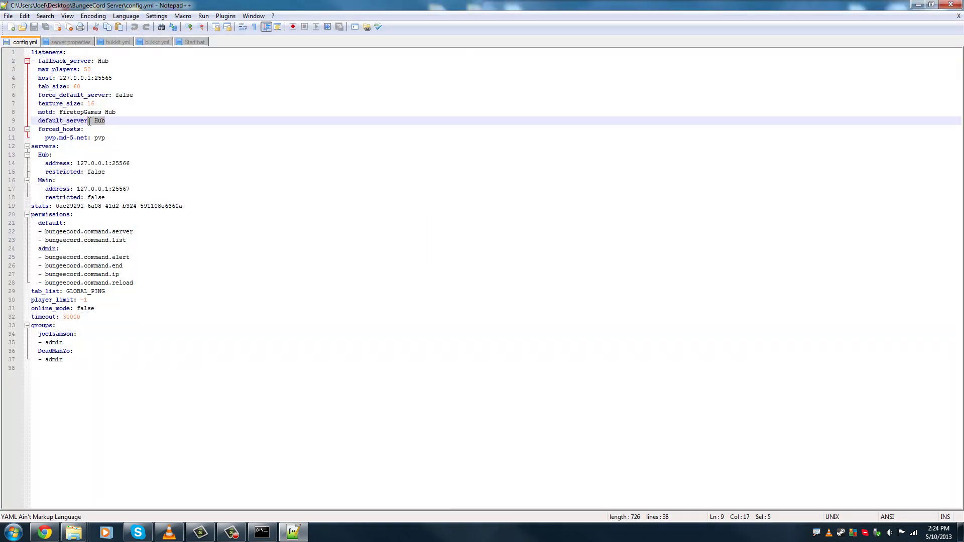
pyautogui.doubleClick(99, 121)
# Step: Highlight the Hub server entry and its 127.0.0.1:25566 address line in config.yml
pyautogui.doubleClick(44, 155)
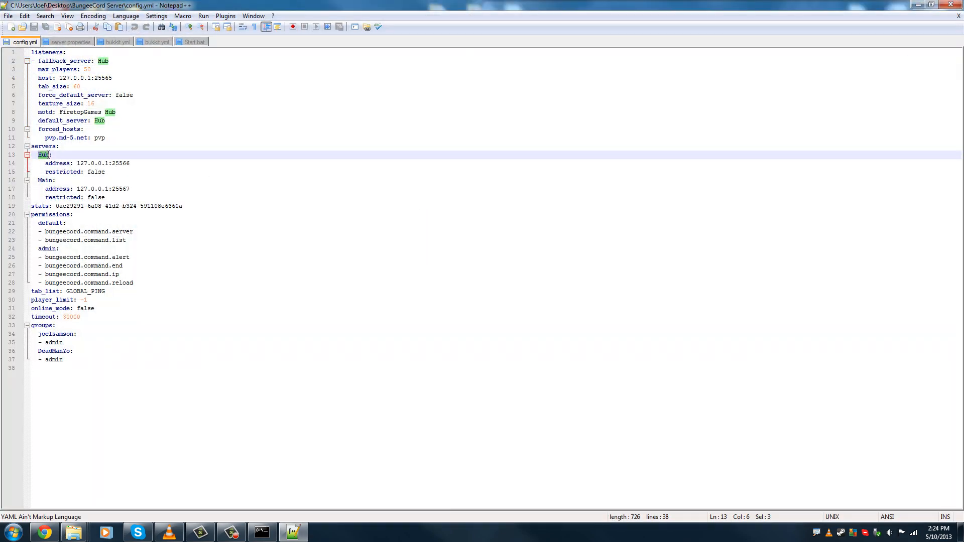
pyautogui.click(99, 121)
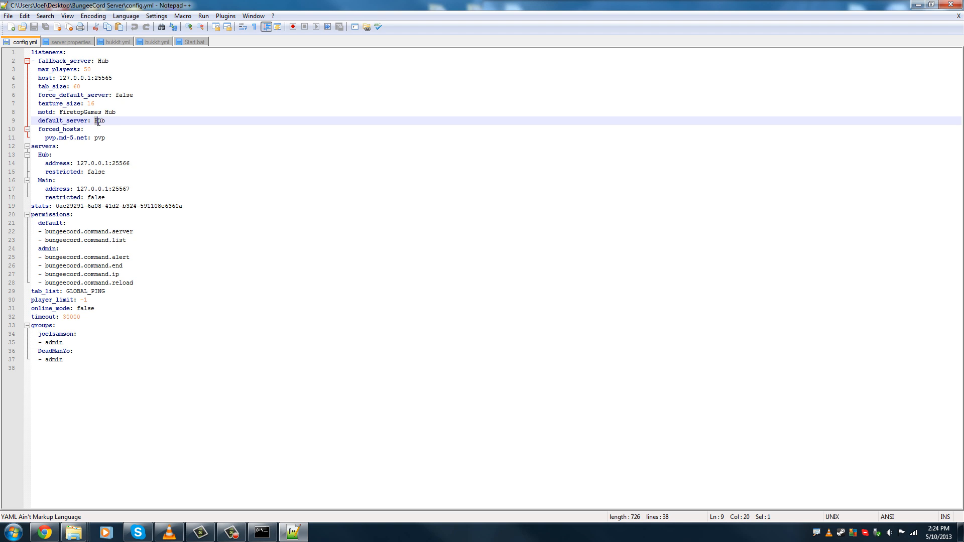
pyautogui.doubleClick(44, 155)
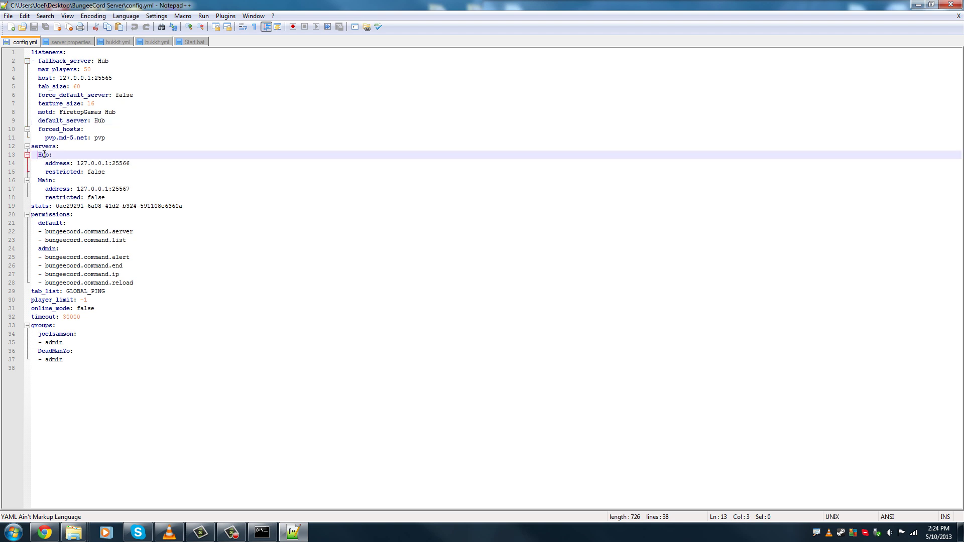
pyautogui.click(143, 154)
pyautogui.moveTo(46, 164); pyautogui.dragTo(134, 164)
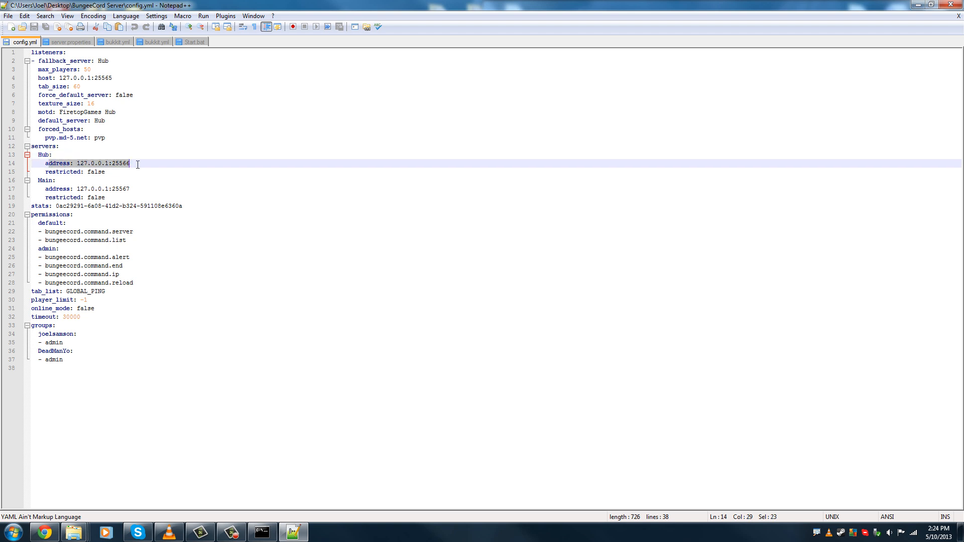
# Step: Point out default_server: Hub and the matching Hub entry name, then minimize the editor
pyautogui.moveTo(38, 121); pyautogui.dragTo(108, 121)
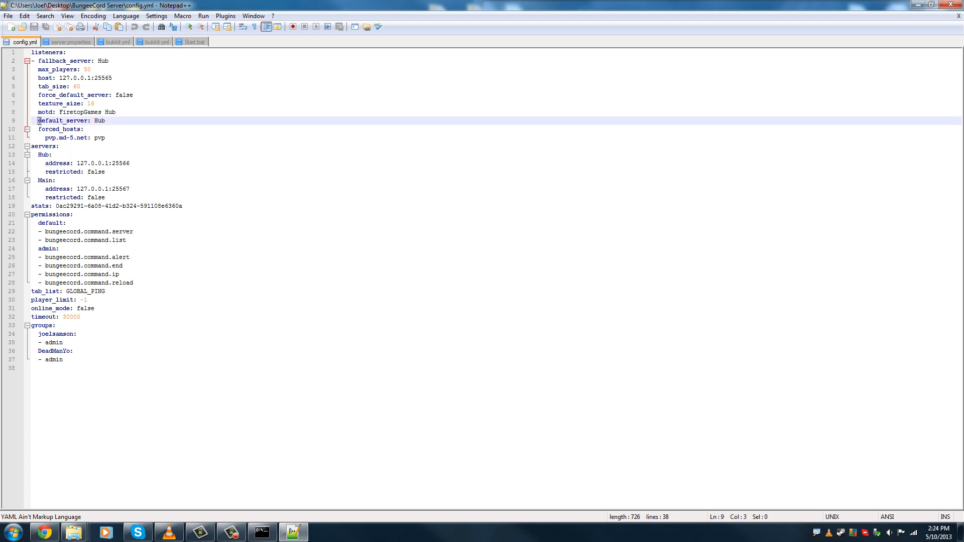
pyautogui.click(102, 121)
pyautogui.moveTo(94, 120); pyautogui.dragTo(102, 121)
pyautogui.moveTo(38, 155); pyautogui.dragTo(133, 163)
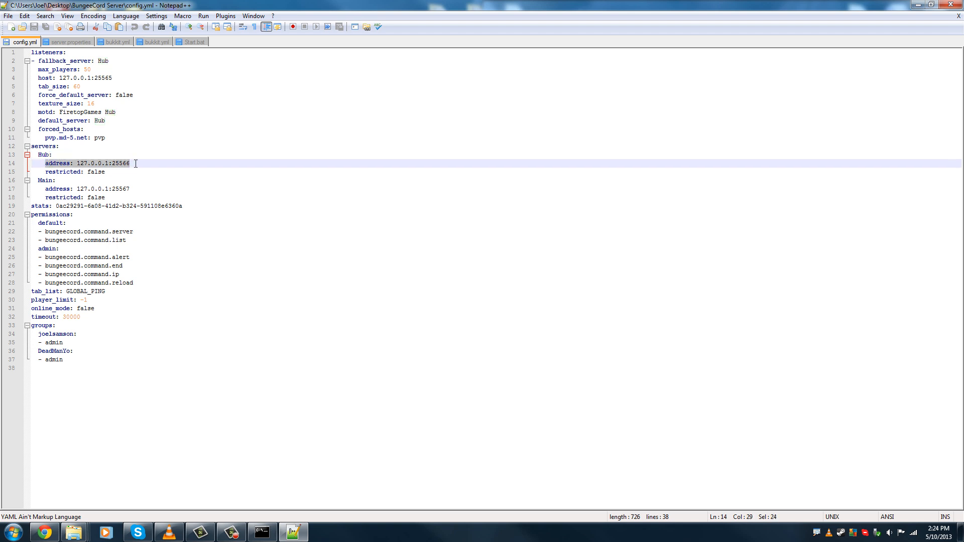
pyautogui.click(123, 163)
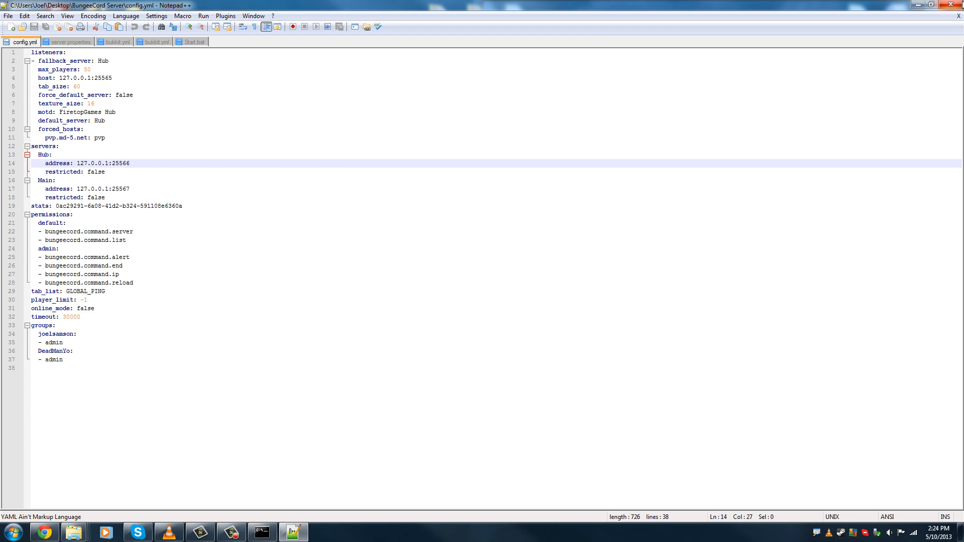
pyautogui.click(918, 5)
# Step: Close the BungeeCord folder, maximize Hub Server and open its server.properties with Edit with Notepad++
pyautogui.click(734, 118)
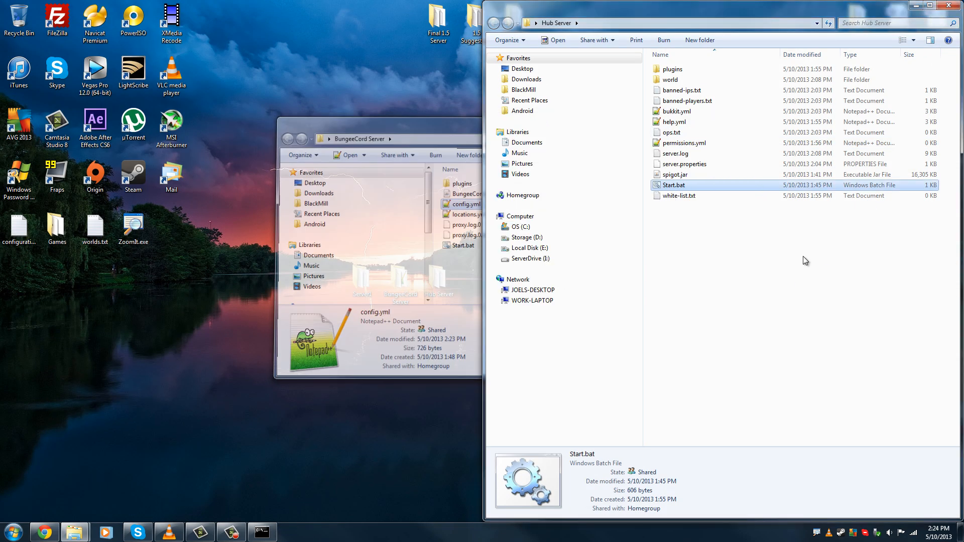
pyautogui.doubleClick(603, 22)
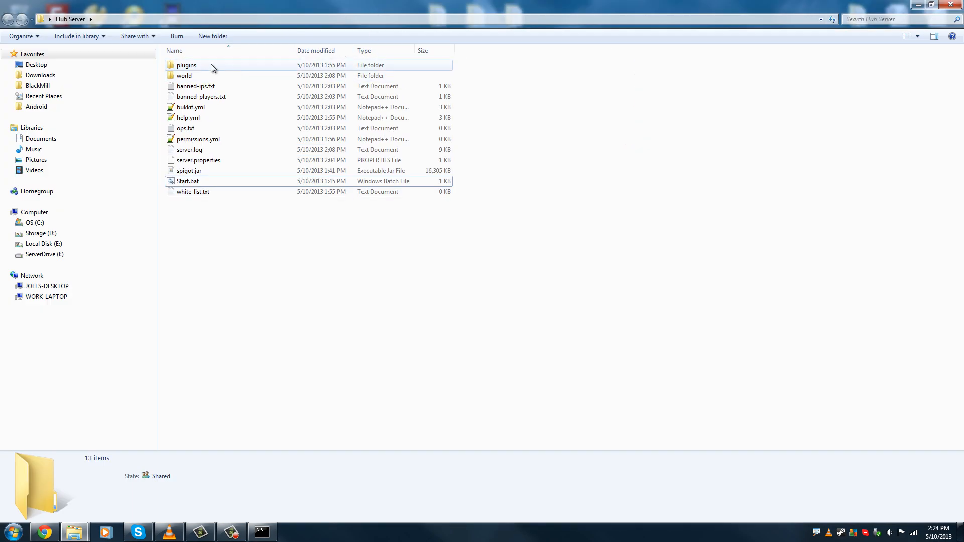
pyautogui.doubleClick(222, 66)
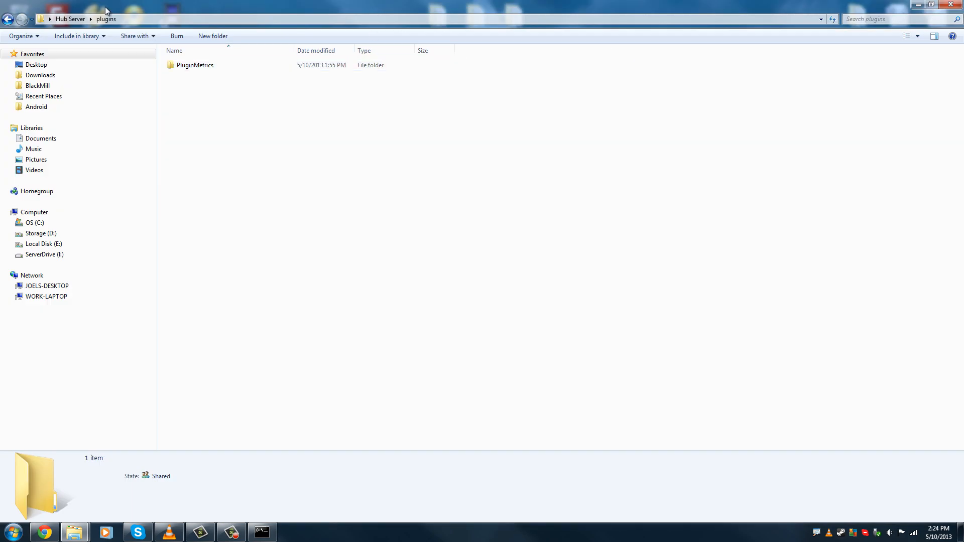
pyautogui.press('BackSpace')
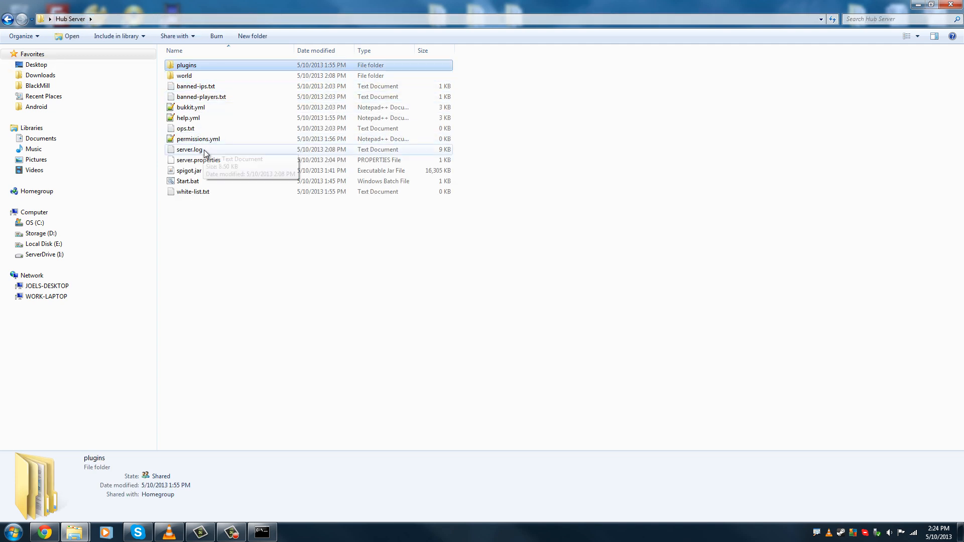
pyautogui.click(204, 161)
pyautogui.rightClick(204, 161)
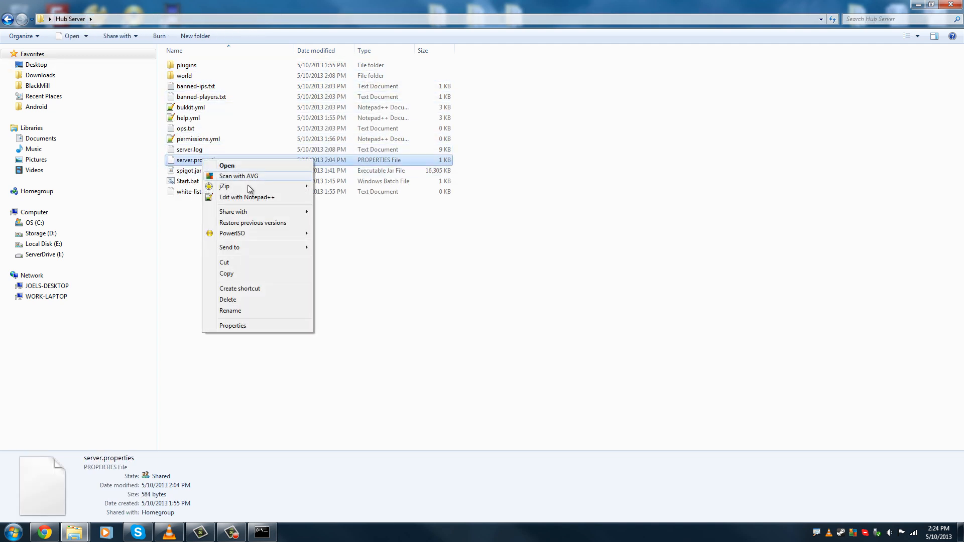
pyautogui.click(258, 200)
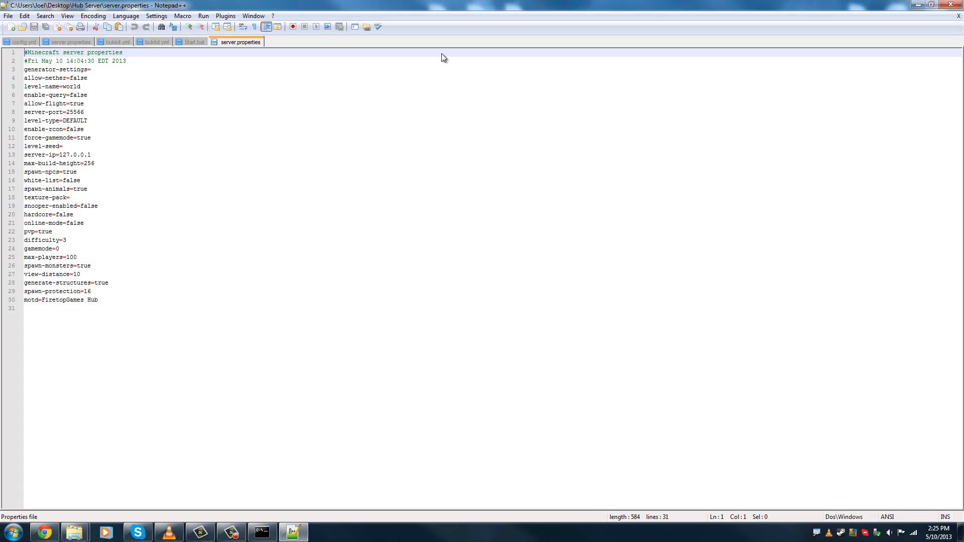
# Step: Review the Hub properties: allow-nether, enable-query, allow-flight and server-port 25566
pyautogui.moveTo(283, 5); pyautogui.dragTo(963, 226)
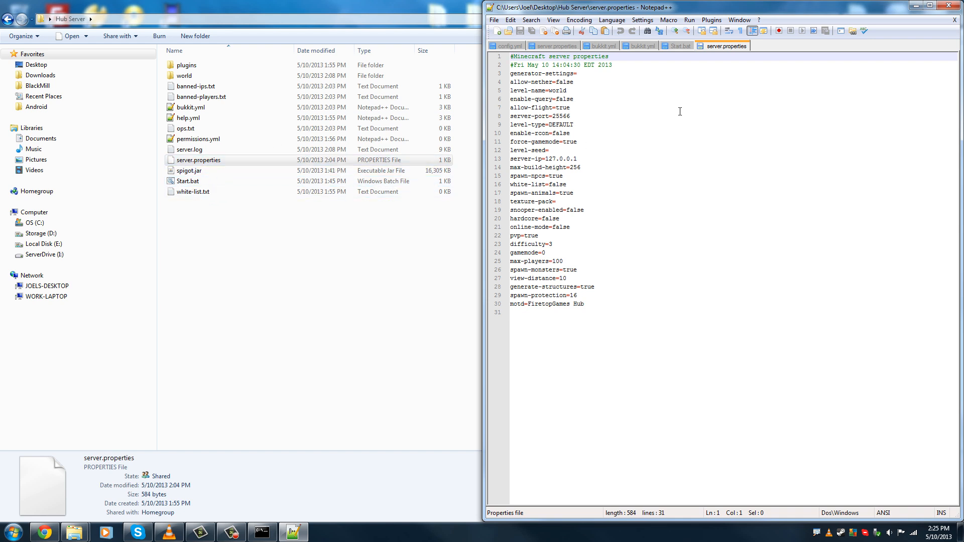
pyautogui.doubleClick(563, 82)
pyautogui.click(585, 85)
pyautogui.click(580, 99)
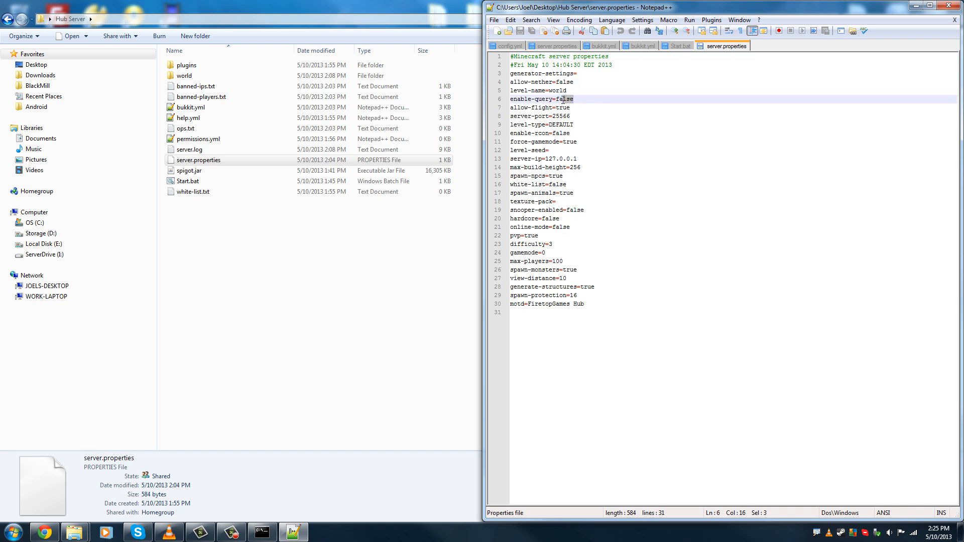
pyautogui.doubleClick(562, 98)
pyautogui.moveTo(570, 107); pyautogui.dragTo(556, 108)
pyautogui.write('false')
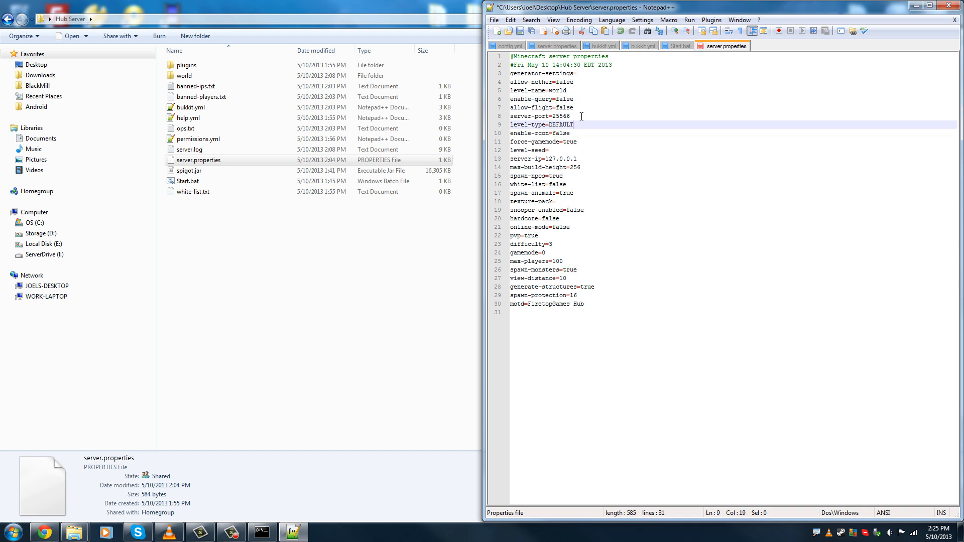
pyautogui.doubleClick(562, 116)
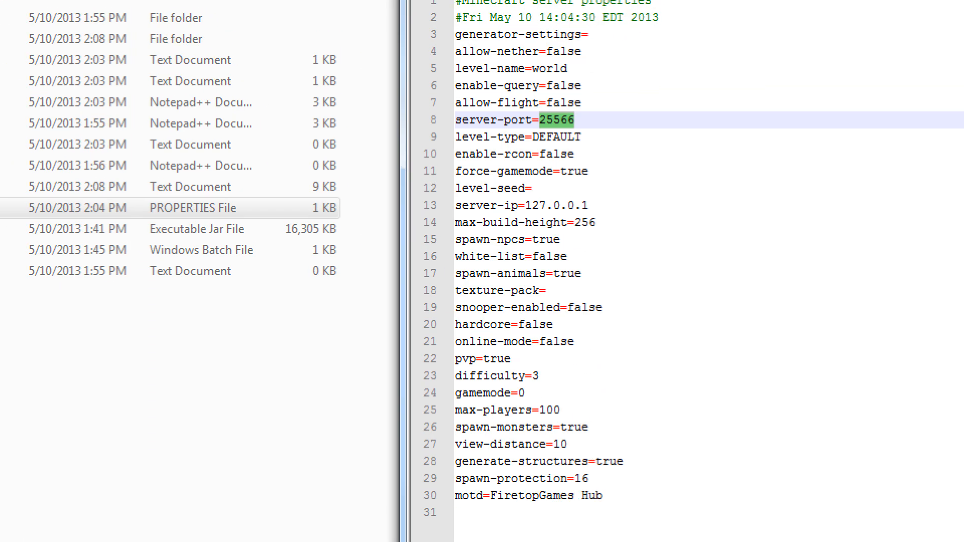
pyautogui.moveTo(585, 113)
pyautogui.mouseDown()
pyautogui.moveTo(521, 114)
pyautogui.moveTo(580, 127)
pyautogui.mouseUp()
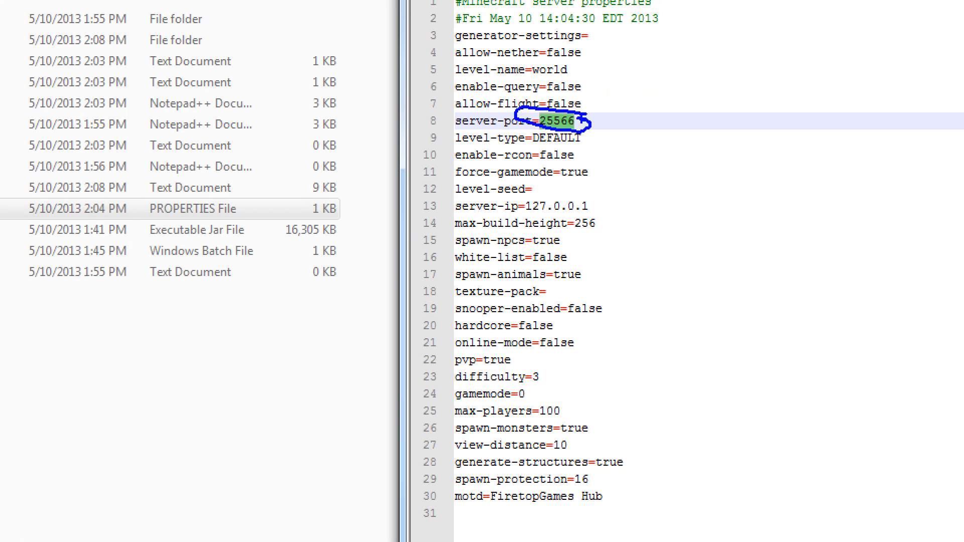
pyautogui.press('Escape')
pyautogui.click(553, 134)
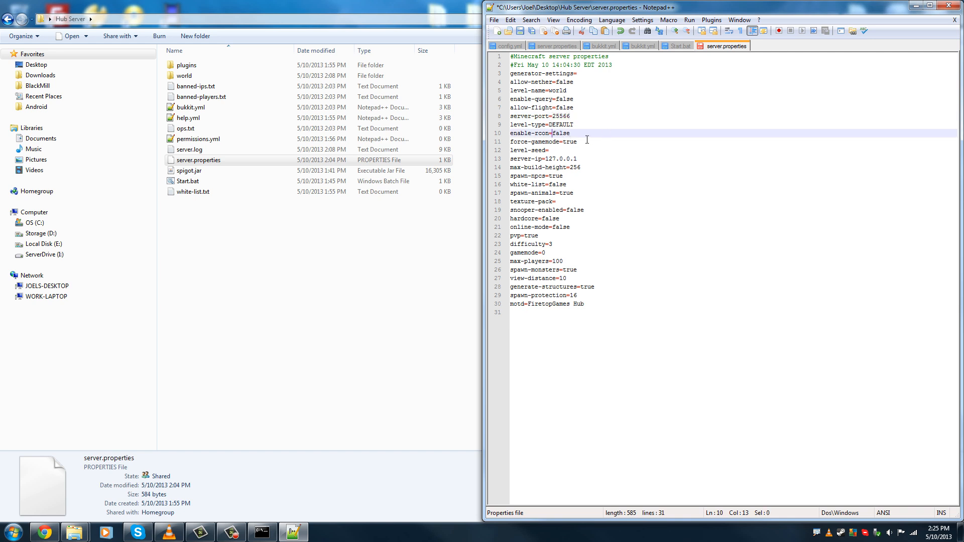
# Step: Confirm server-ip 127.0.0.1 and the remaining settings down to max-players, then save and close the file
pyautogui.click(587, 141)
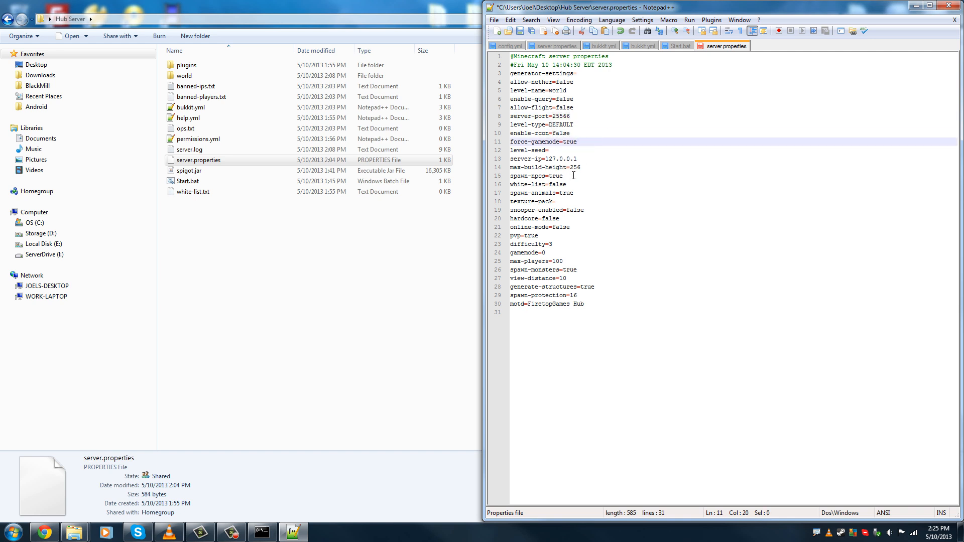
pyautogui.moveTo(577, 159); pyautogui.dragTo(545, 159)
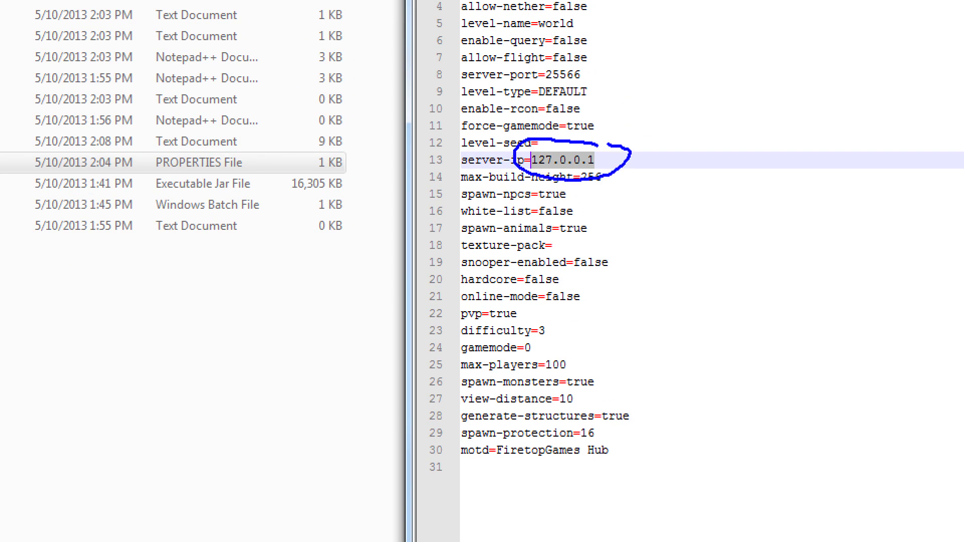
pyautogui.moveTo(609, 145); pyautogui.dragTo(585, 140)
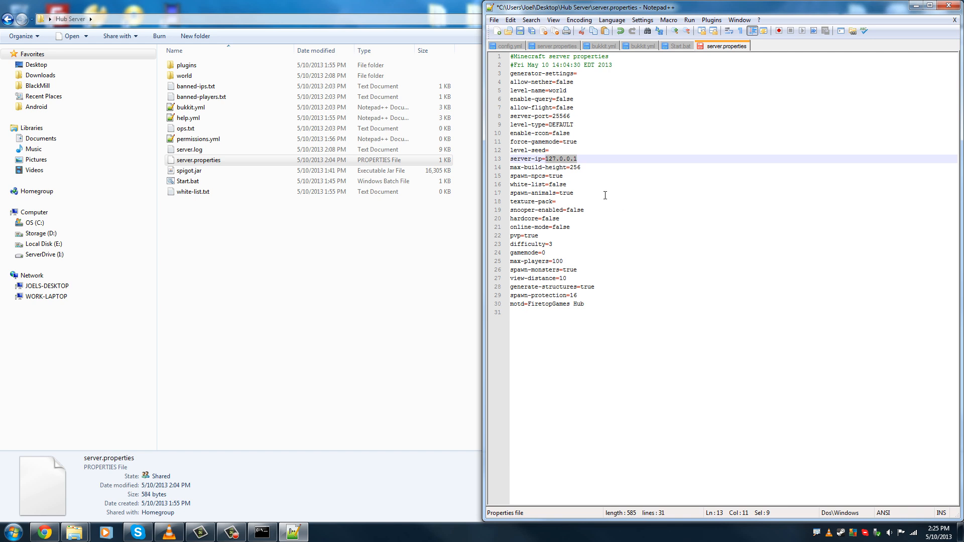
pyautogui.click(577, 177)
pyautogui.click(585, 184)
pyautogui.click(578, 200)
pyautogui.click(600, 217)
pyautogui.click(588, 210)
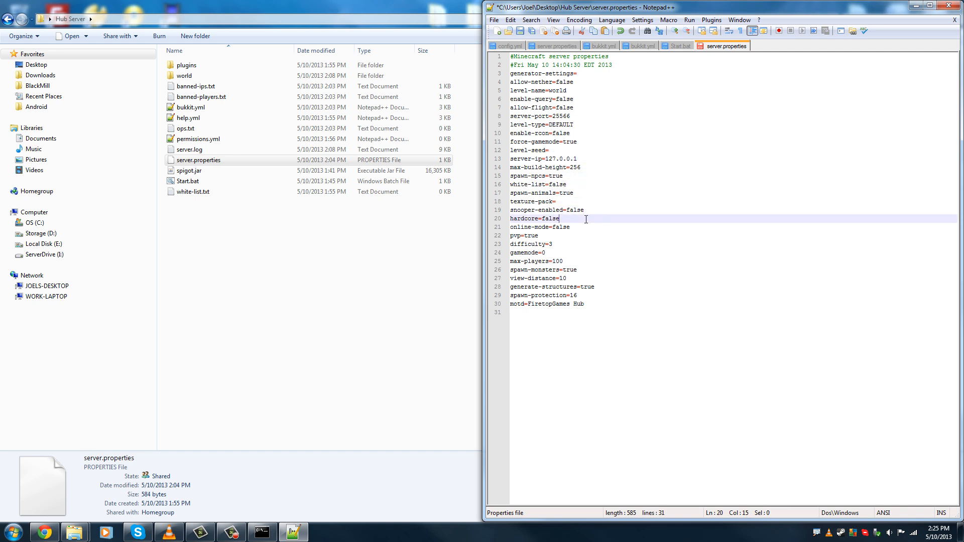
pyautogui.click(587, 226)
pyautogui.click(572, 243)
pyautogui.click(578, 261)
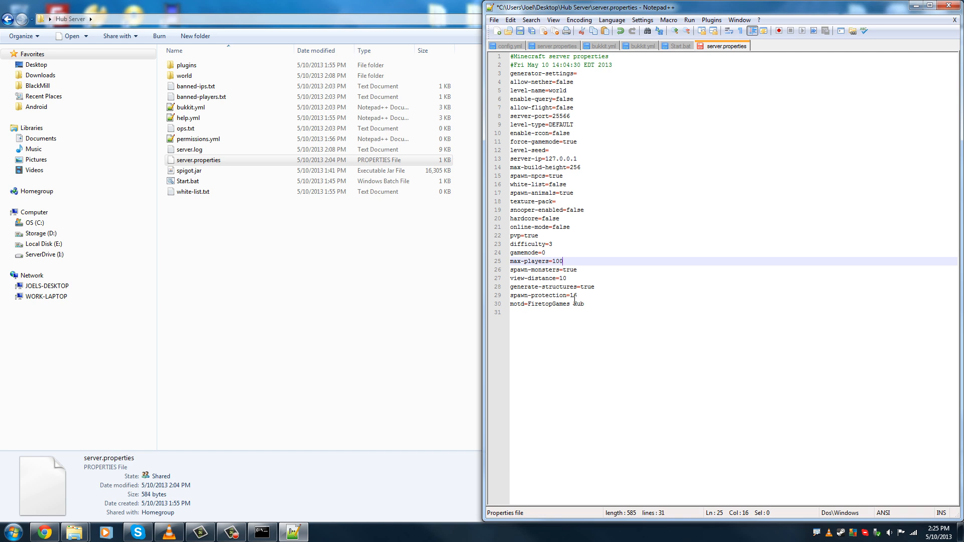
pyautogui.click(520, 32)
pyautogui.click(950, 8)
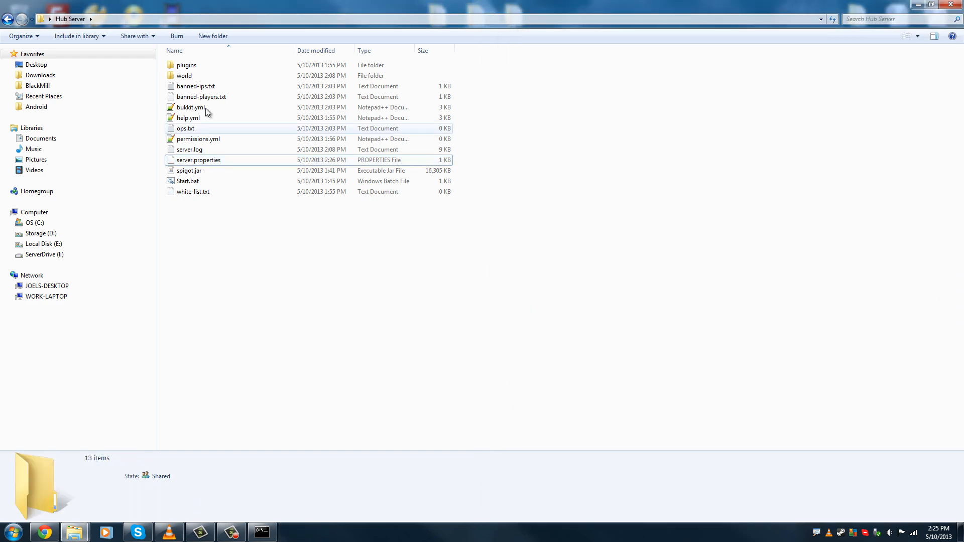
pyautogui.doubleClick(226, 19)
pyautogui.press('super+Right')
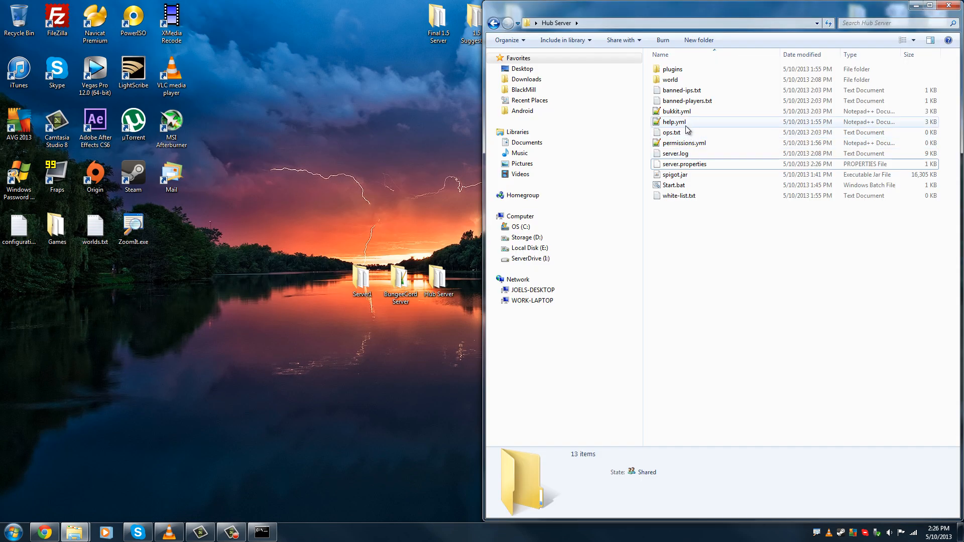
pyautogui.doubleClick(677, 112)
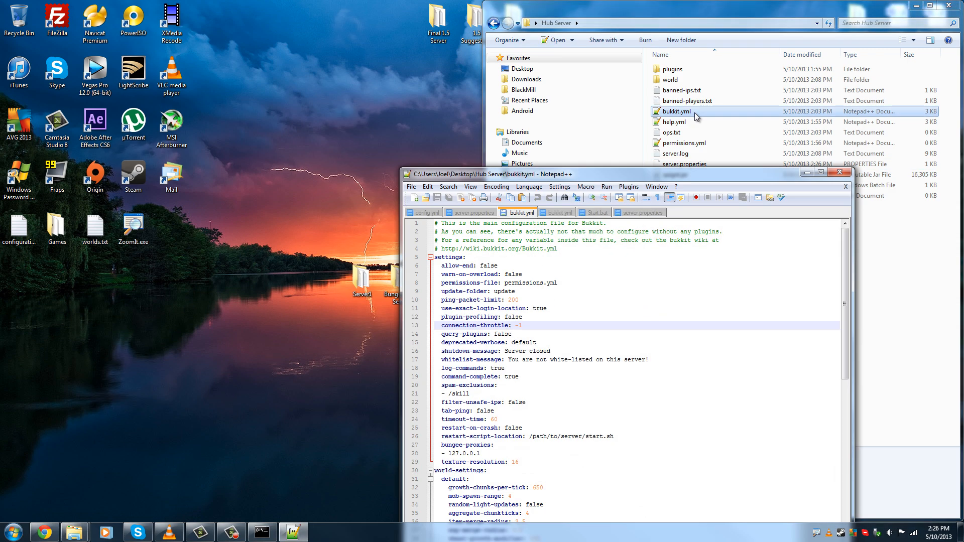
pyautogui.moveTo(452, 64); pyautogui.dragTo(286, 6)
pyautogui.doubleClick(289, 6)
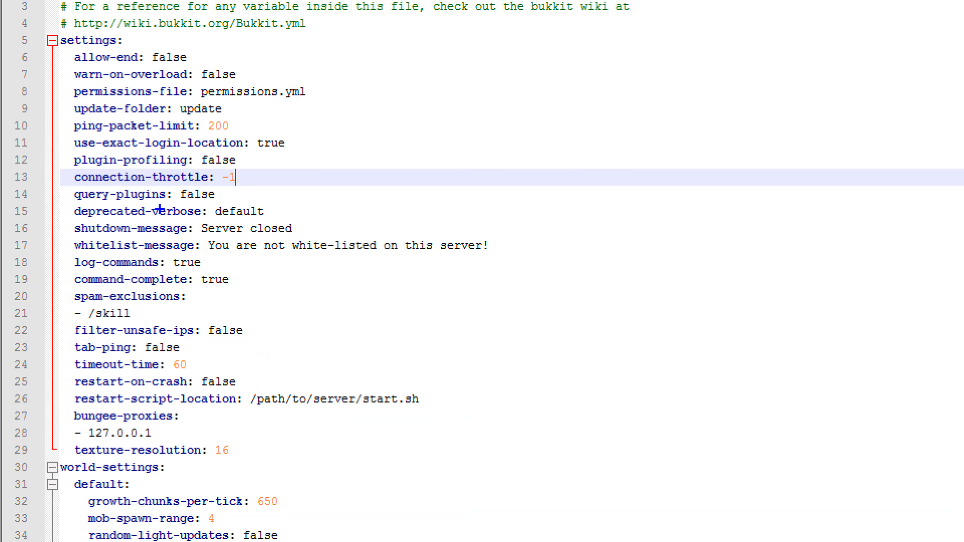
pyautogui.moveTo(185, 187)
pyautogui.mouseDown()
pyautogui.moveTo(219, 189)
pyautogui.moveTo(211, 187)
pyautogui.mouseUp()
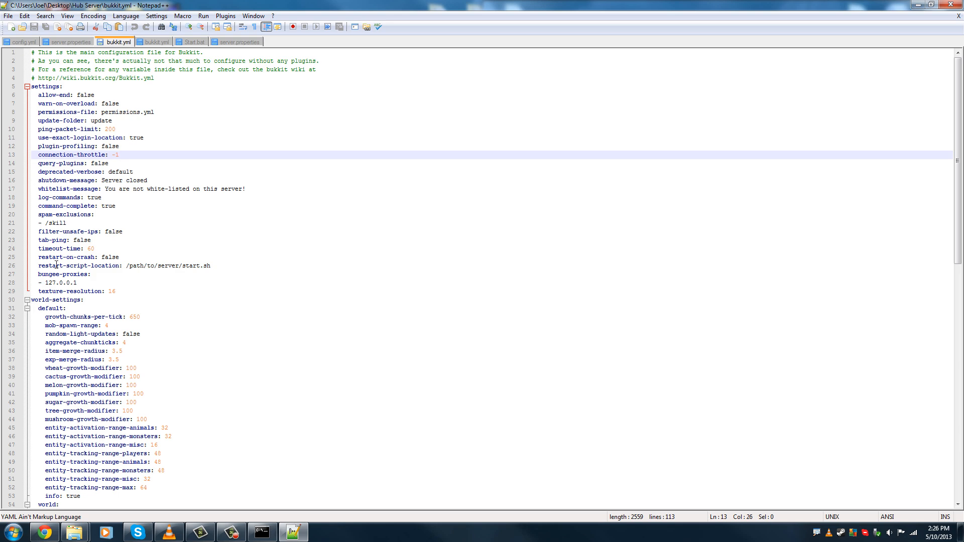
pyautogui.click(39, 274)
pyautogui.click(81, 283)
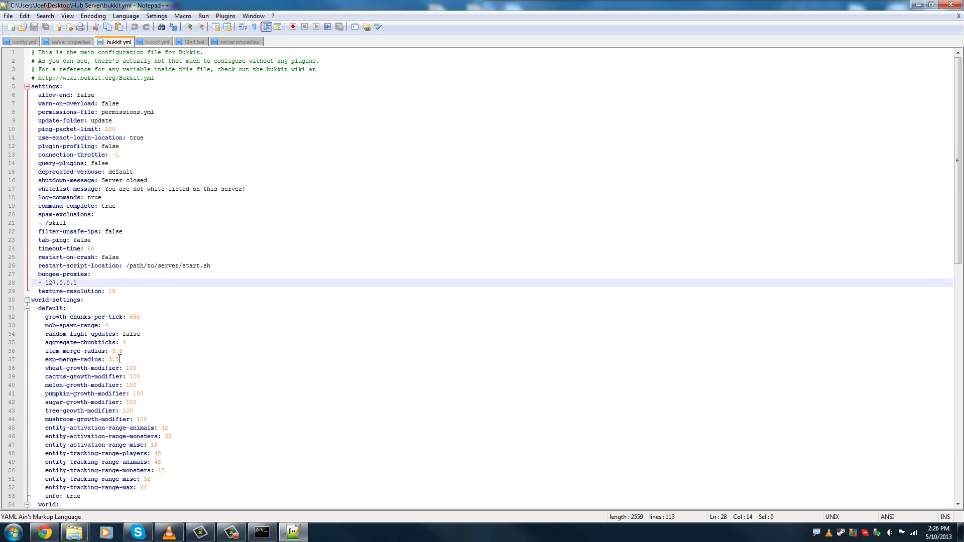
pyautogui.click(948, 6)
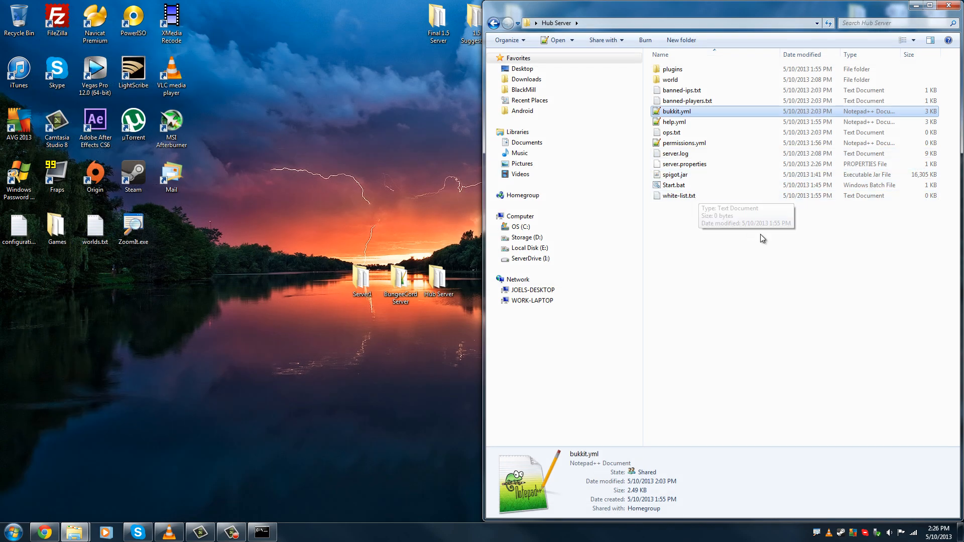
pyautogui.click(761, 233)
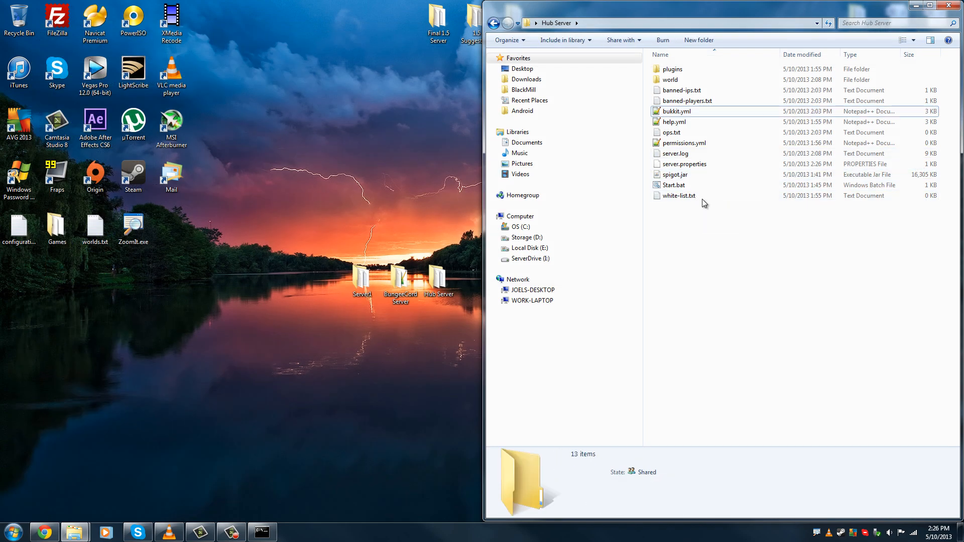
pyautogui.rightClick(699, 164)
pyautogui.click(742, 207)
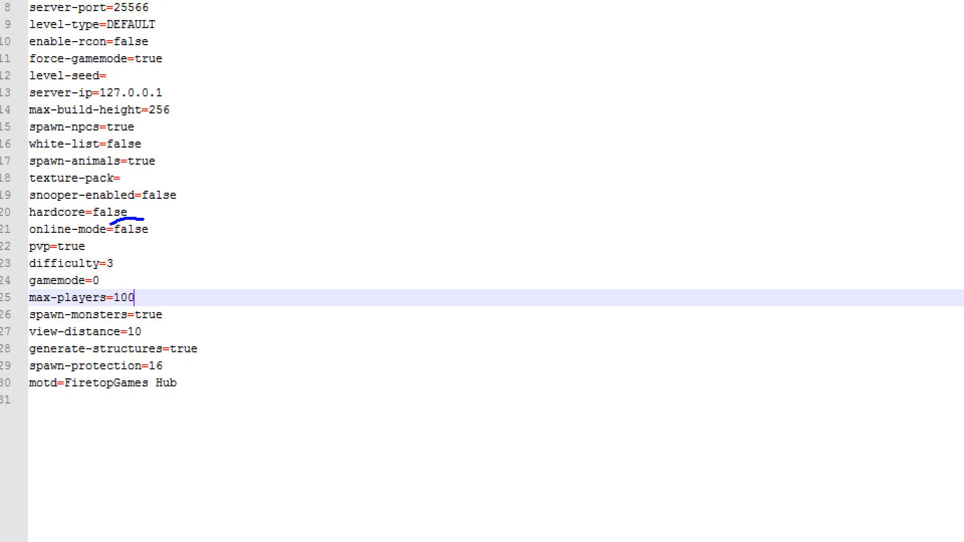
pyautogui.moveTo(172, 229); pyautogui.dragTo(135, 221)
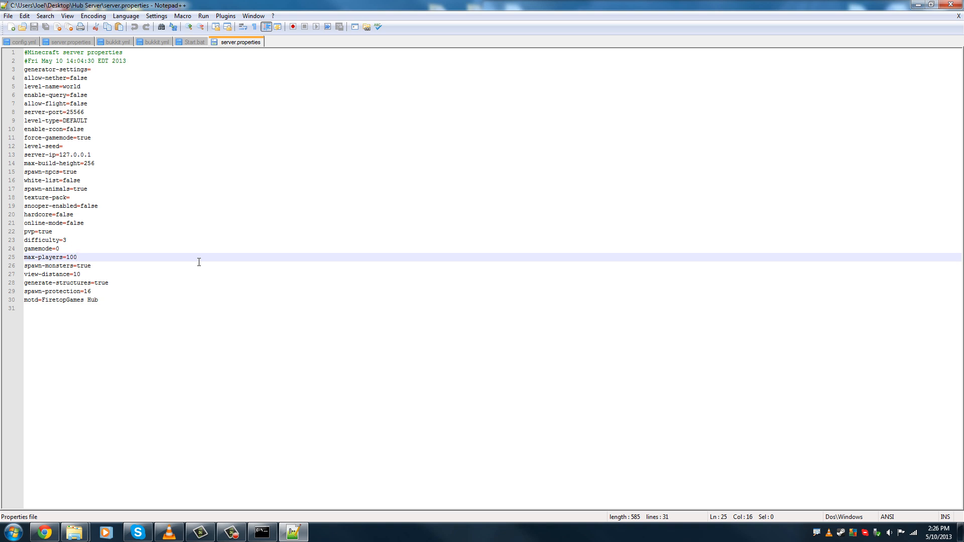
pyautogui.doubleClick(73, 223)
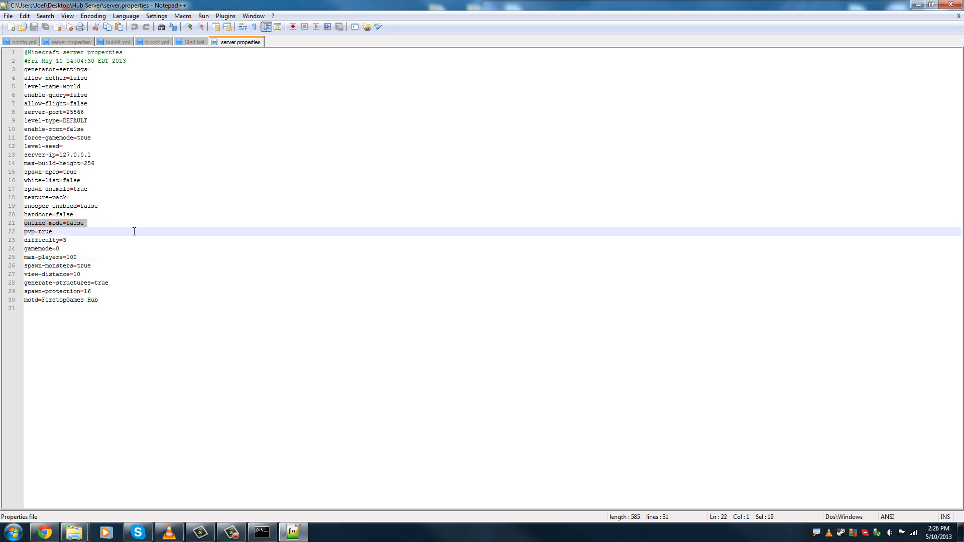
pyautogui.click(85, 223)
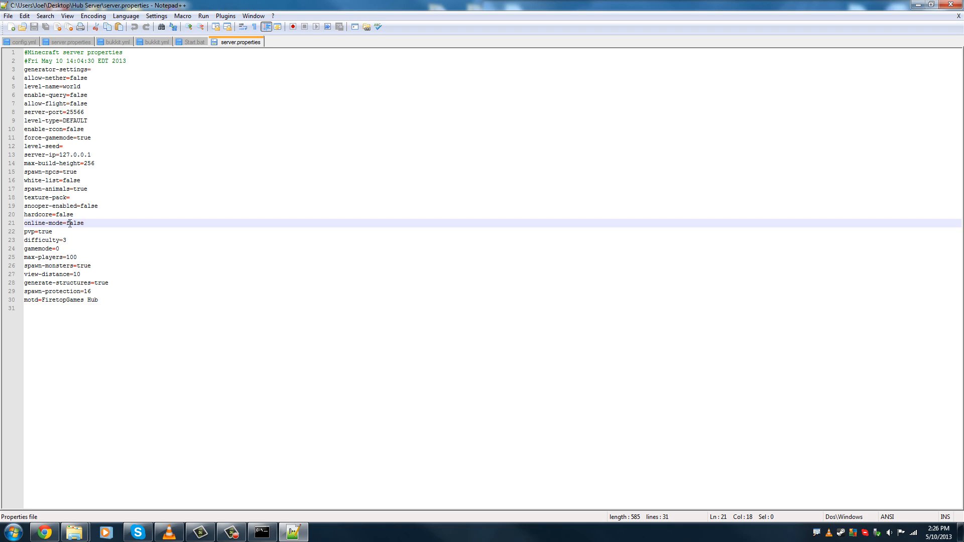
pyautogui.hotkey('alt', 'F4')
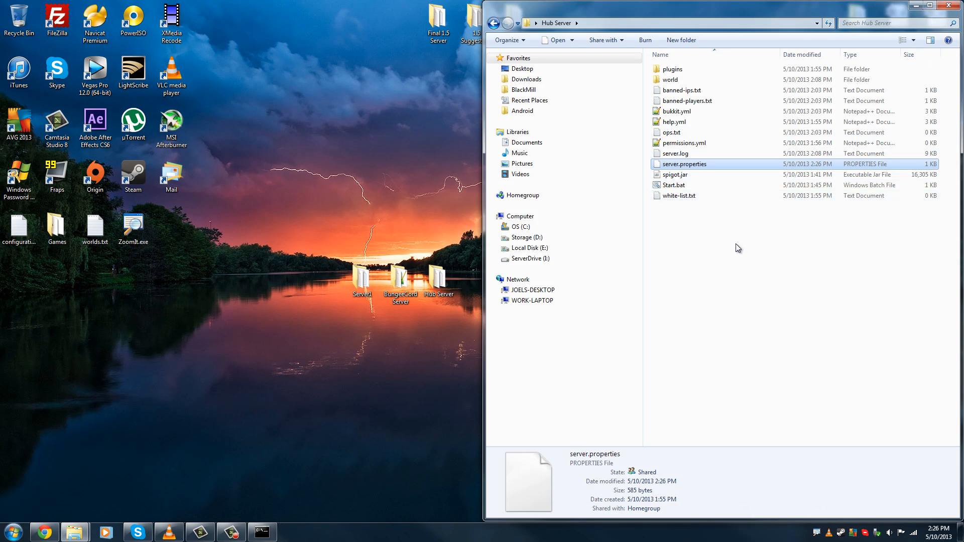
# Step: Reopen the BungeeCord Server folder and load config.yml in the editor again
pyautogui.moveTo(669, 19); pyautogui.dragTo(464, 349)
pyautogui.doubleClick(401, 281)
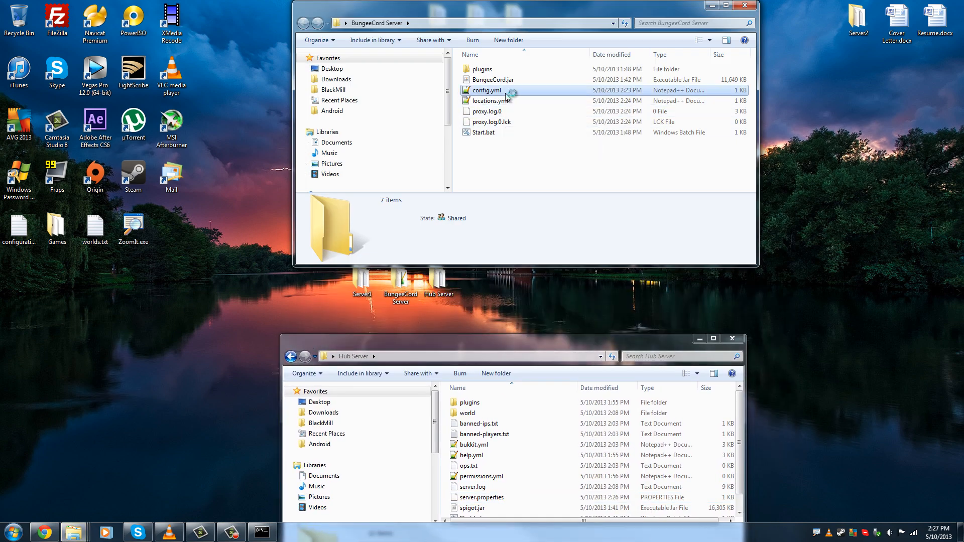
pyautogui.doubleClick(487, 91)
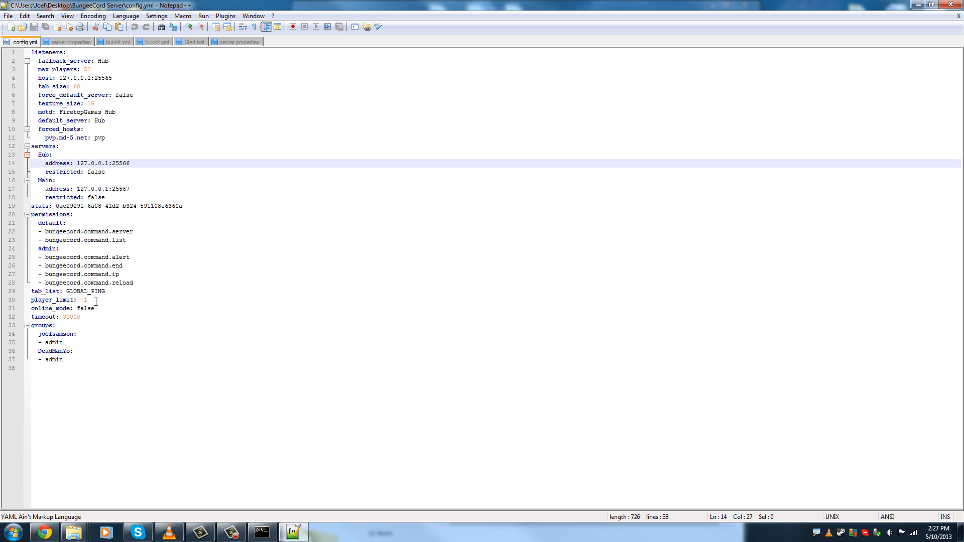
# Step: Change online_mode from false to true in config.yml, save it and put the editor away
pyautogui.moveTo(96, 308); pyautogui.dragTo(42, 309)
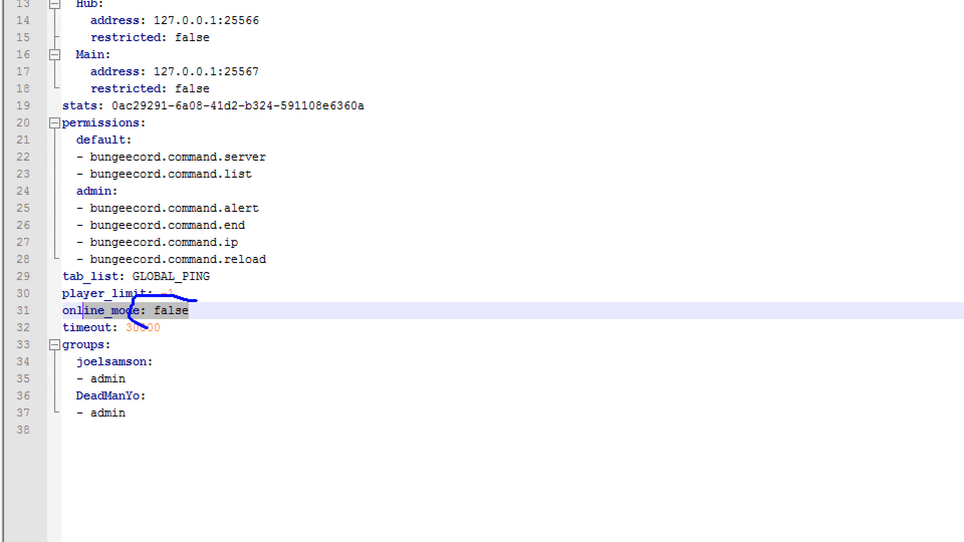
pyautogui.moveTo(170, 330); pyautogui.dragTo(196, 305)
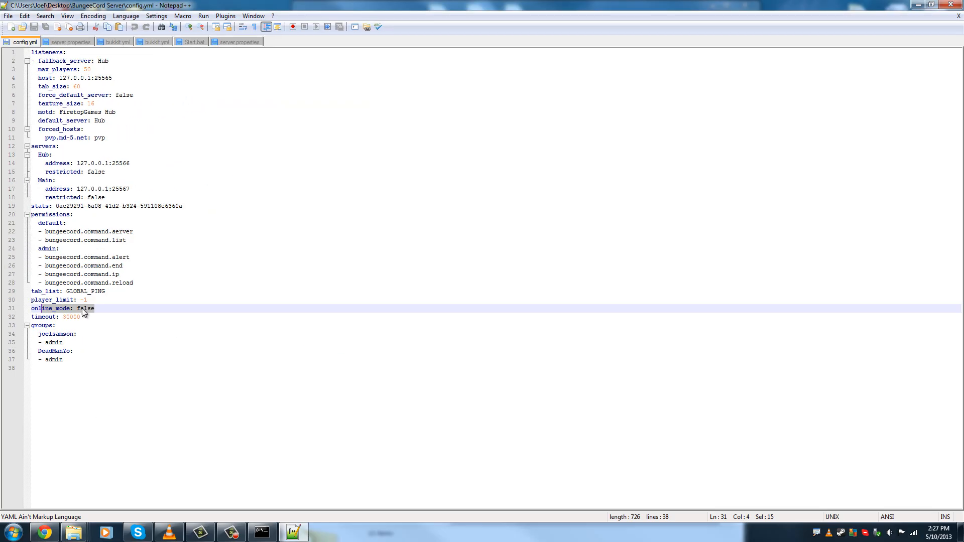
pyautogui.click(97, 308)
pyautogui.write('tru')
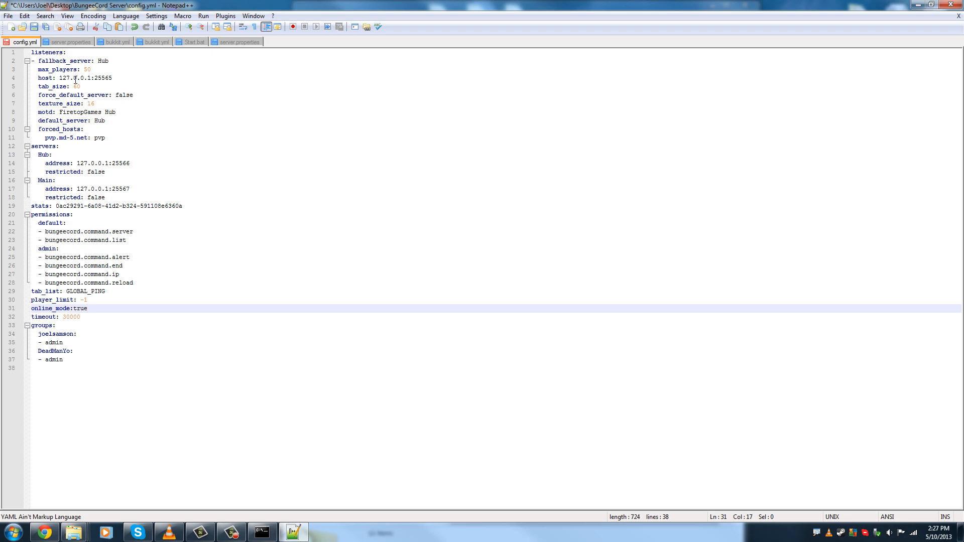
pyautogui.click(35, 26)
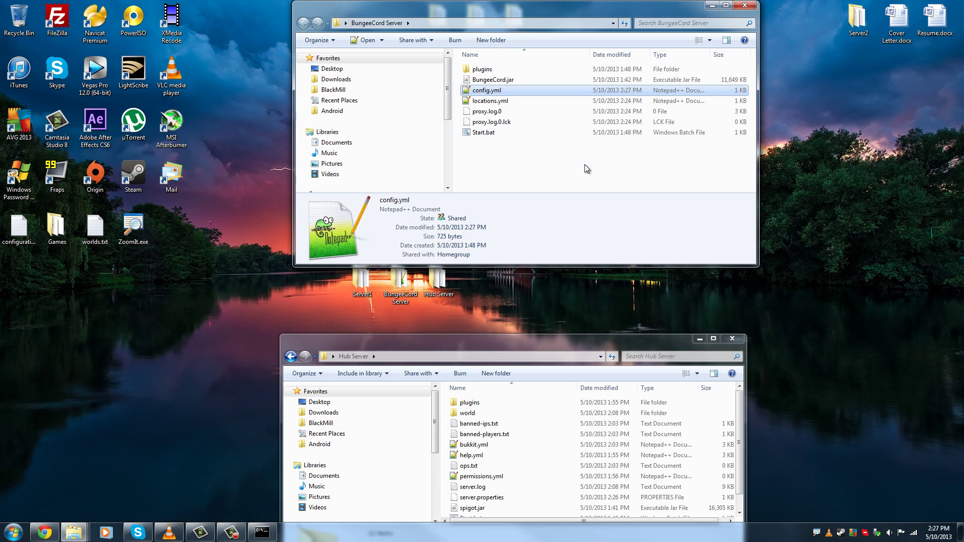
pyautogui.click(588, 170)
# Step: Stop the running BungeeCord proxy and restart it from Start.bat, console snapped right
pyautogui.click(262, 533)
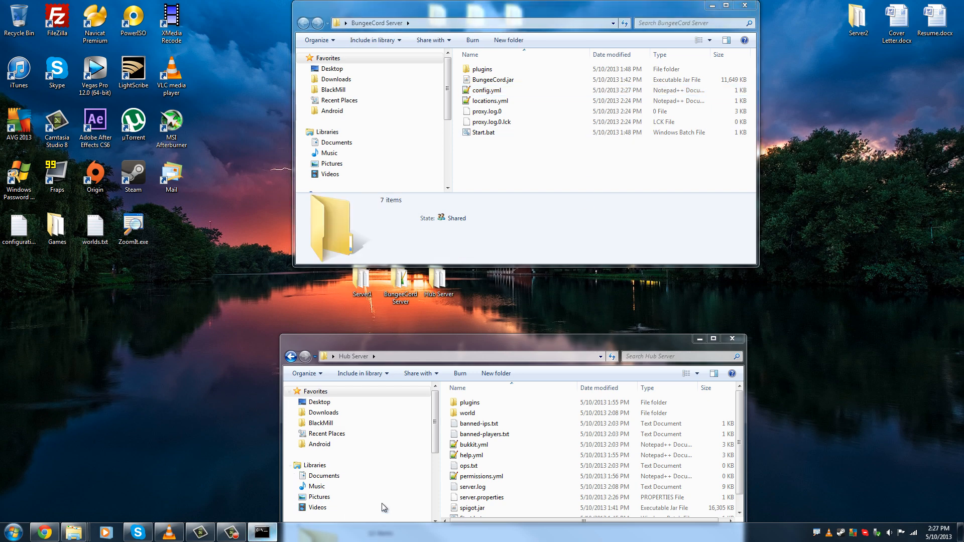
pyautogui.write('nd')
pyautogui.press('Return')
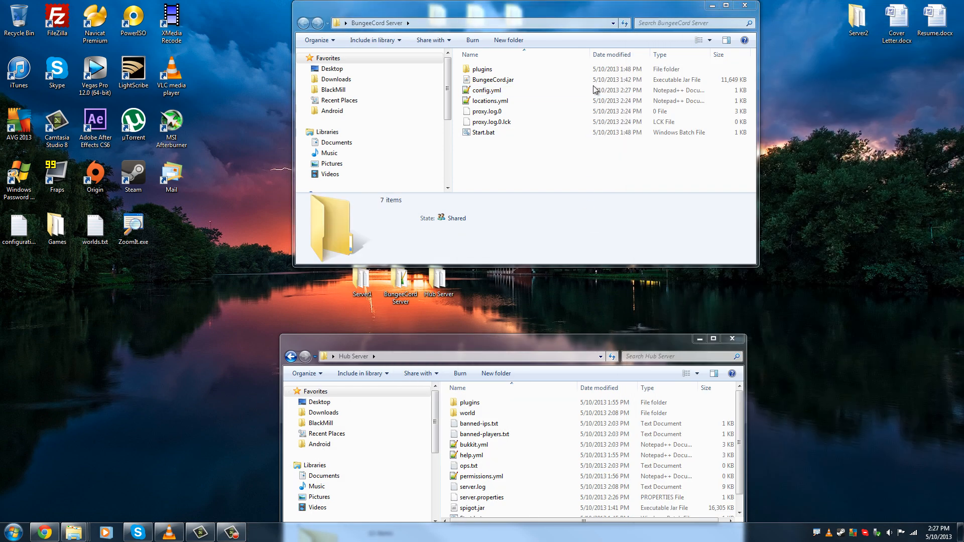
pyautogui.doubleClick(483, 133)
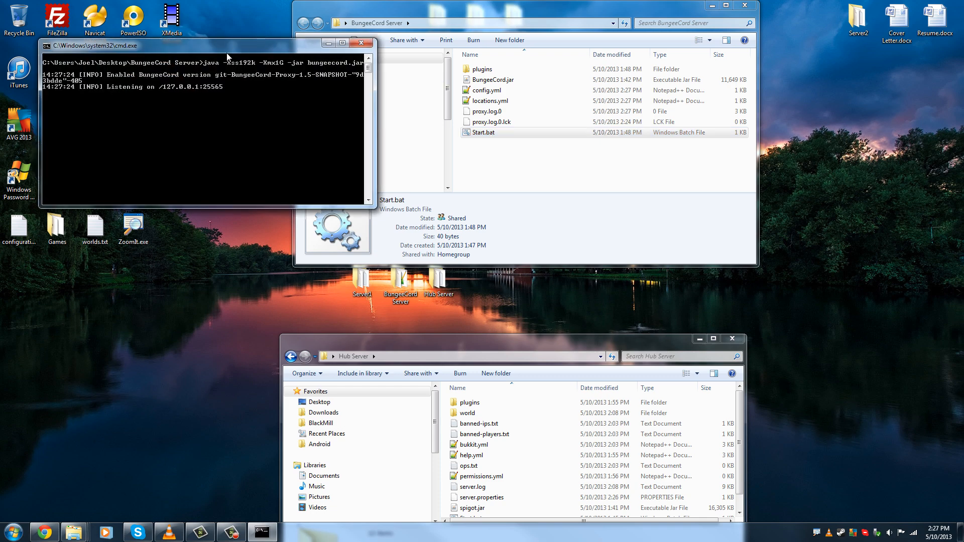
pyautogui.moveTo(227, 52); pyautogui.dragTo(961, 151)
pyautogui.moveTo(505, 345); pyautogui.dragTo(329, 165)
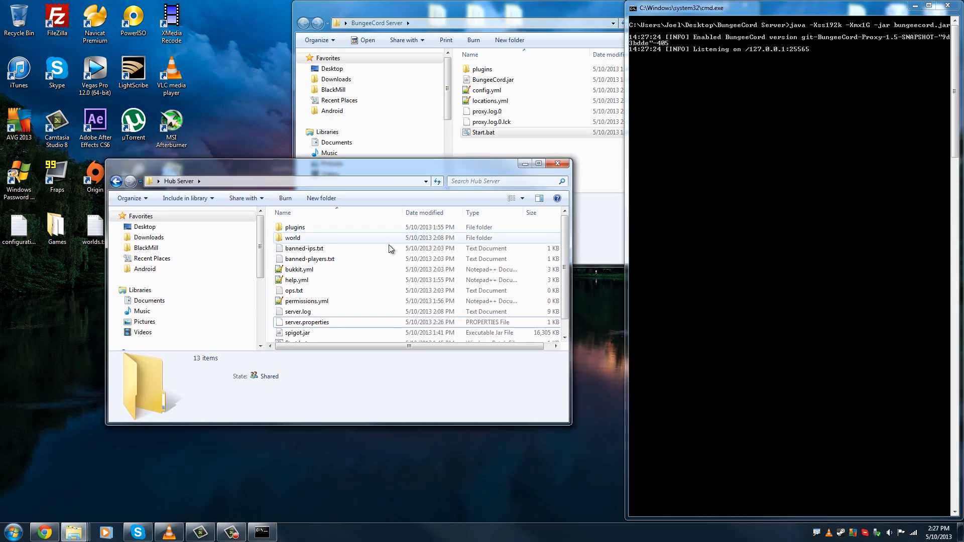
pyautogui.click(307, 301)
pyautogui.scroll(-1, 345, 282)
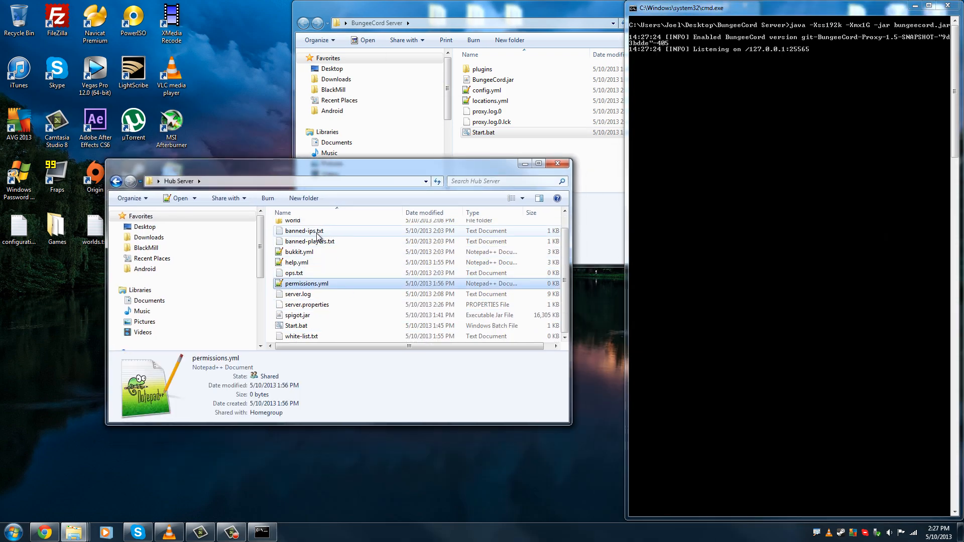
# Step: Check bukkit.yml's connection-throttle value of -1 in the Hub Server folder, then close it
pyautogui.doubleClick(299, 252)
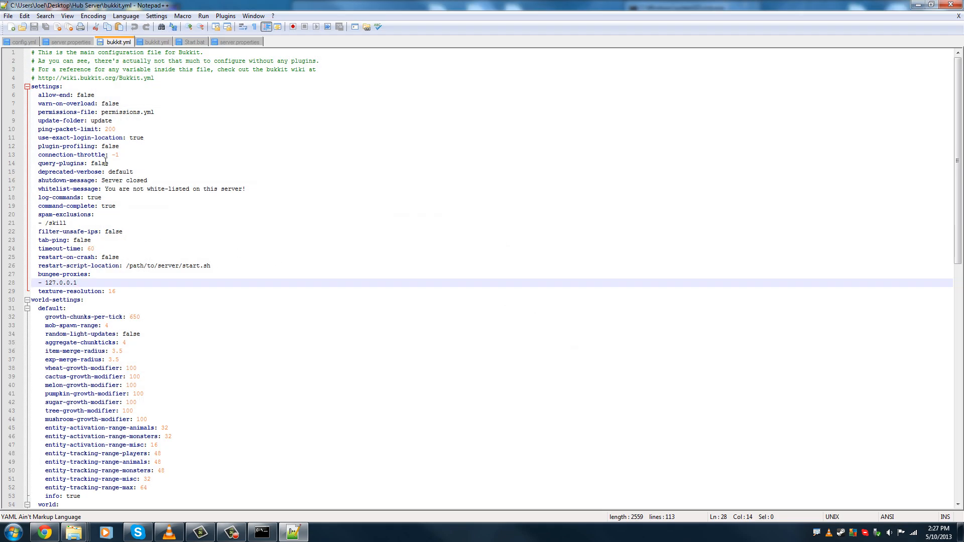
pyautogui.doubleClick(115, 155)
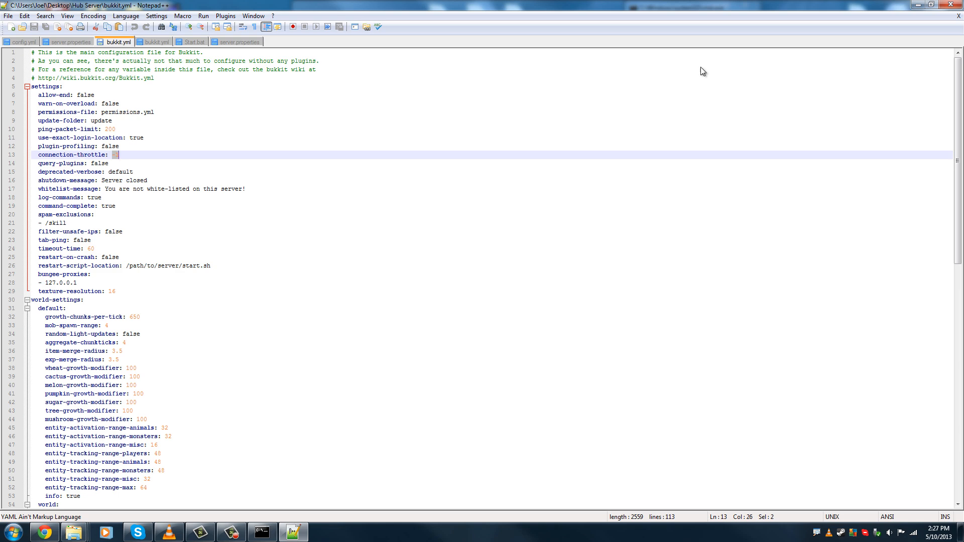
pyautogui.click(918, 6)
pyautogui.rightClick(306, 305)
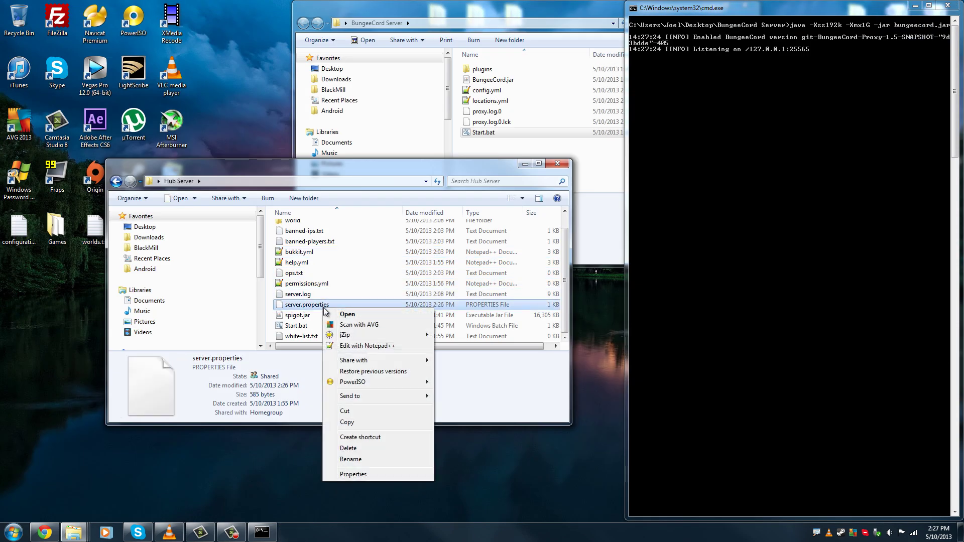
pyautogui.click(373, 346)
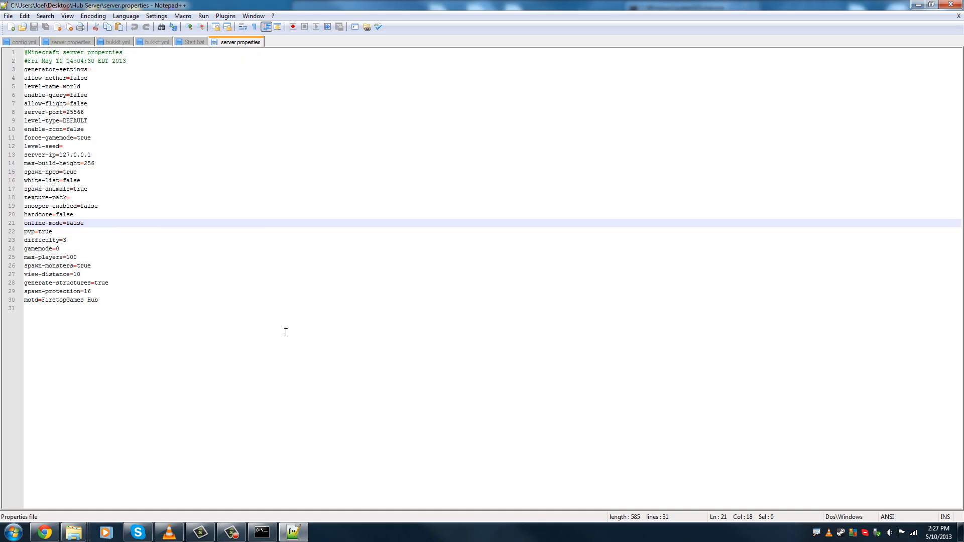
pyautogui.moveTo(116, 302); pyautogui.dragTo(27, 146)
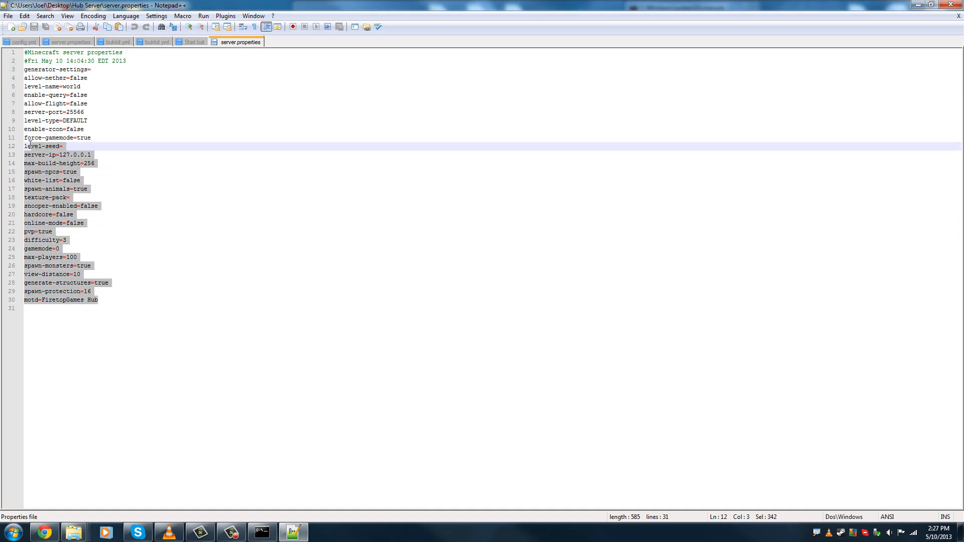
pyautogui.moveTo(27, 146); pyautogui.dragTo(25, 53)
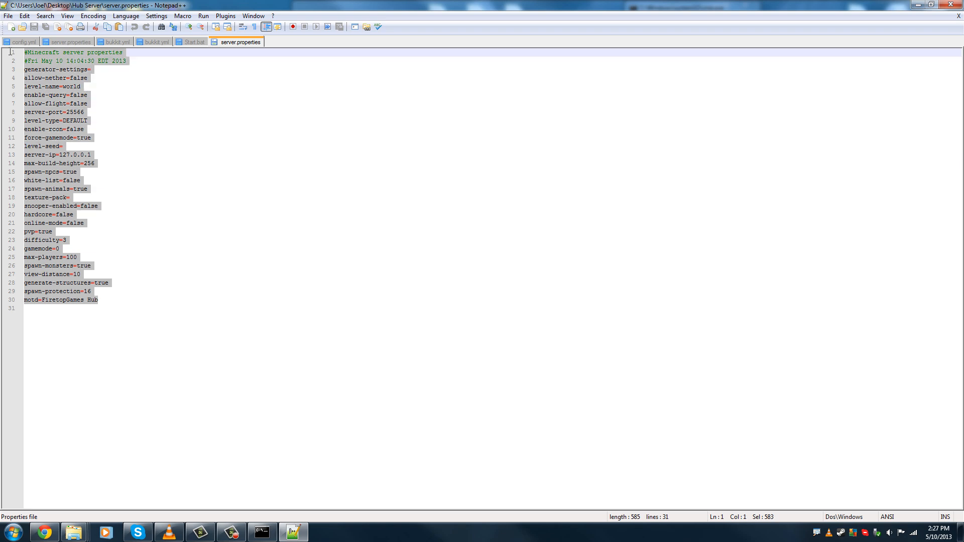
pyautogui.click(392, 216)
pyautogui.click(958, 5)
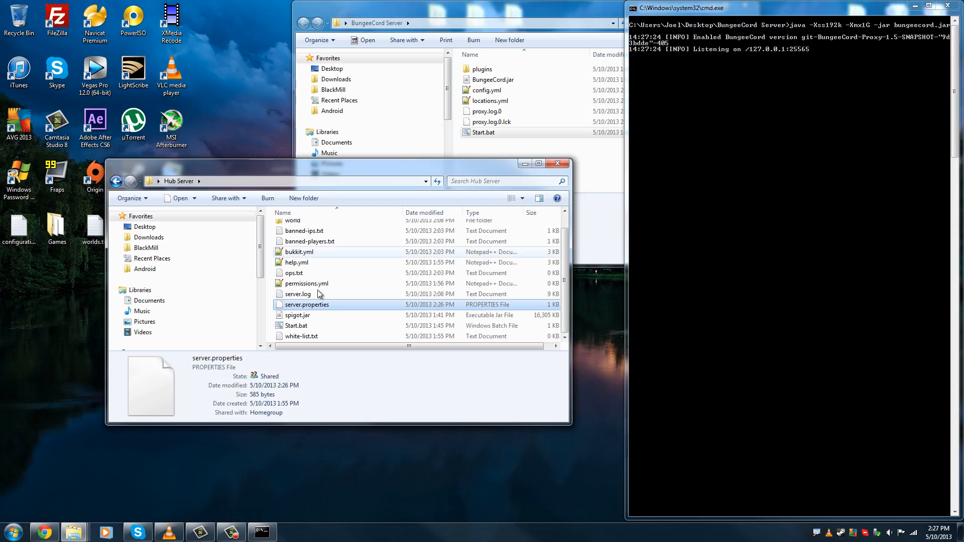
# Step: Start the Hub server from Start.bat, placing its console below the proxy, and close both folder windows
pyautogui.doubleClick(296, 326)
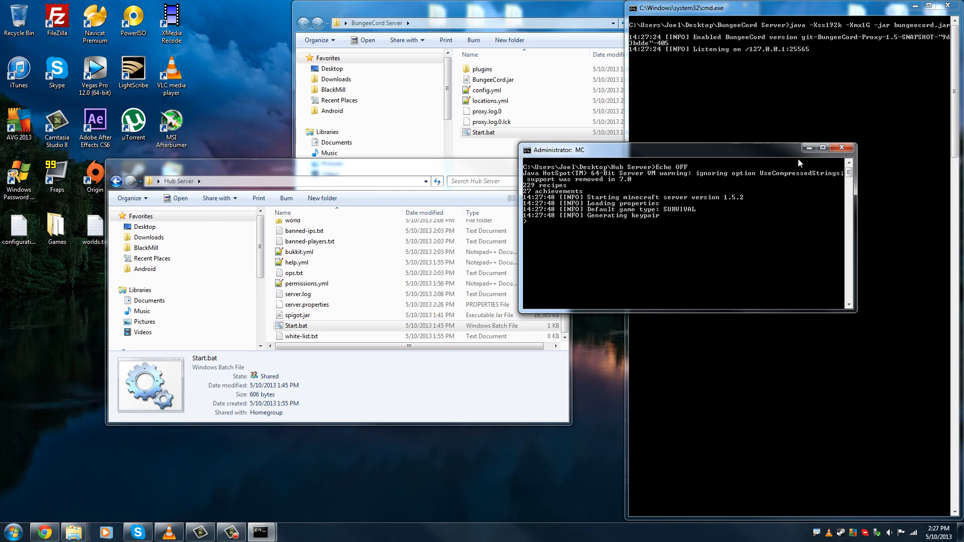
pyautogui.moveTo(226, 111); pyautogui.dragTo(746, 137)
pyautogui.click(558, 164)
pyautogui.moveTo(569, 12); pyautogui.dragTo(369, 95)
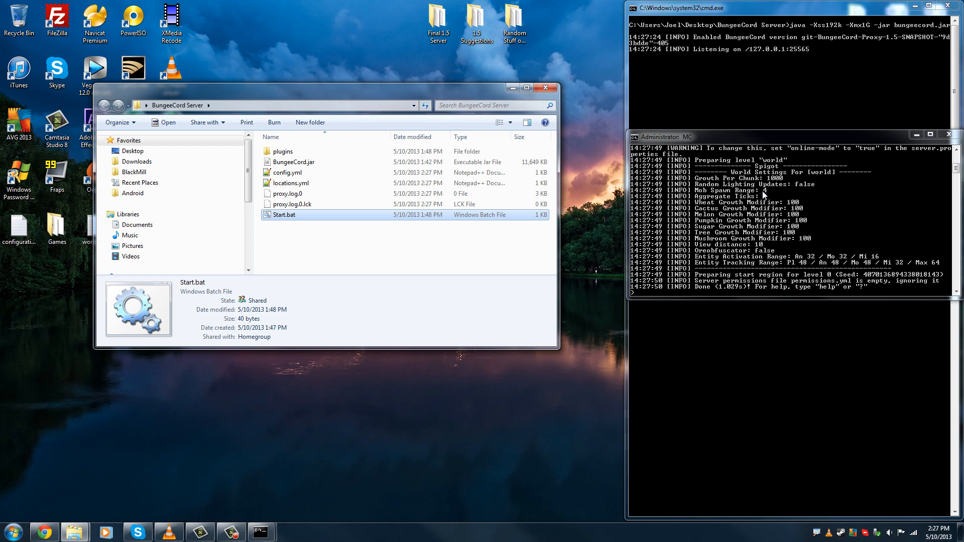
pyautogui.click(553, 87)
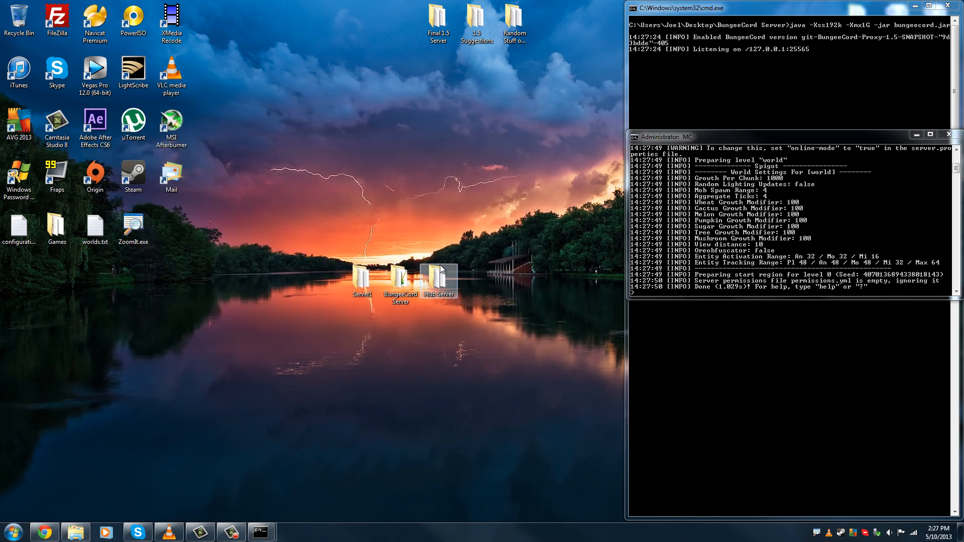
# Step: Open the Server1 folder and load its server.properties via Edit with Notepad++
pyautogui.doubleClick(363, 280)
pyautogui.moveTo(812, 284); pyautogui.dragTo(483, 165)
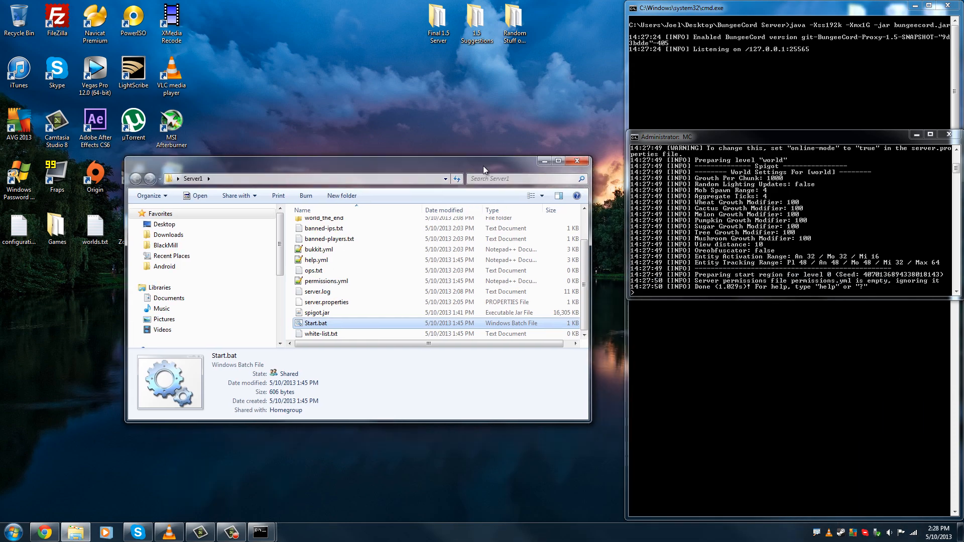
pyautogui.click(326, 302)
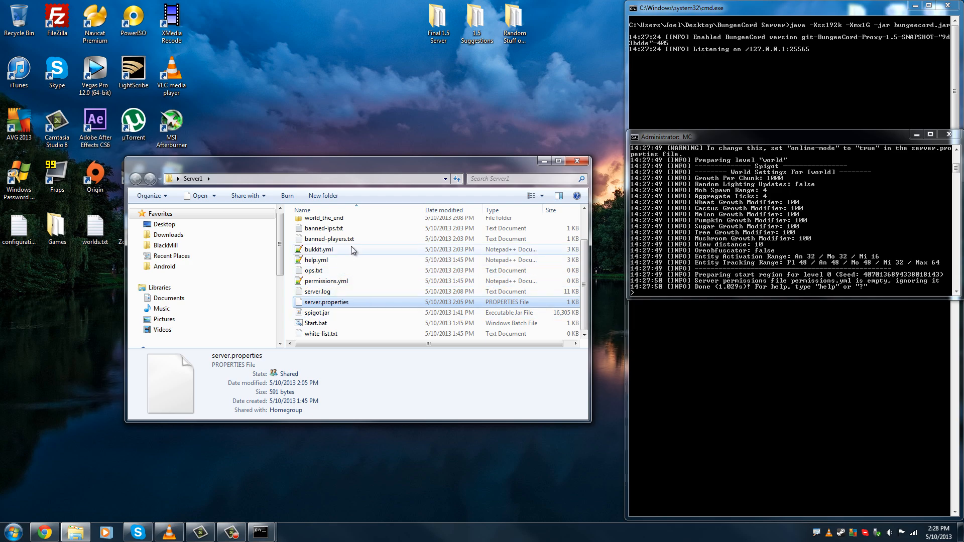
pyautogui.doubleClick(316, 250)
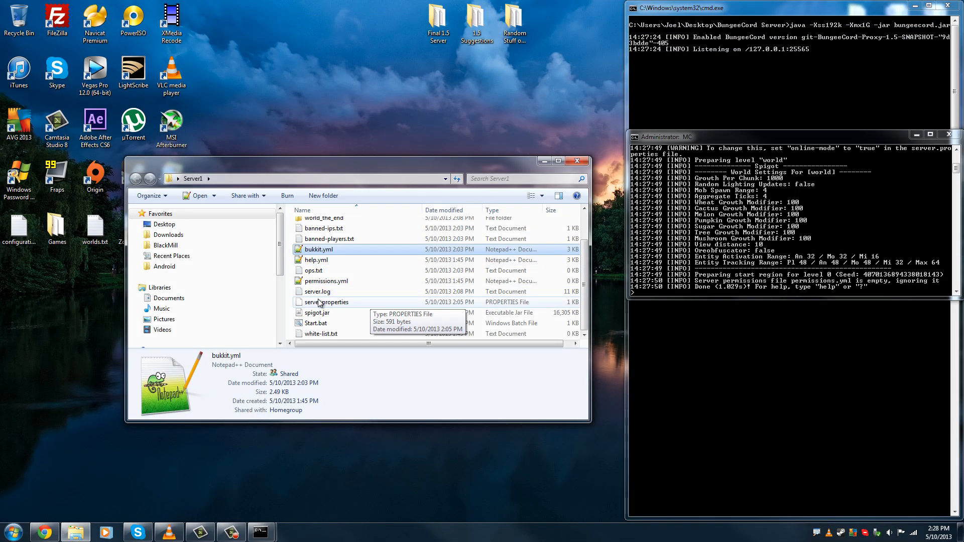
pyautogui.click(326, 302)
pyautogui.rightClick(326, 303)
pyautogui.click(369, 343)
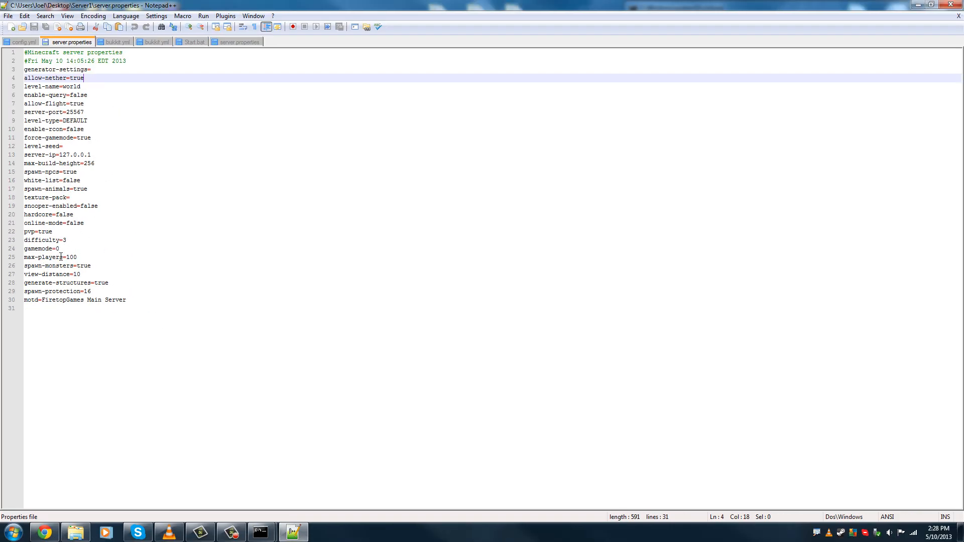
# Step: Highlight Server1's online-mode=false, server-ip=127.0.0.1 and server-port 25567
pyautogui.moveTo(84, 224); pyautogui.dragTo(25, 224)
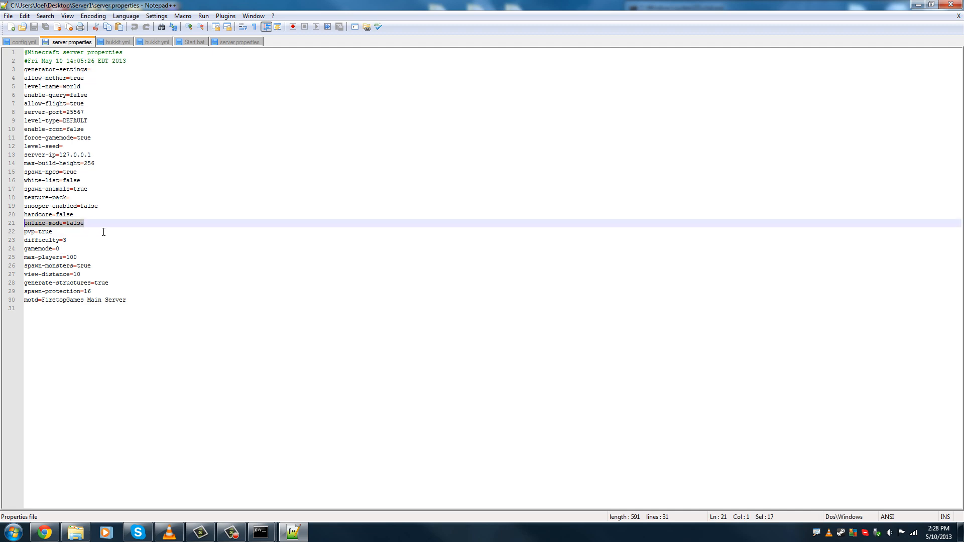
pyautogui.moveTo(172, 211); pyautogui.dragTo(207, 225)
pyautogui.moveTo(91, 154); pyautogui.dragTo(25, 154)
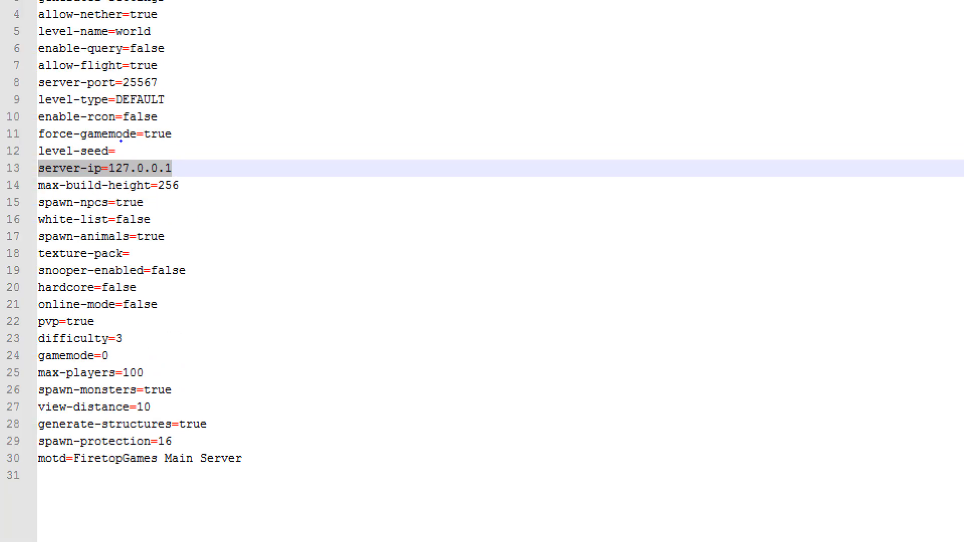
pyautogui.moveTo(192, 148); pyautogui.dragTo(188, 174)
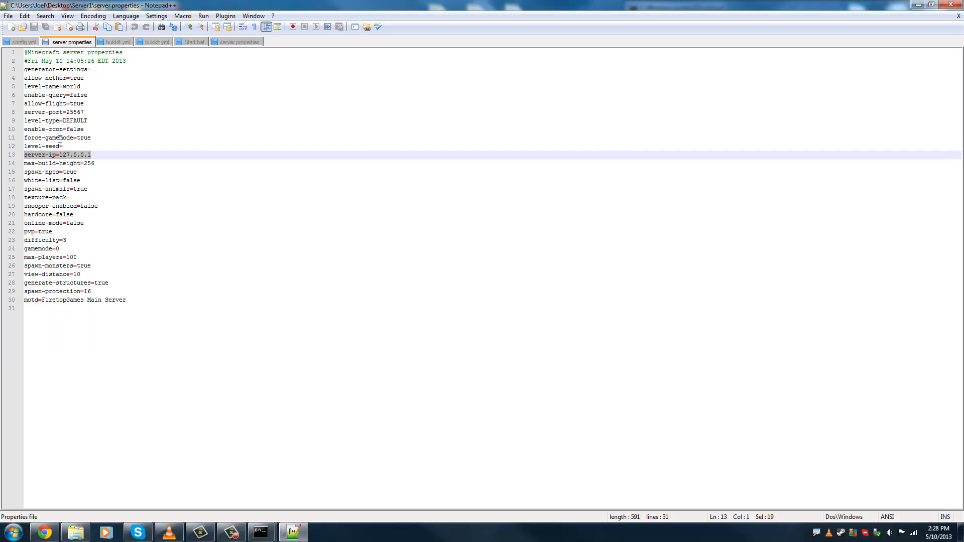
pyautogui.click(98, 136)
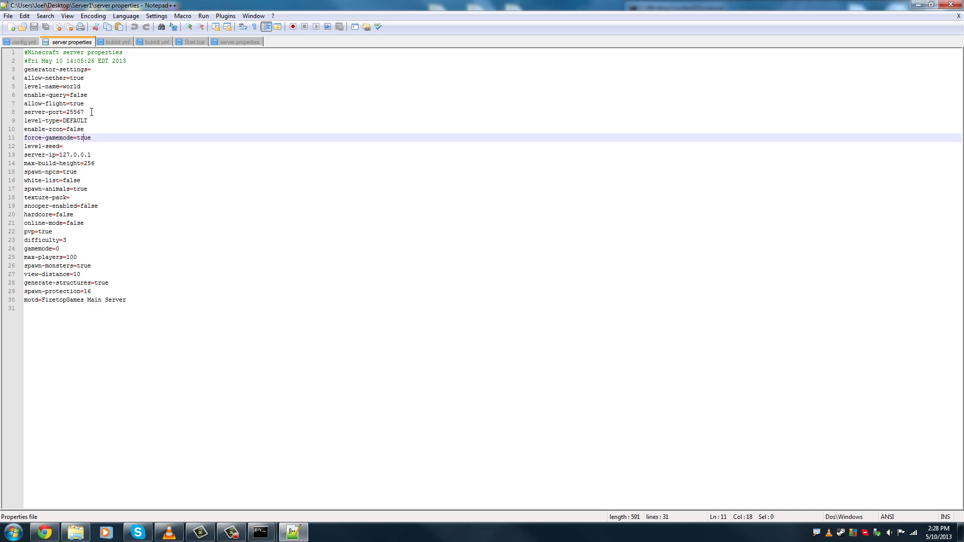
pyautogui.moveTo(84, 111); pyautogui.dragTo(65, 112)
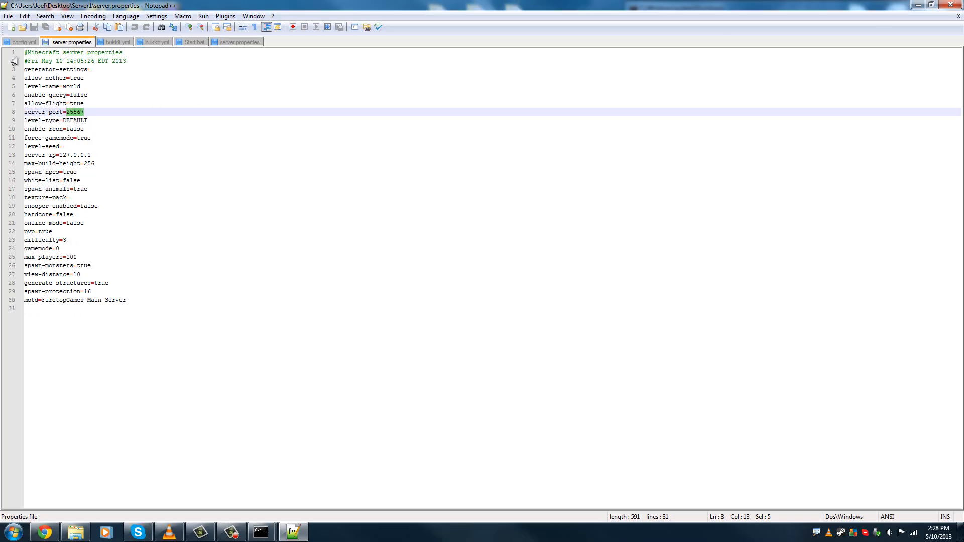
# Step: Show the matching Main entry at 127.0.0.1:25567 in BungeeCord's config.yml
pyautogui.click(22, 42)
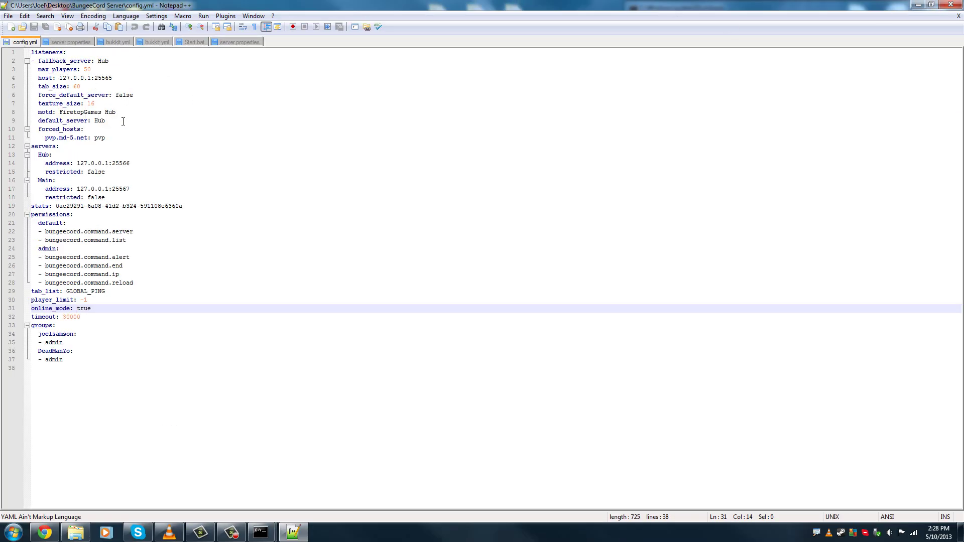
pyautogui.click(73, 181)
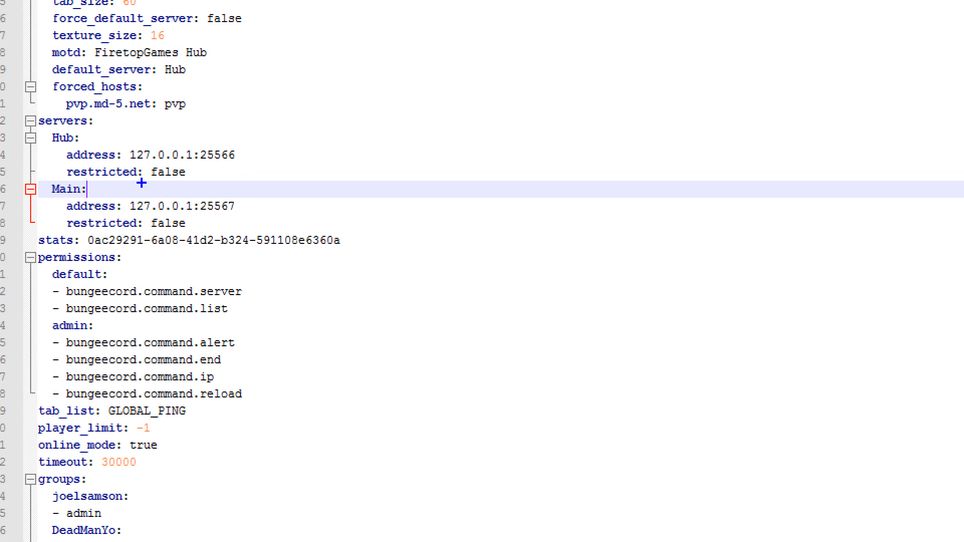
pyautogui.moveTo(140, 173); pyautogui.dragTo(235, 186)
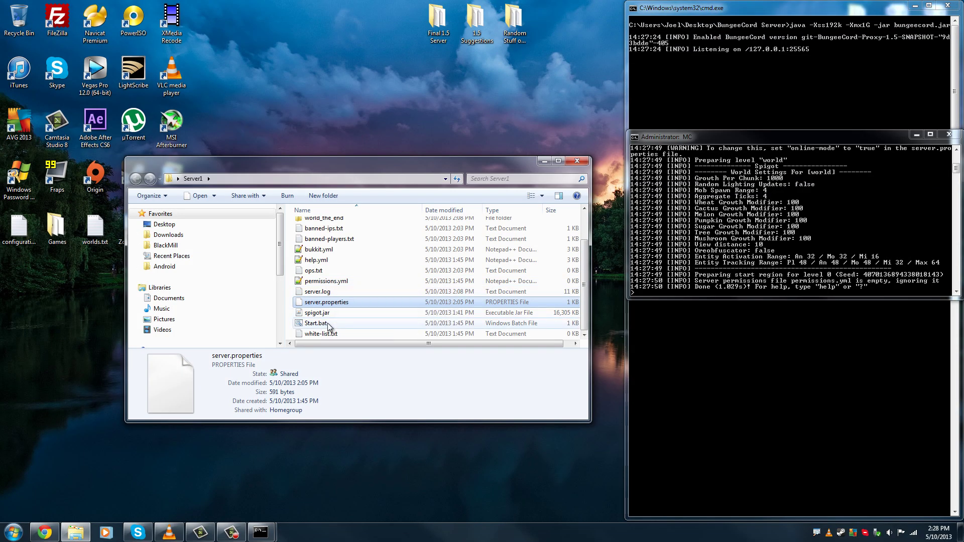
# Step: Start the Server1 server with Start.bat and arrange its console below the Hub console
pyautogui.doubleClick(317, 323)
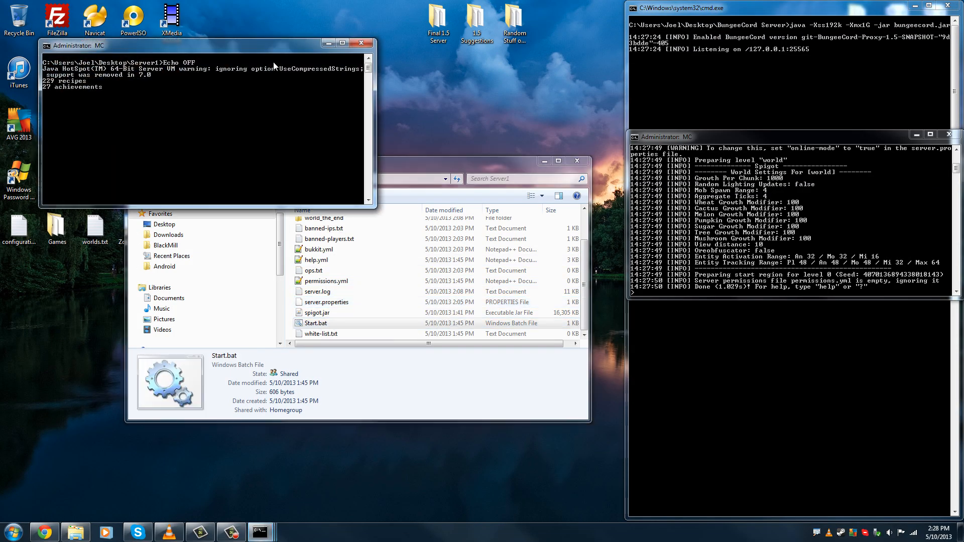
pyautogui.moveTo(188, 175); pyautogui.dragTo(754, 290)
pyautogui.moveTo(821, 294); pyautogui.dragTo(854, 313)
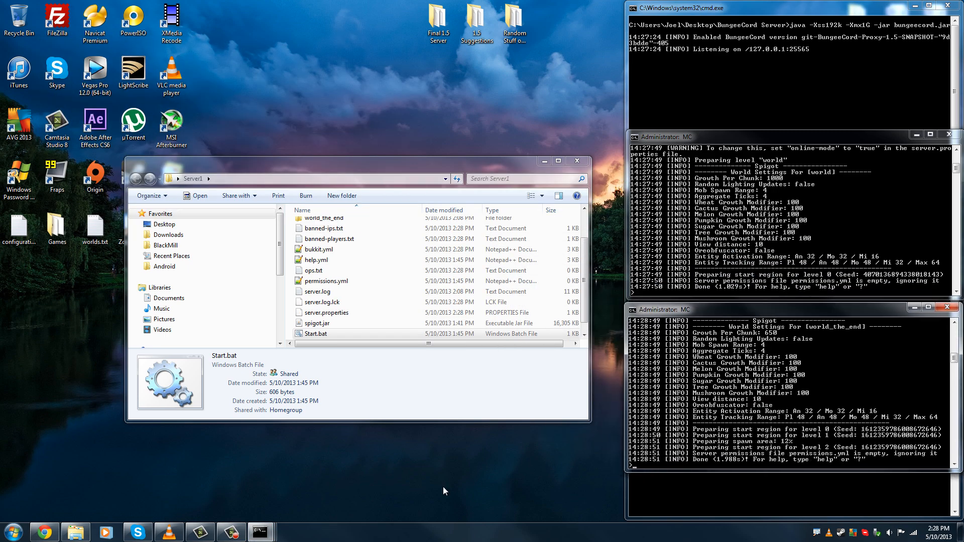
pyautogui.moveTo(398, 166); pyautogui.dragTo(528, 314)
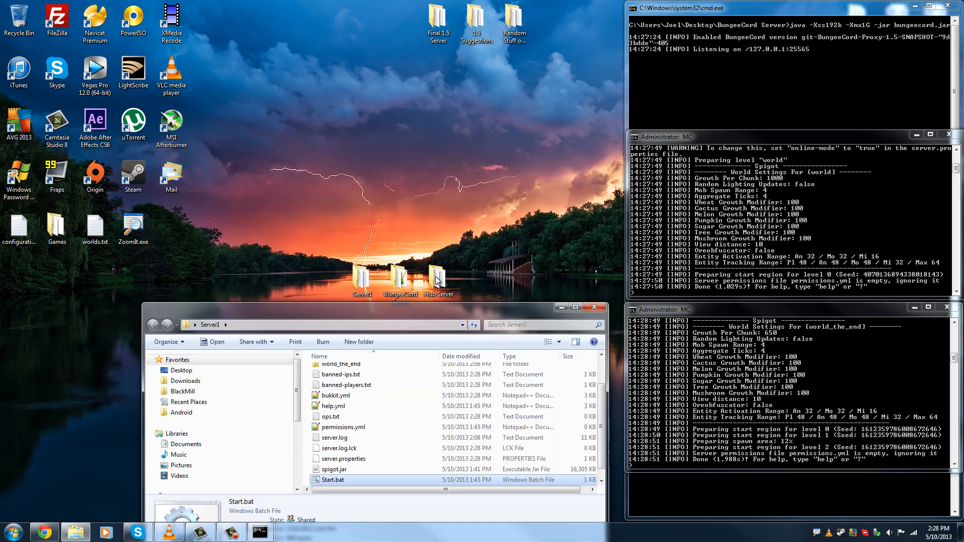
# Step: Launch Minecraft Official from the Start menu search and log in to the game
pyautogui.click(14, 532)
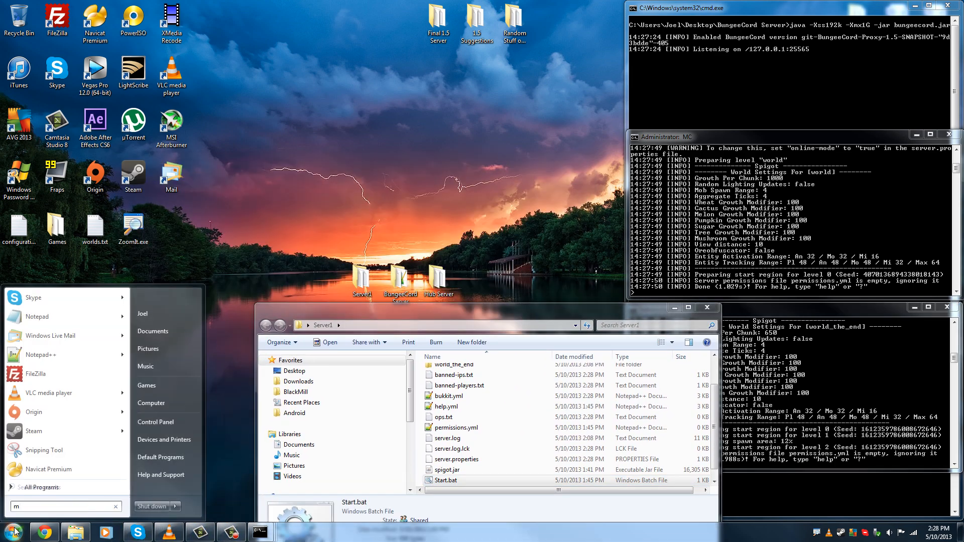
pyautogui.write('minecraft')
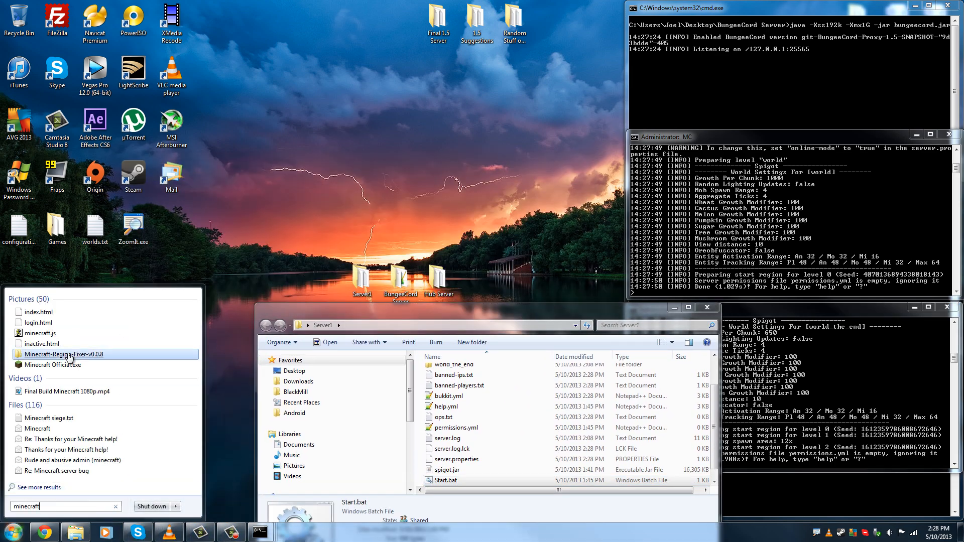
pyautogui.click(34, 374)
pyautogui.click(509, 276)
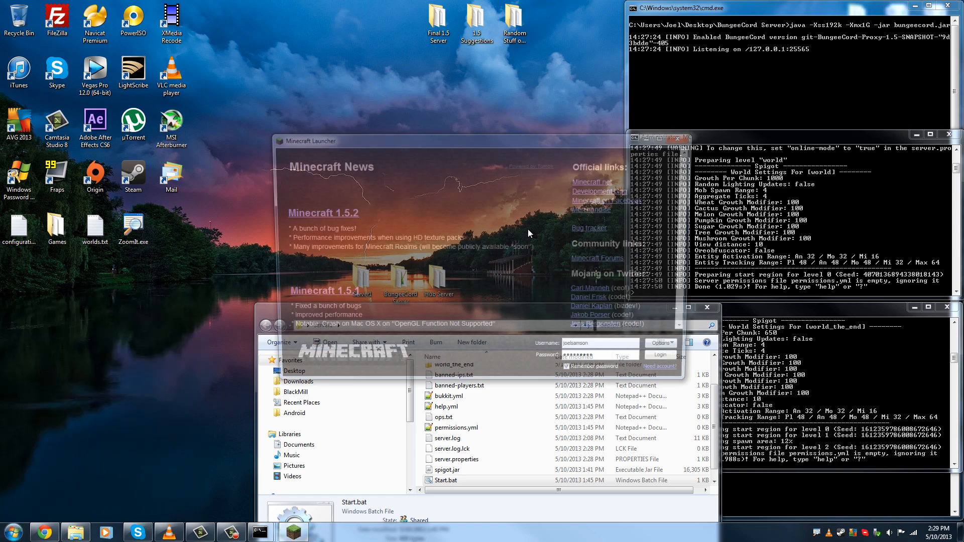
pyautogui.click(671, 364)
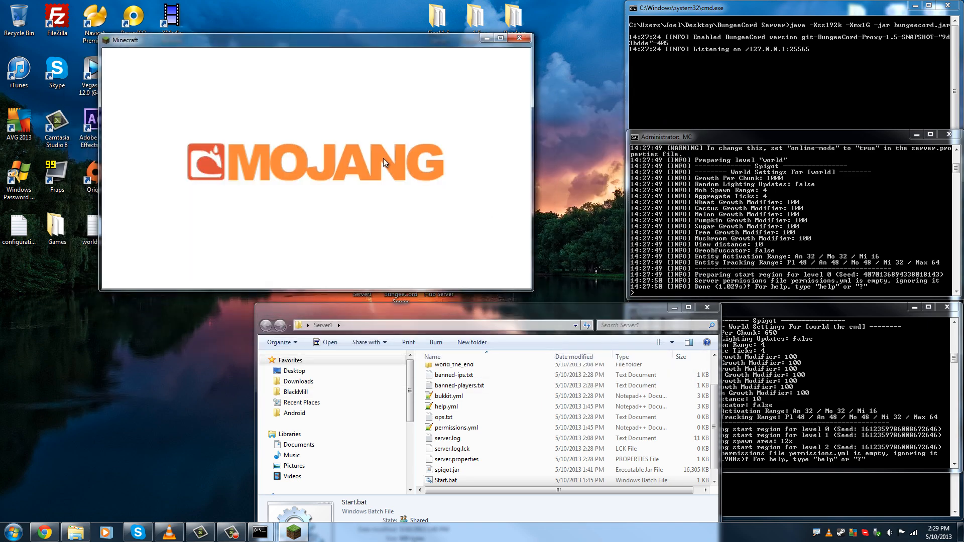
# Step: Select the Local Server entry in the Multiplayer list and bring the proxy console forward
pyautogui.click(316, 191)
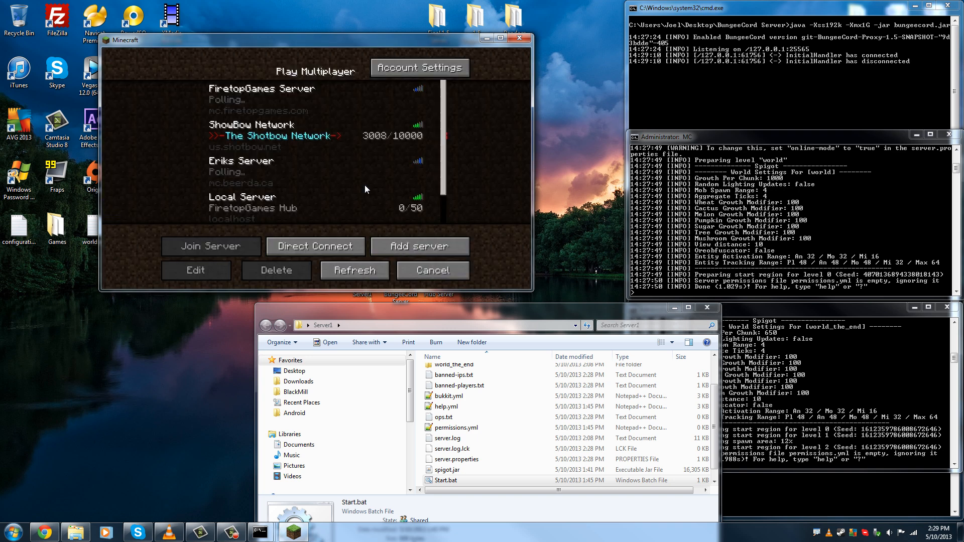
pyautogui.click(331, 132)
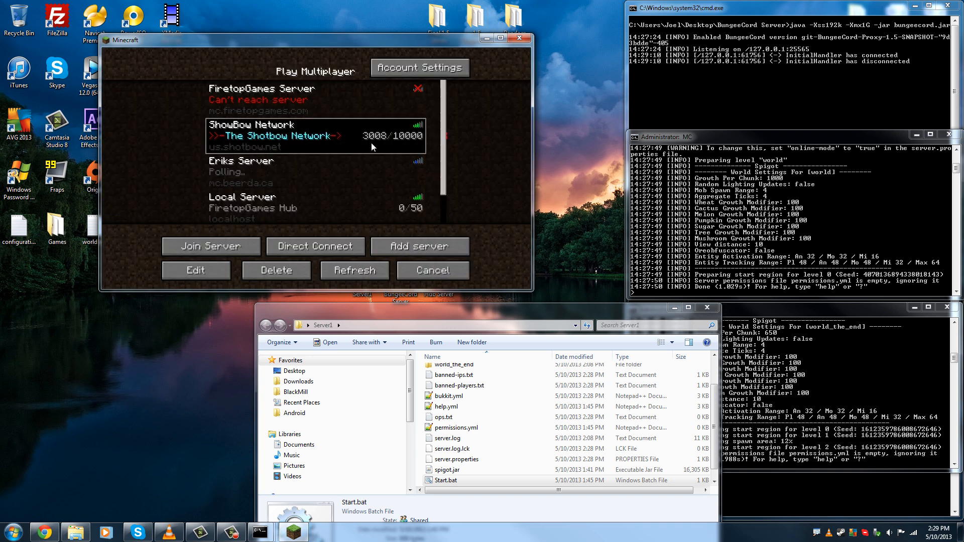
pyautogui.click(301, 204)
pyautogui.scroll(-1, 301, 189)
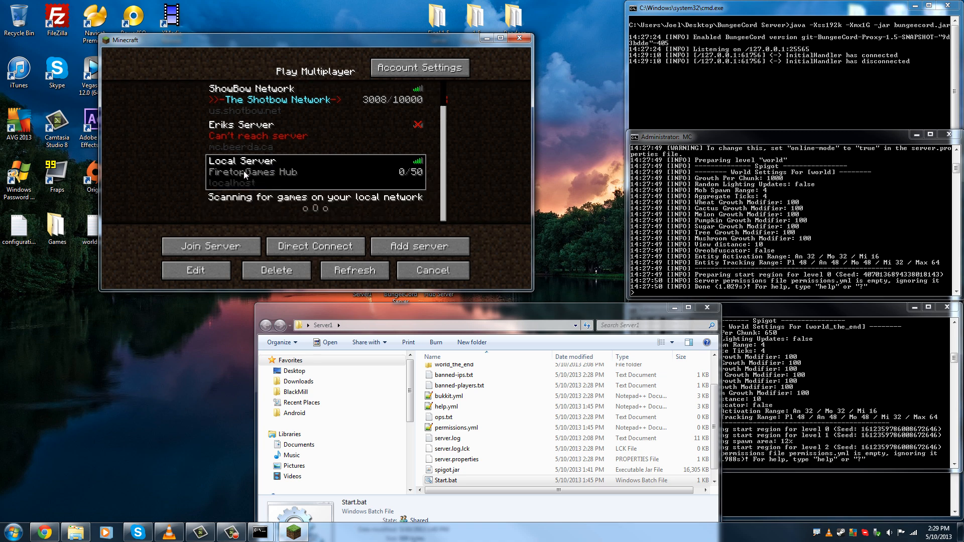
pyautogui.click(738, 83)
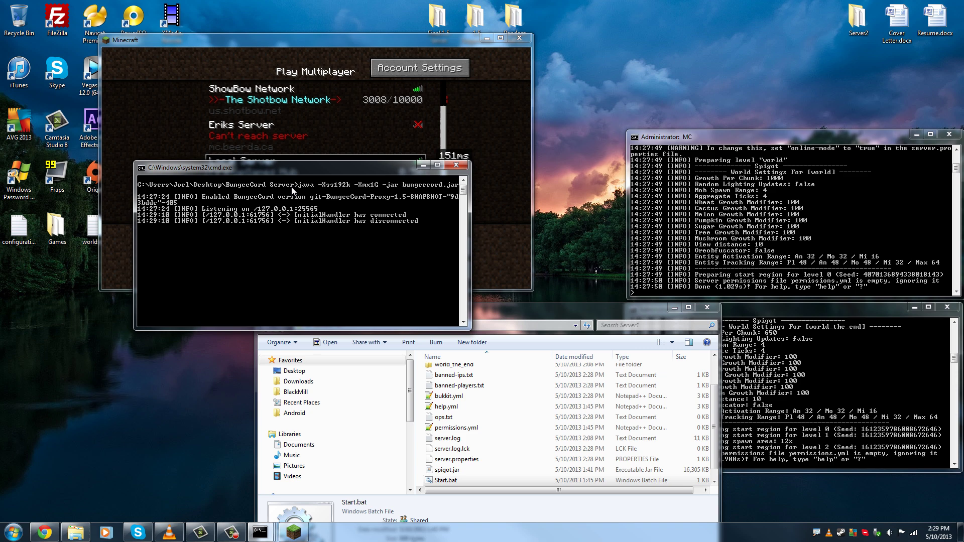
# Step: Arrange the proxy and server consoles around the game window, then join the FiretopGames Hub server
pyautogui.moveTo(292, 168); pyautogui.dragTo(211, 250)
pyautogui.moveTo(789, 137); pyautogui.dragTo(801, 19)
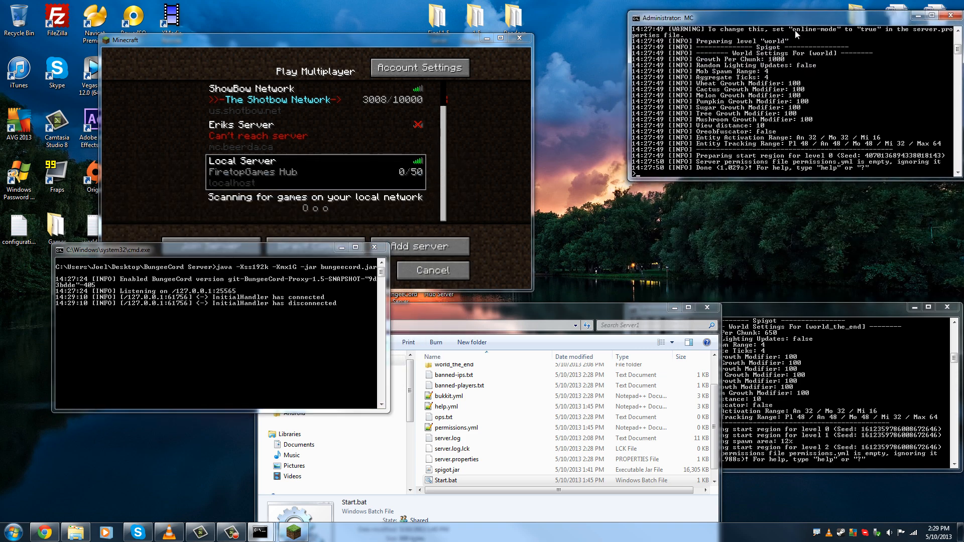
pyautogui.moveTo(811, 307); pyautogui.dragTo(815, 188)
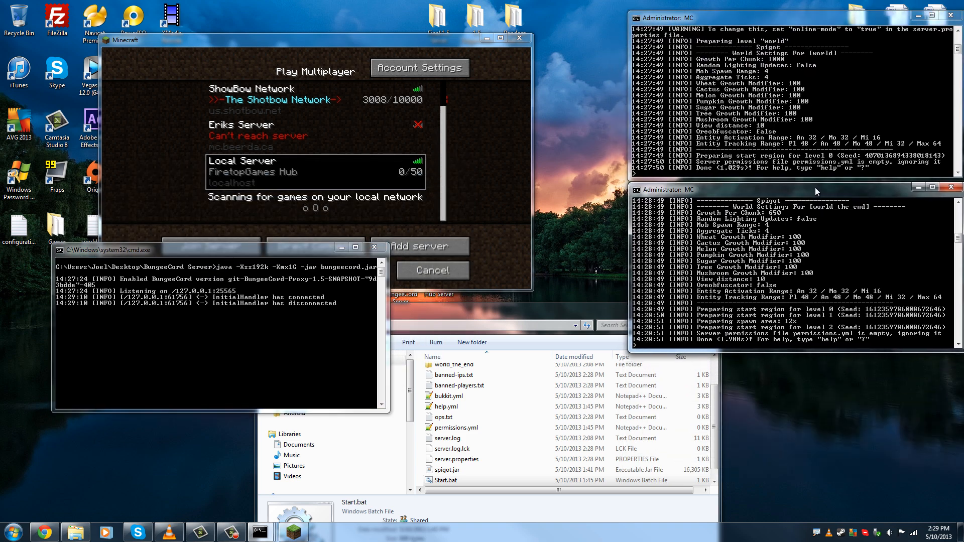
pyautogui.moveTo(306, 254); pyautogui.dragTo(540, 336)
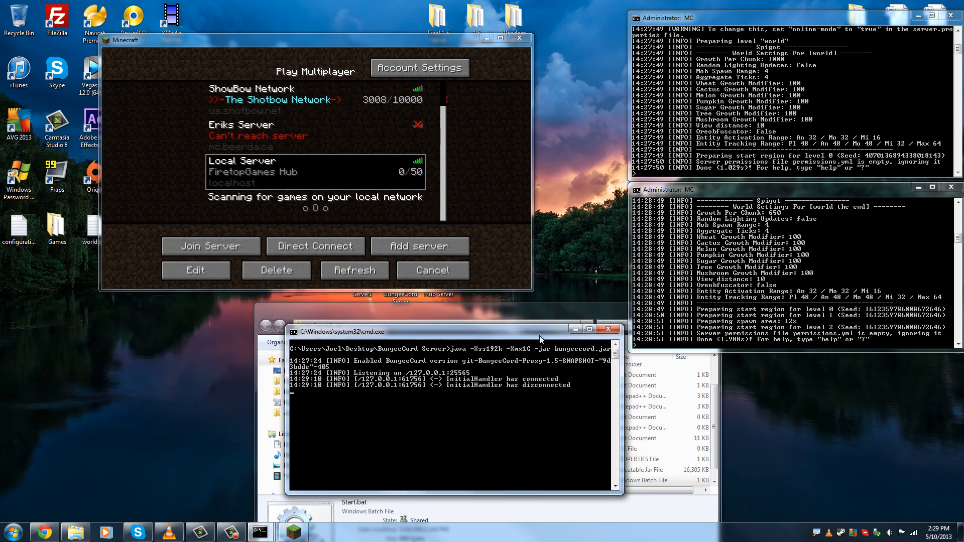
pyautogui.click(225, 247)
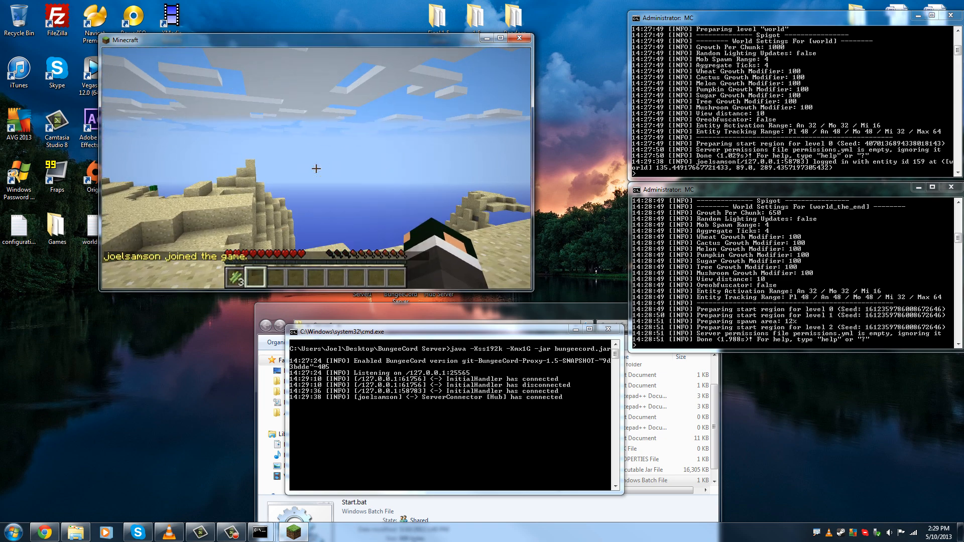
# Step: Pause via chat and rearrange the world server consoles before returning focus to the game
pyautogui.press('t')
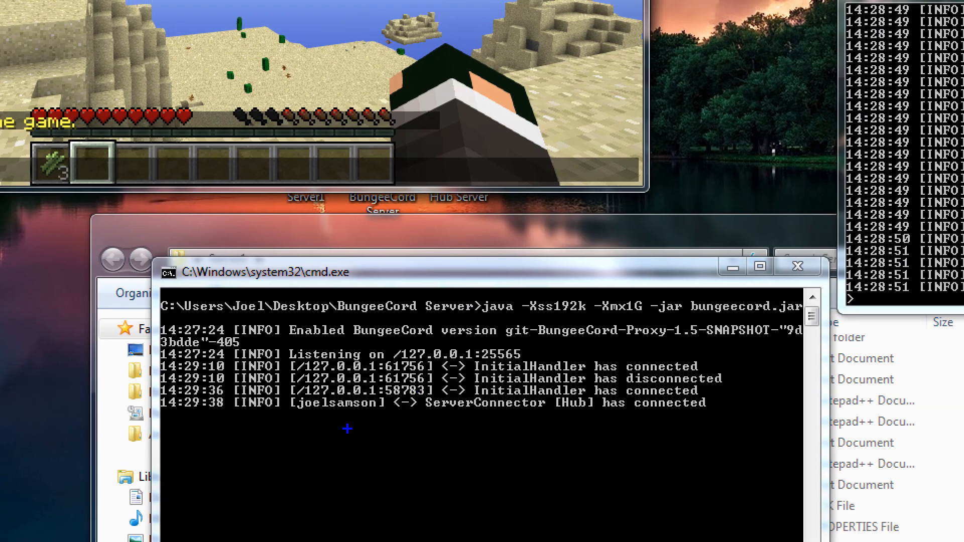
pyautogui.moveTo(263, 409)
pyautogui.mouseDown()
pyautogui.moveTo(688, 419)
pyautogui.moveTo(230, 392)
pyautogui.mouseUp()
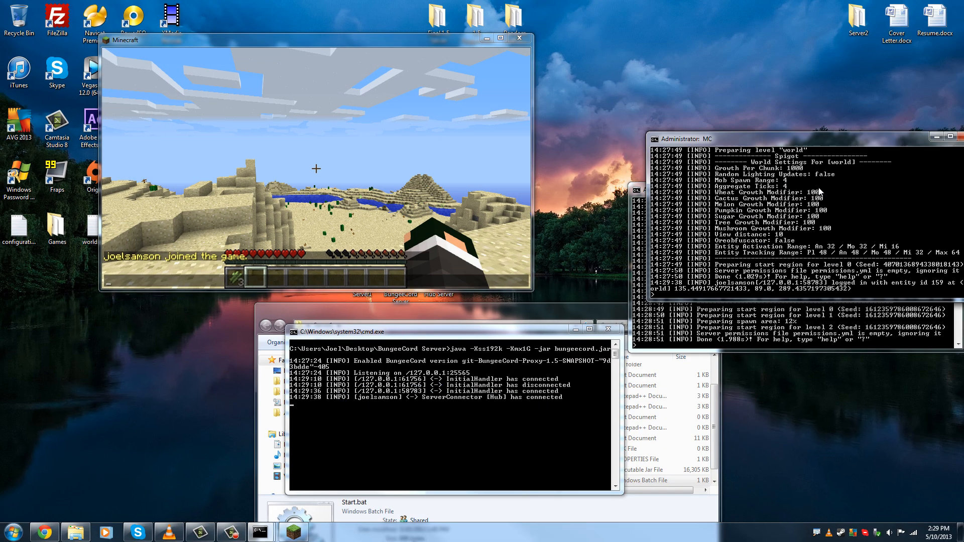
pyautogui.moveTo(805, 19); pyautogui.dragTo(805, 189)
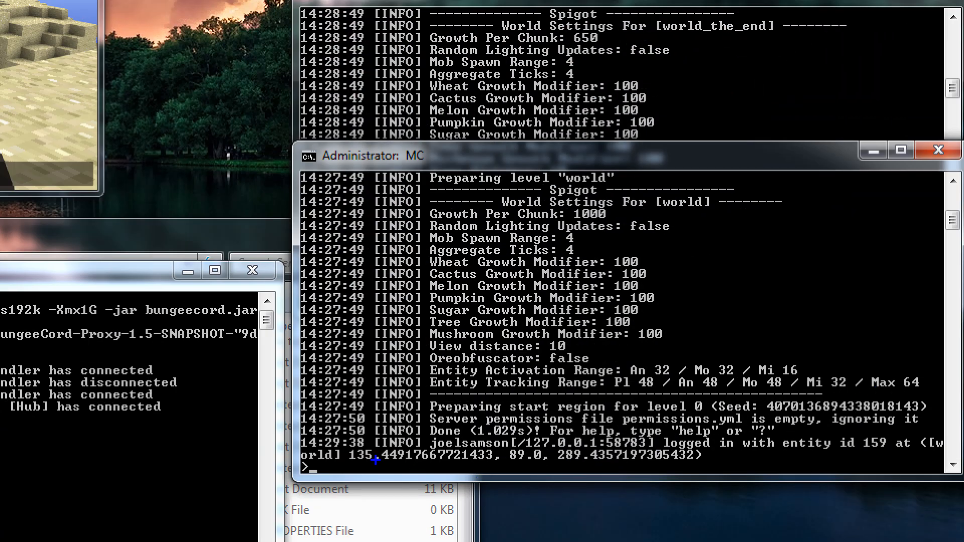
pyautogui.moveTo(369, 457); pyautogui.dragTo(386, 477)
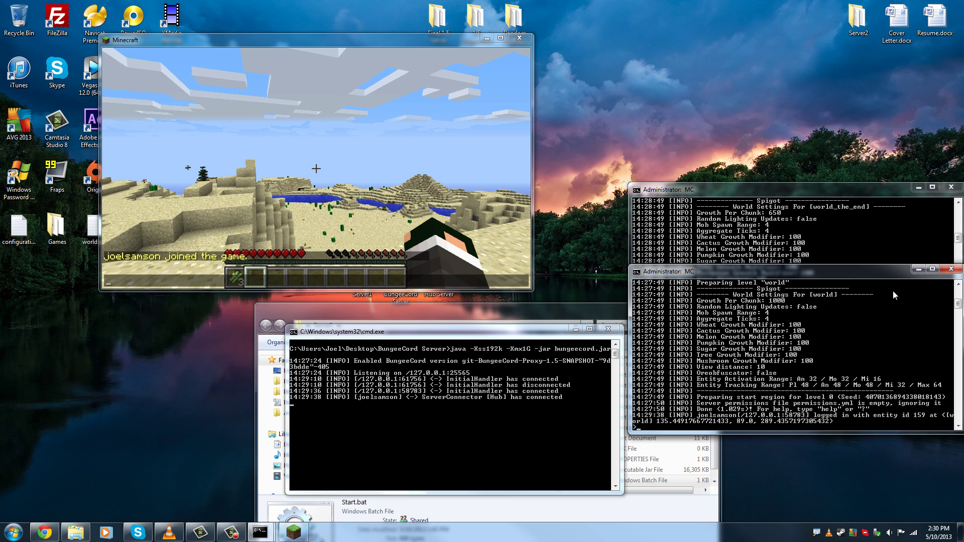
pyautogui.moveTo(893, 273); pyautogui.dragTo(889, 346)
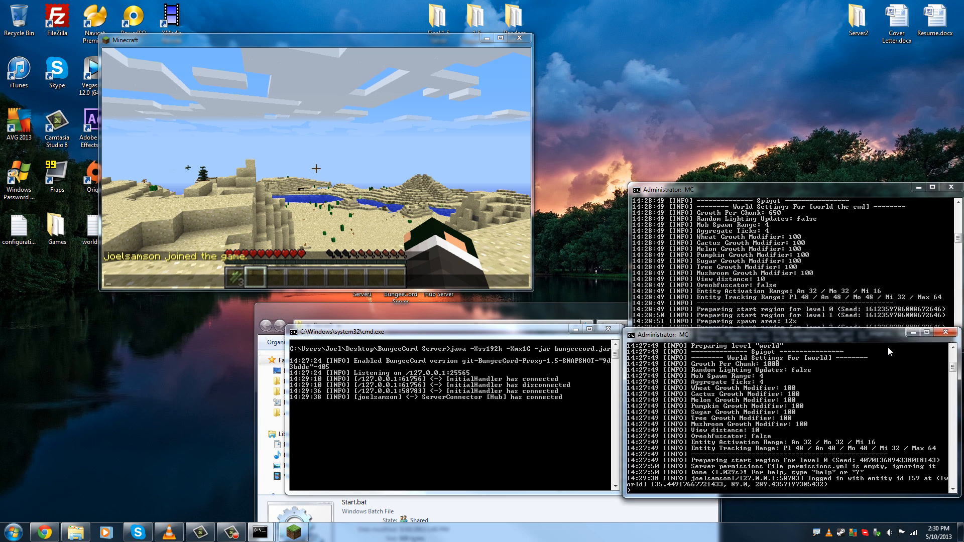
pyautogui.moveTo(829, 190); pyautogui.dragTo(825, 127)
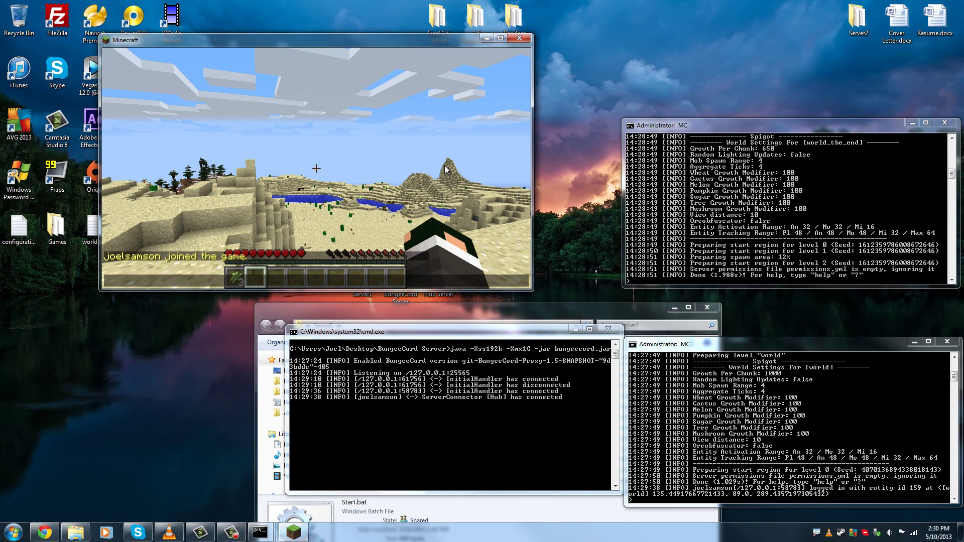
pyautogui.click(446, 168)
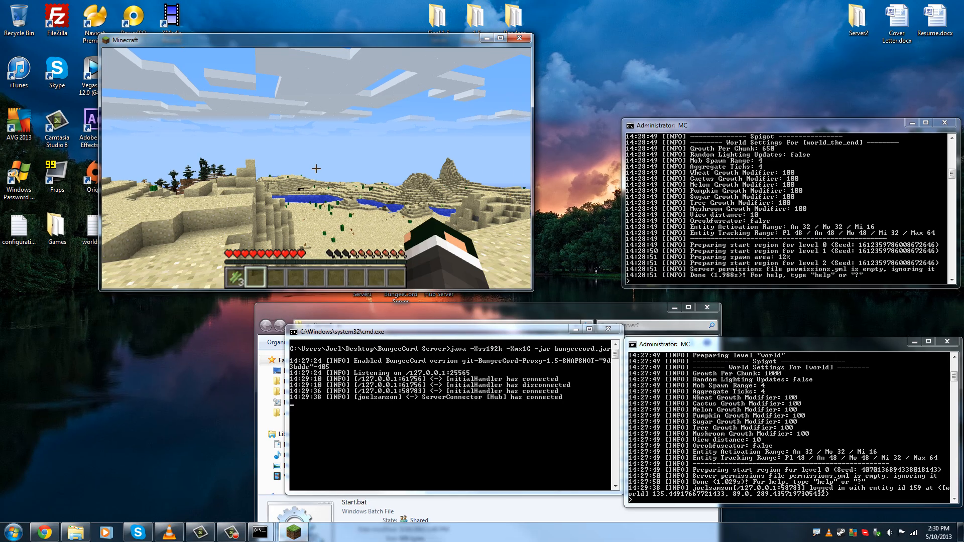
# Step: Walk across the desert terrain around the sandstone hill toward the trees and water
pyautogui.press('w')
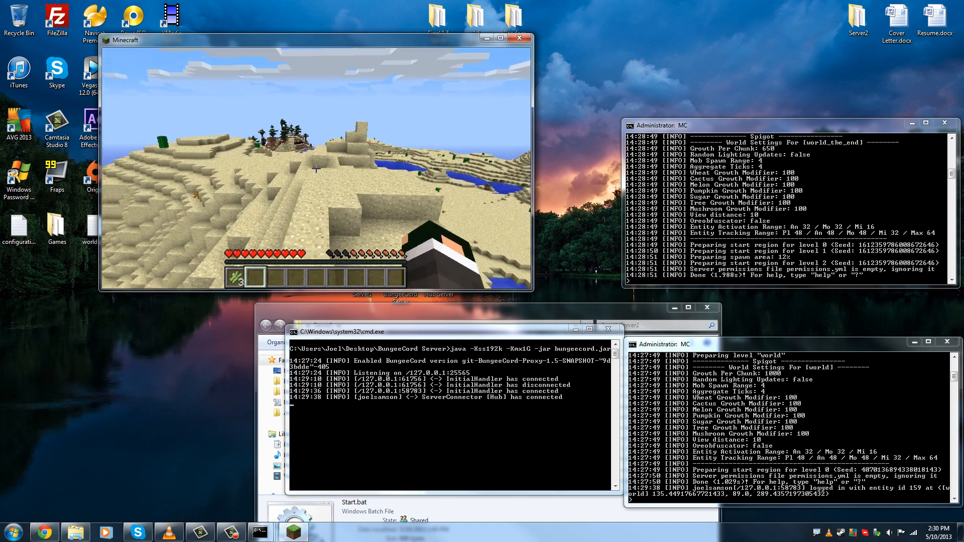
pyautogui.press('w')
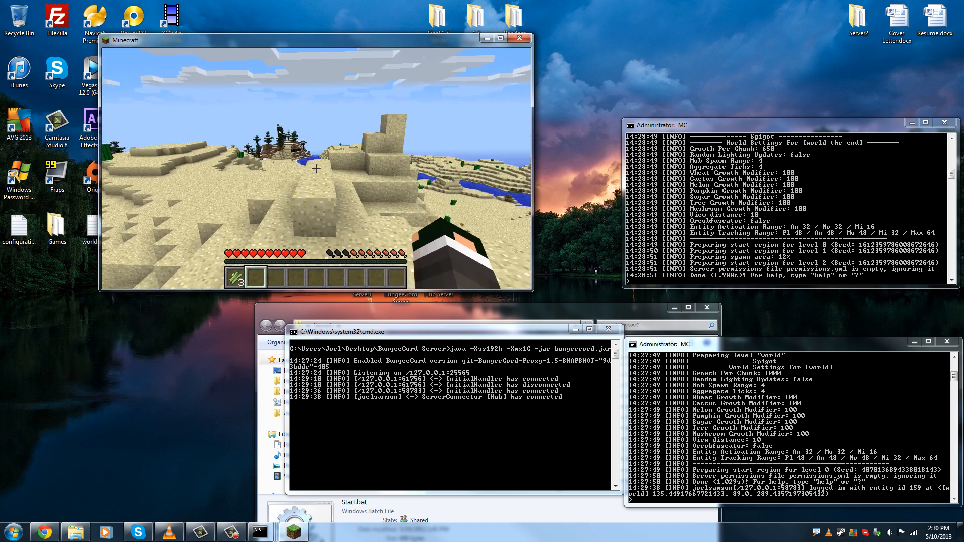
pyautogui.press('w')
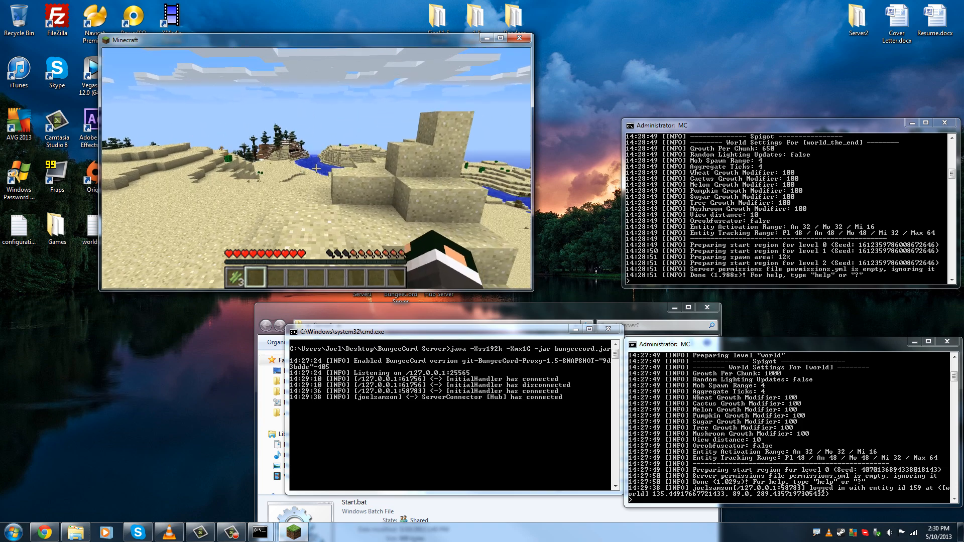
pyautogui.press('w')
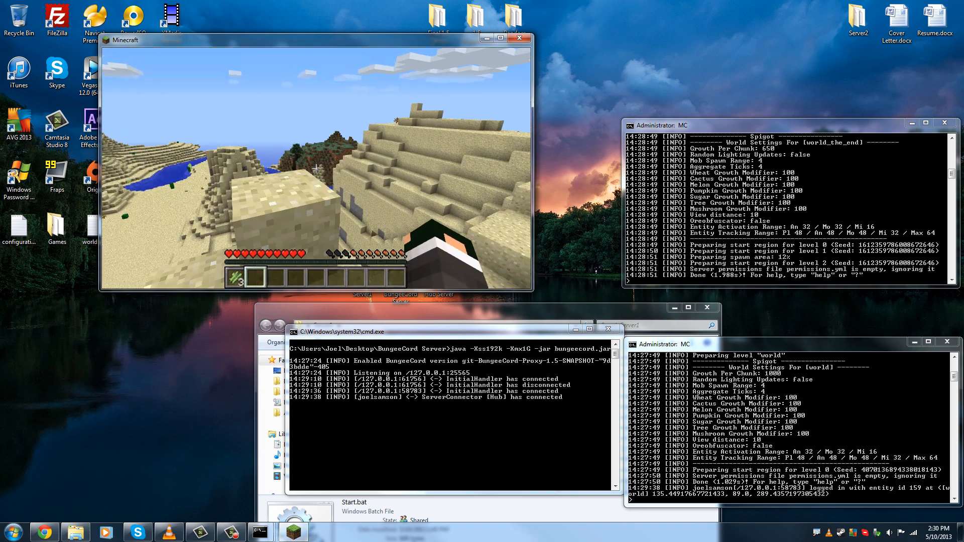
pyautogui.press('w')
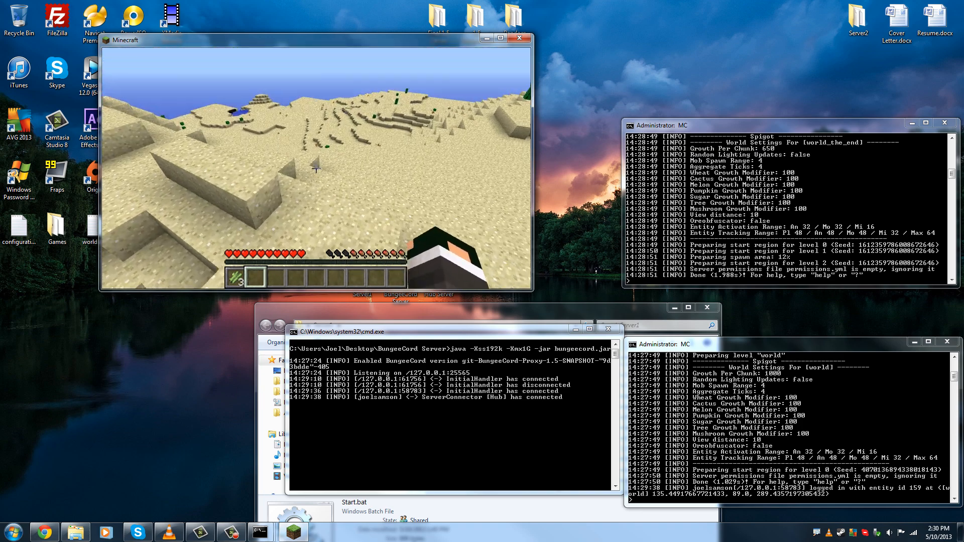
pyautogui.press('w')
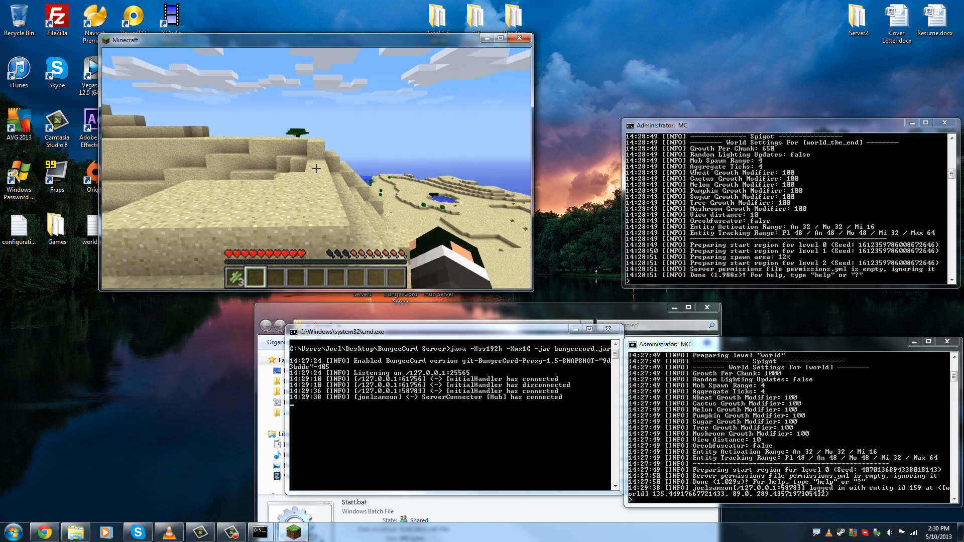
pyautogui.press('w')
pyautogui.write('/ser')
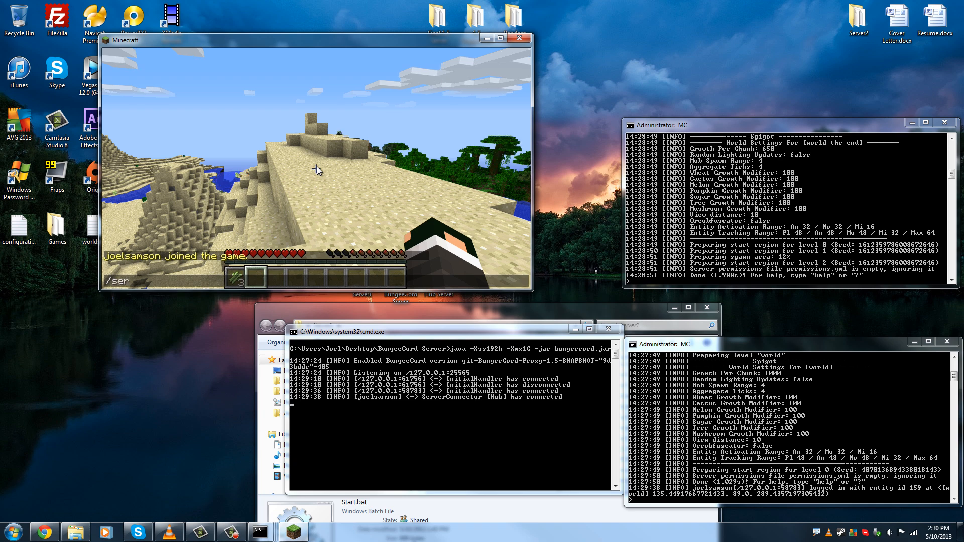
pyautogui.write('ver')
# Step: List the Hub and Main servers with /server, then switch the player to Main
pyautogui.press('Return')
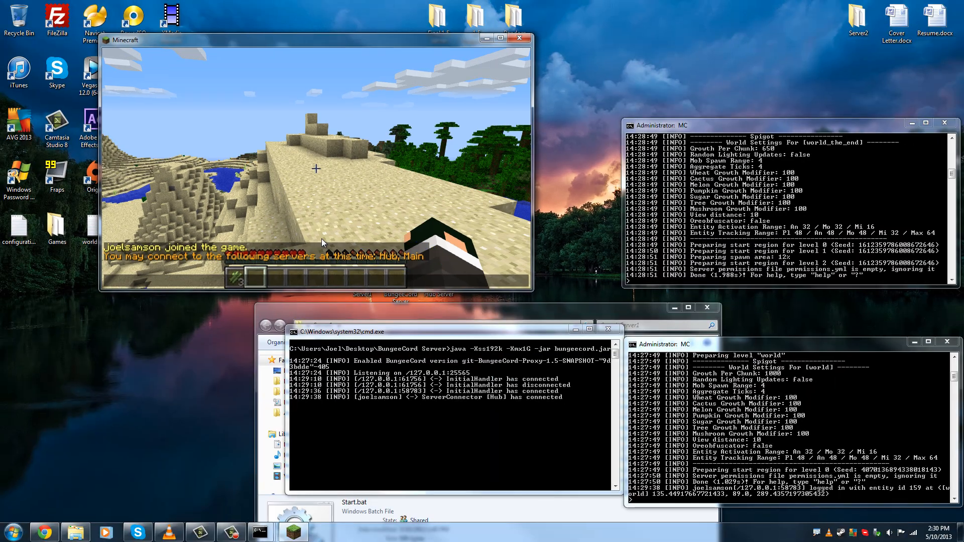
pyautogui.write('/server ')
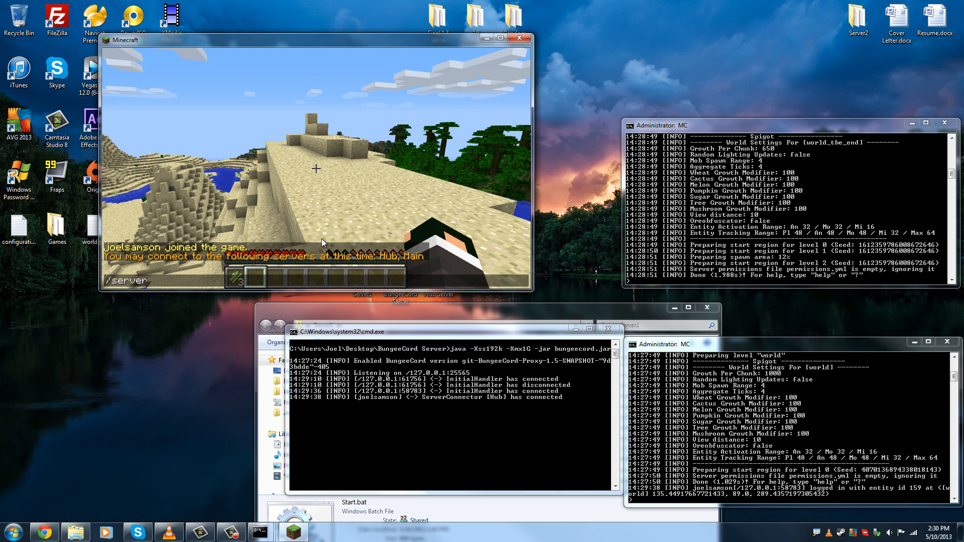
pyautogui.write('hub')
pyautogui.press('Return')
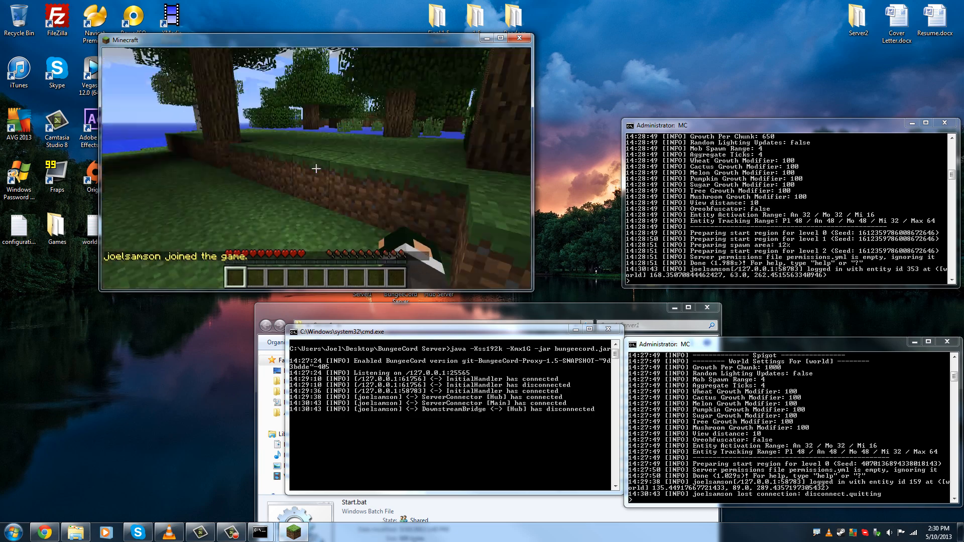
pyautogui.moveTo(315, 169); pyautogui.dragTo(316, 168)
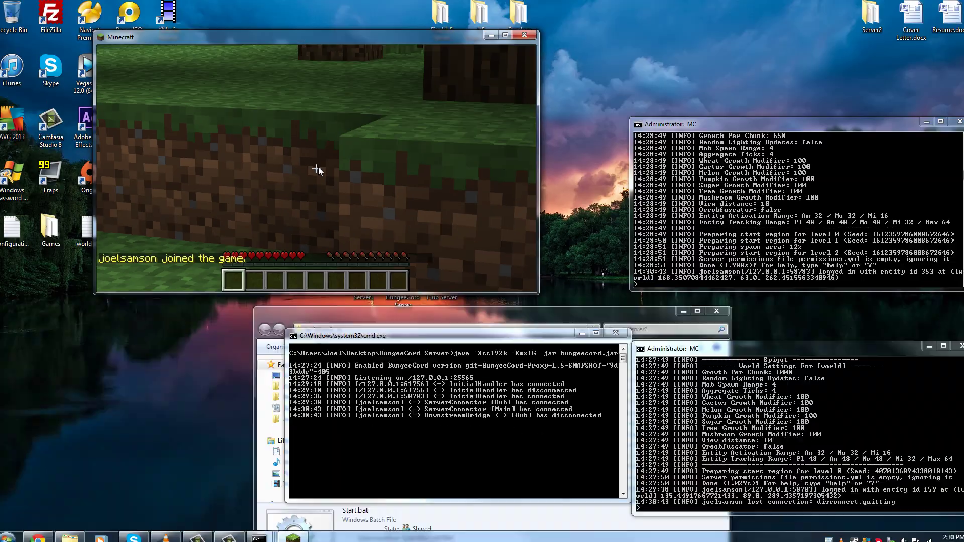
pyautogui.press('Escape')
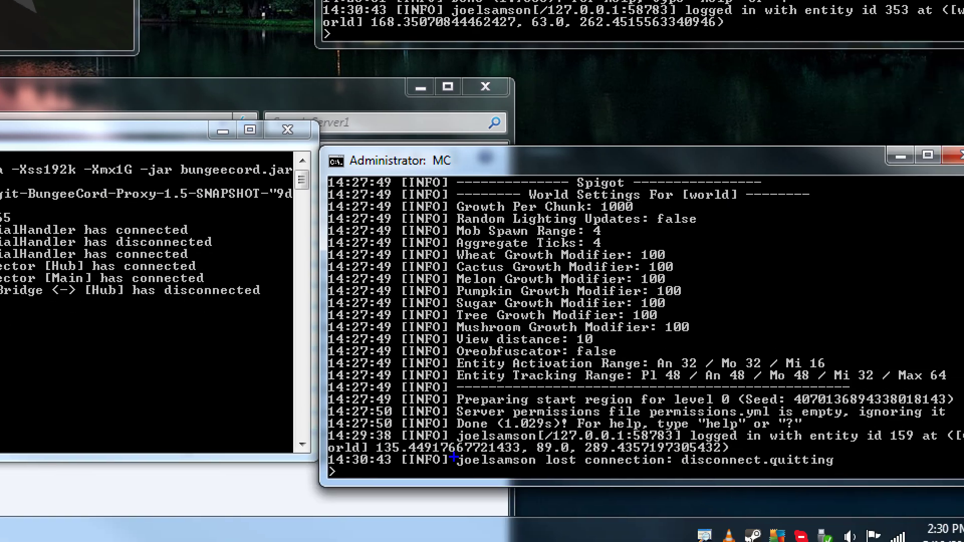
pyautogui.moveTo(452, 458)
pyautogui.mouseDown()
pyautogui.moveTo(889, 462)
pyautogui.moveTo(489, 479)
pyautogui.mouseUp()
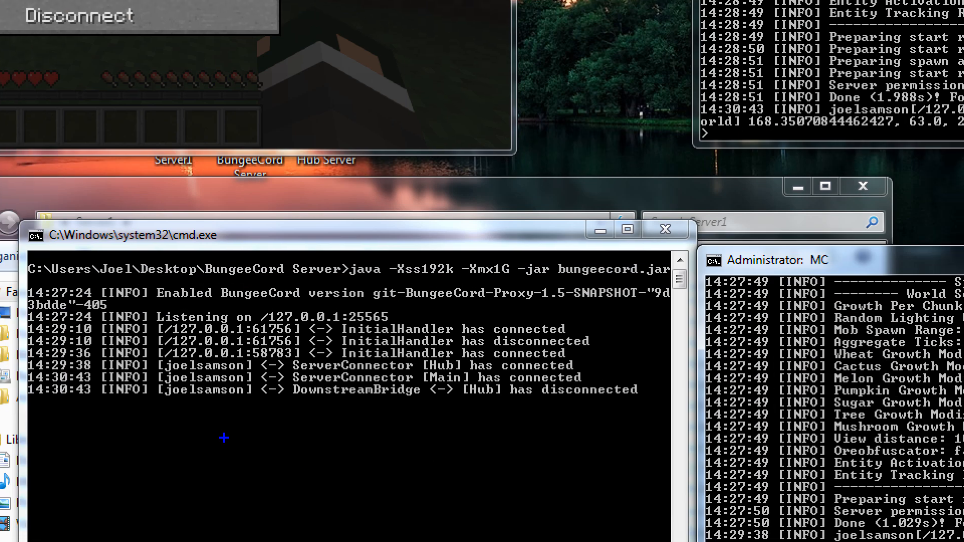
pyautogui.moveTo(312, 406)
pyautogui.mouseDown()
pyautogui.moveTo(663, 407)
pyautogui.moveTo(528, 372)
pyautogui.moveTo(268, 377)
pyautogui.mouseUp()
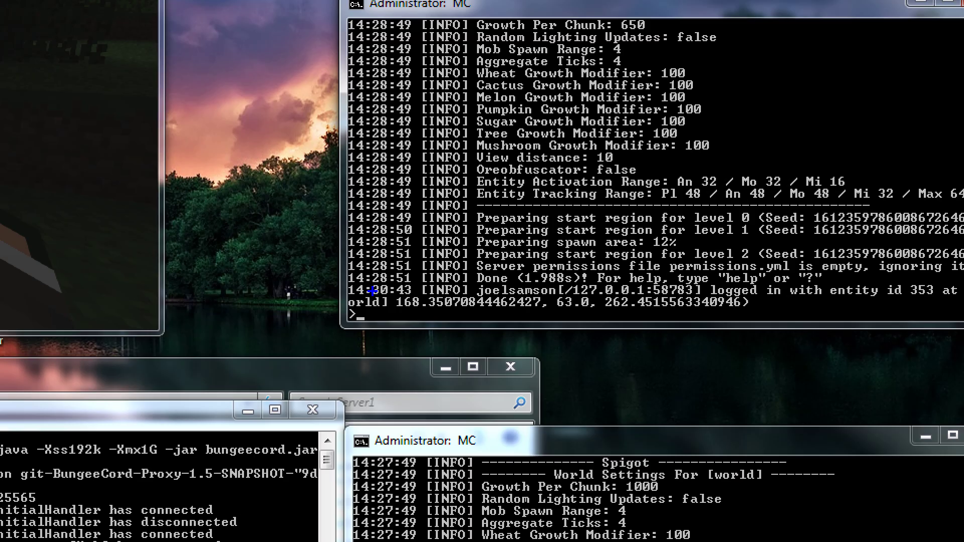
pyautogui.moveTo(369, 290)
pyautogui.mouseDown()
pyautogui.moveTo(754, 301)
pyautogui.moveTo(362, 317)
pyautogui.mouseUp()
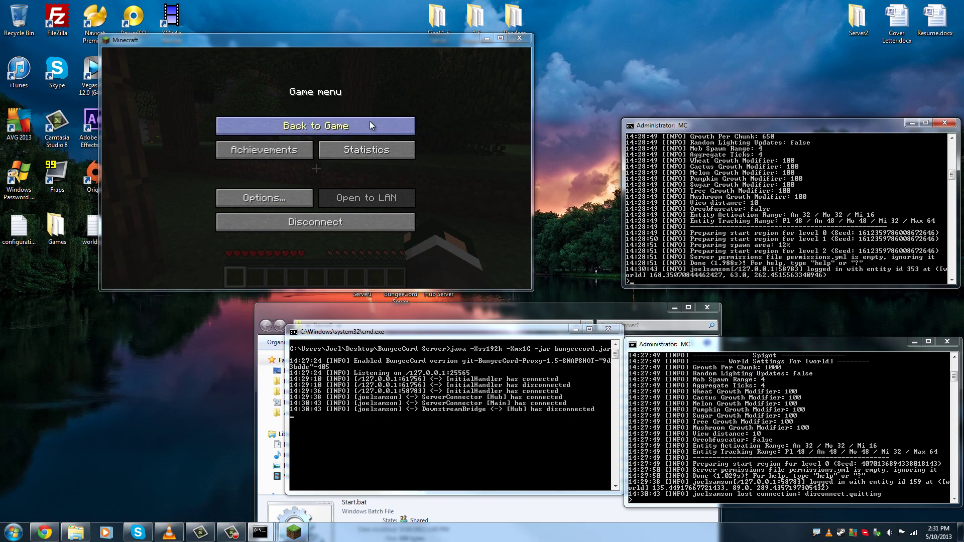
pyautogui.click(316, 125)
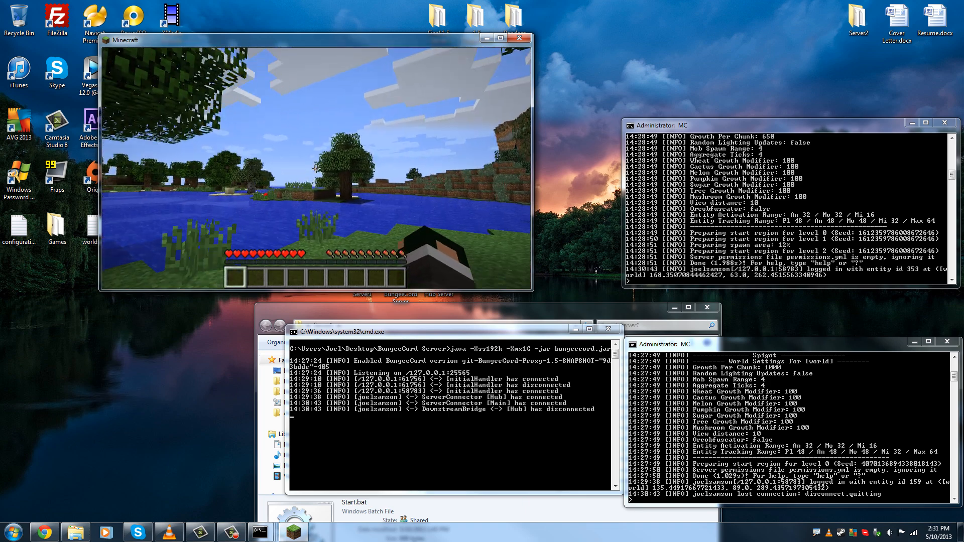
# Step: Send /server Hub in chat to move the player back to the Hub server
pyautogui.press('t')
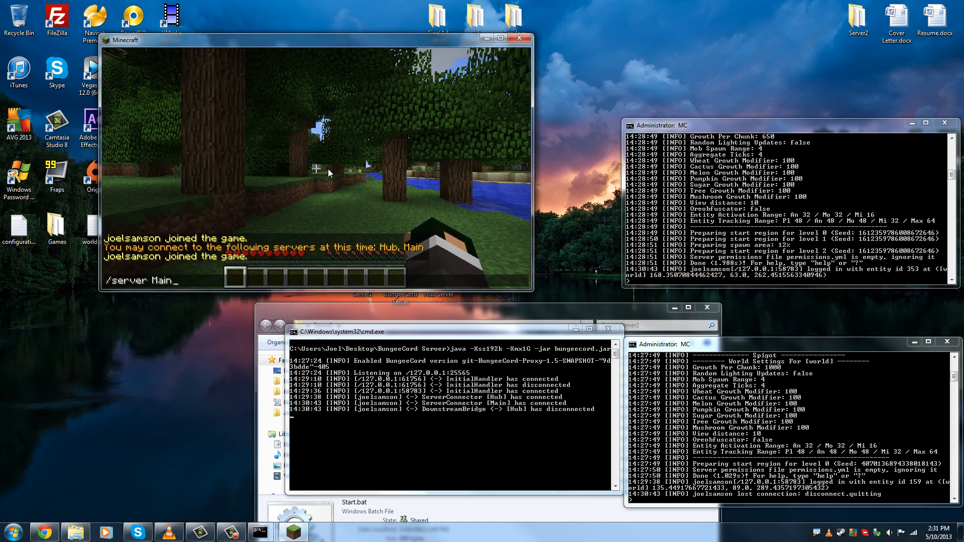
pyautogui.press('BackSpace')
pyautogui.write('Hub')
pyautogui.press('Return')
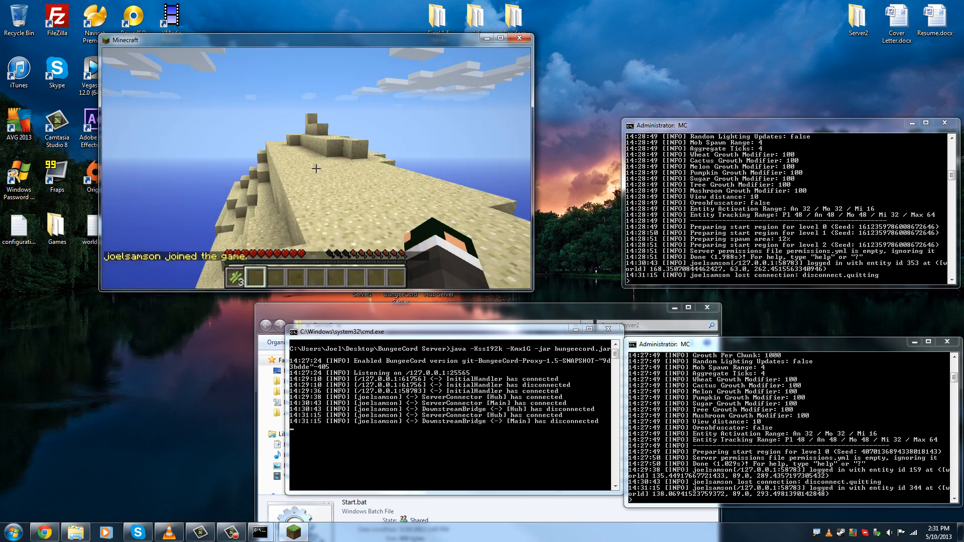